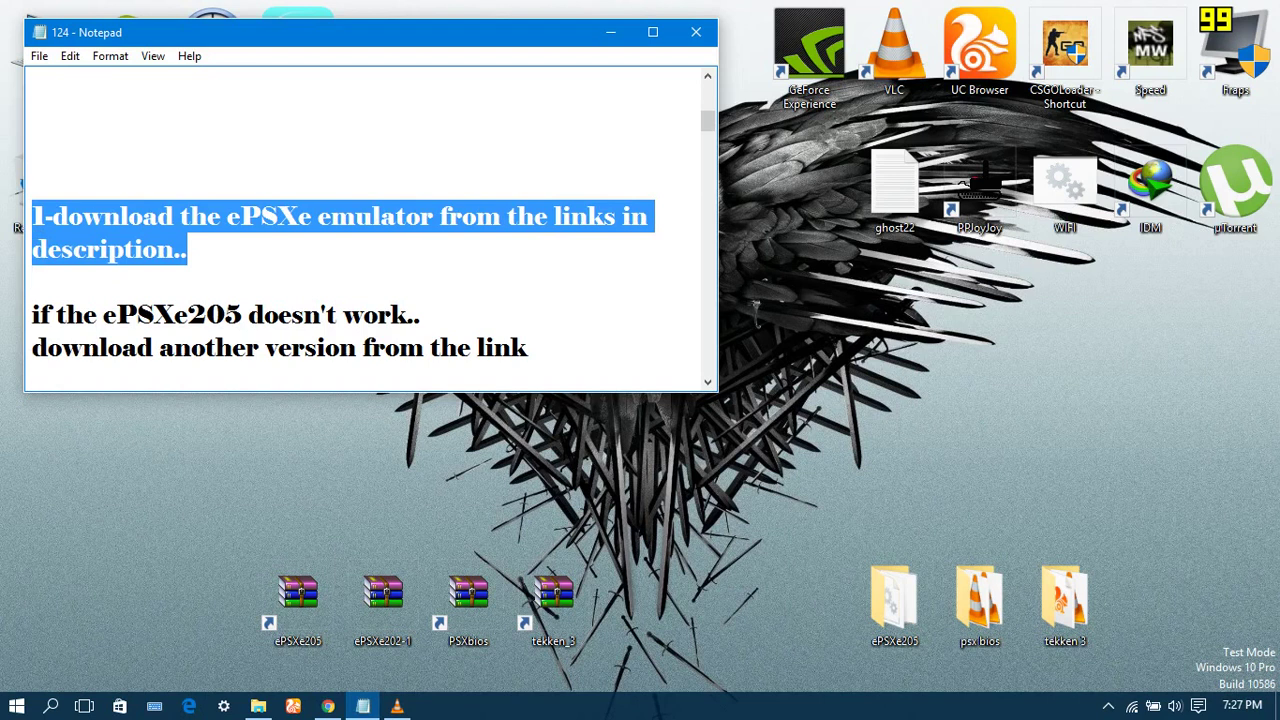
Switch to Chrome and show the Google Drive page of ePSXe205.zip, then return to the notes
click(894, 50)
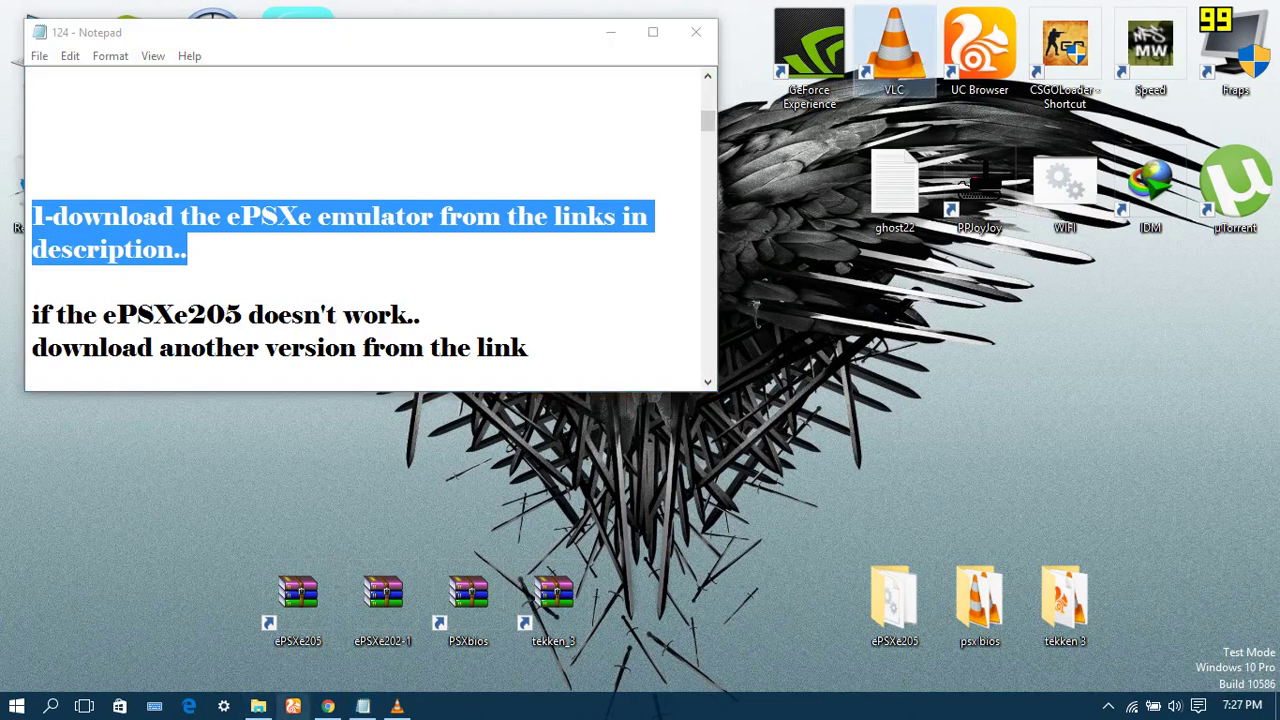
click(328, 706)
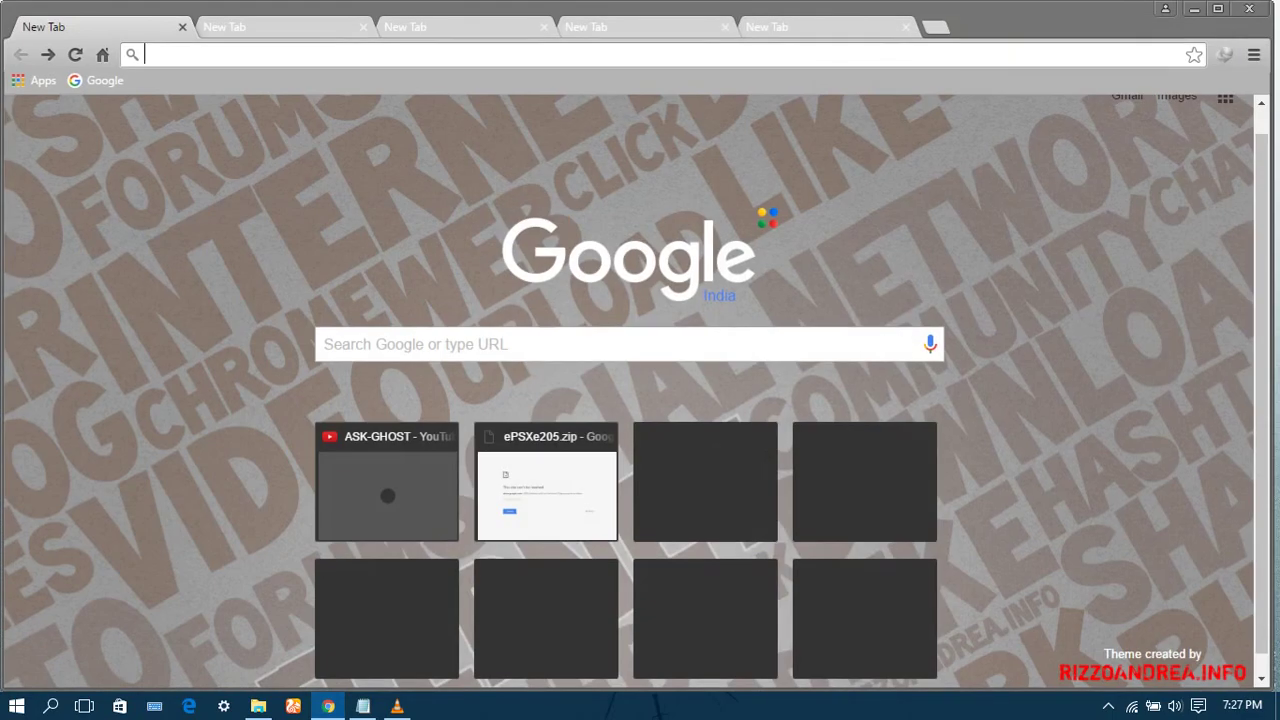
click(48, 55)
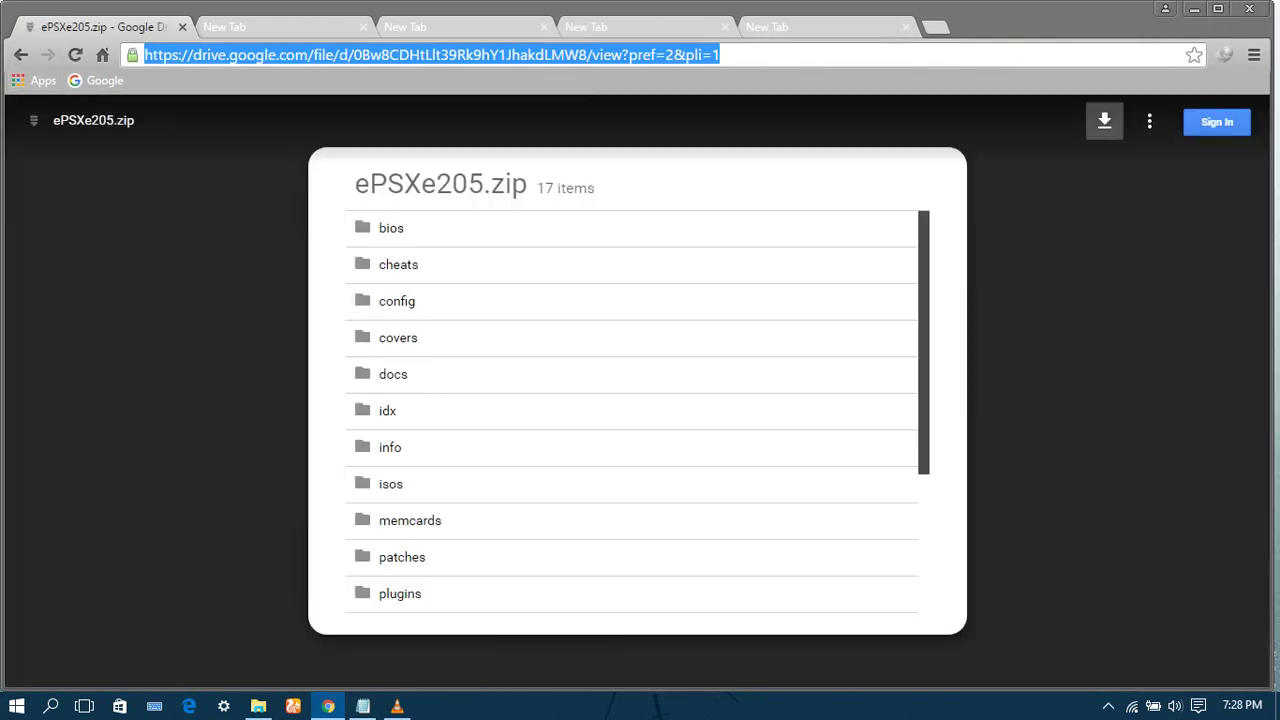
click(1193, 8)
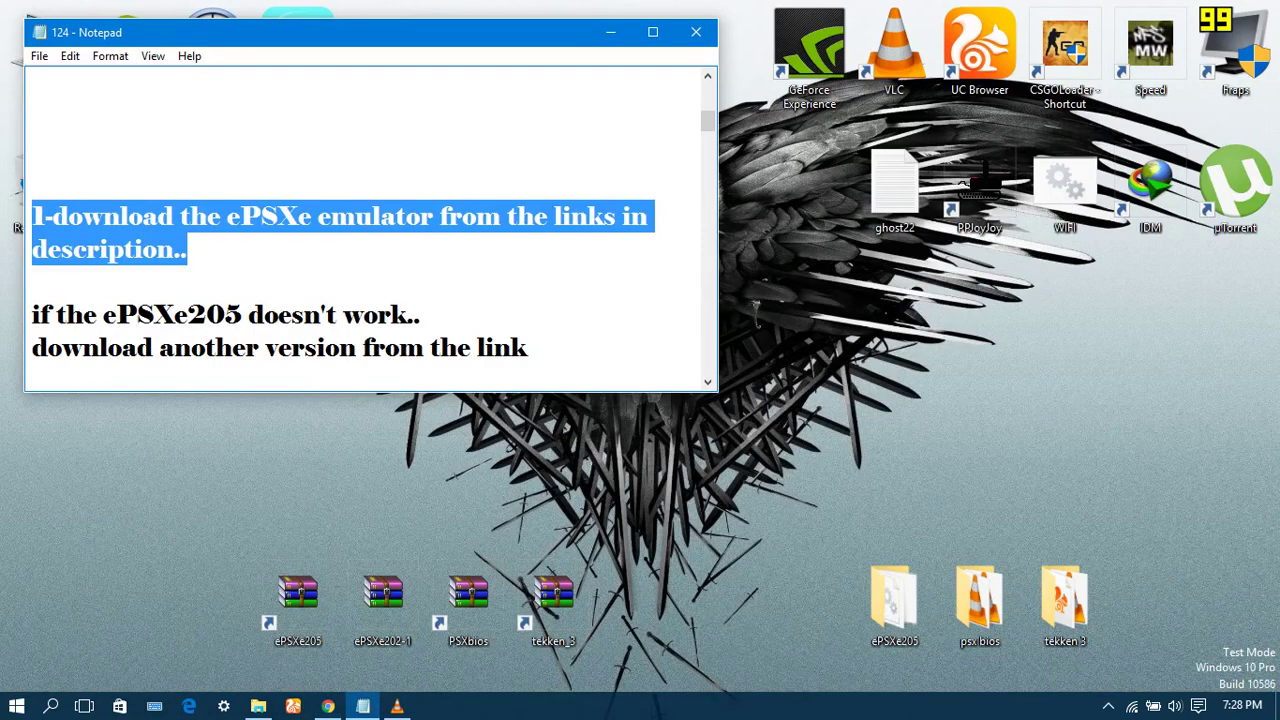
Highlight the note about downloading another version and show the Google Drive page of ePSXe200.zip in Chrome
scroll(362, 230, down, 1)
drag(33, 217, 32, 282)
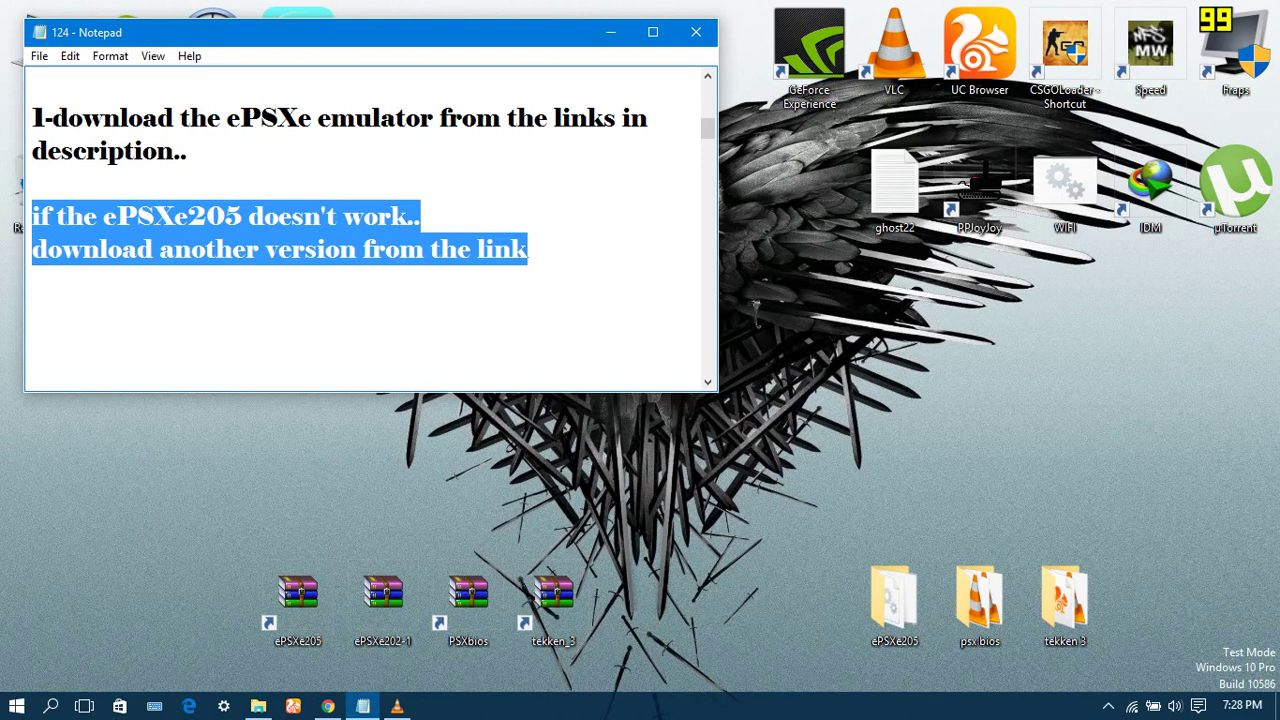
click(327, 706)
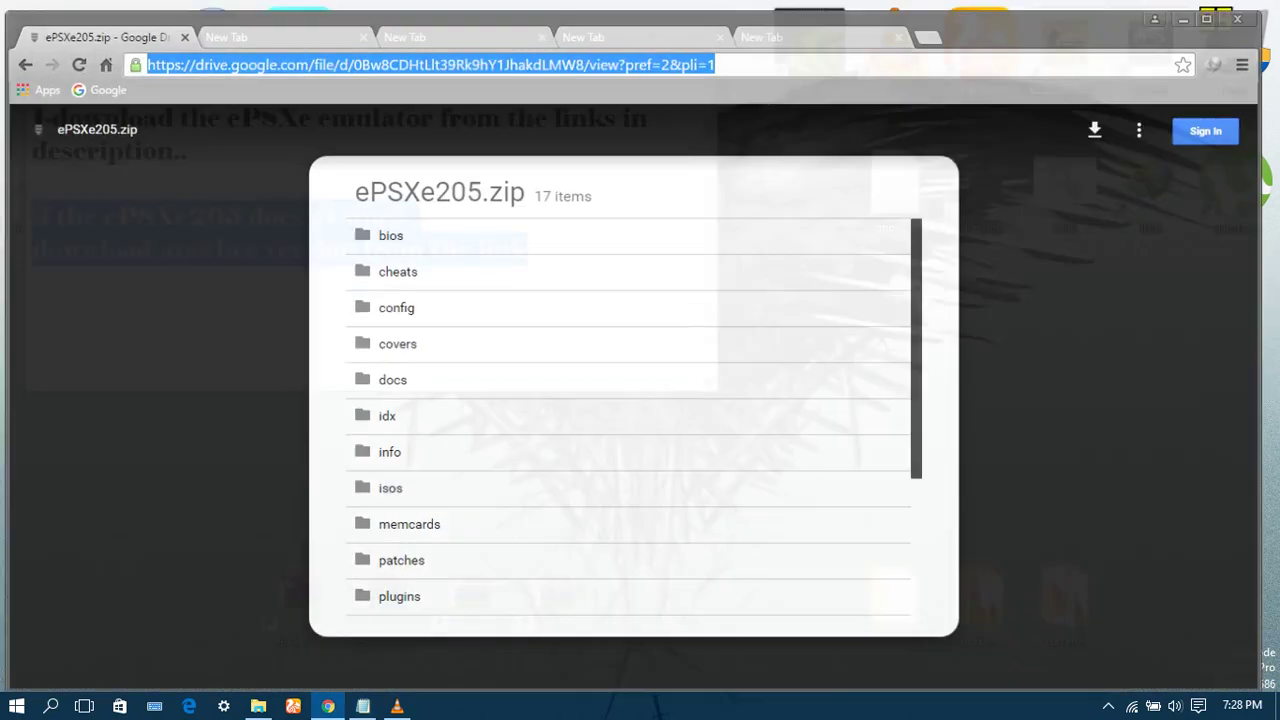
click(225, 27)
click(48, 55)
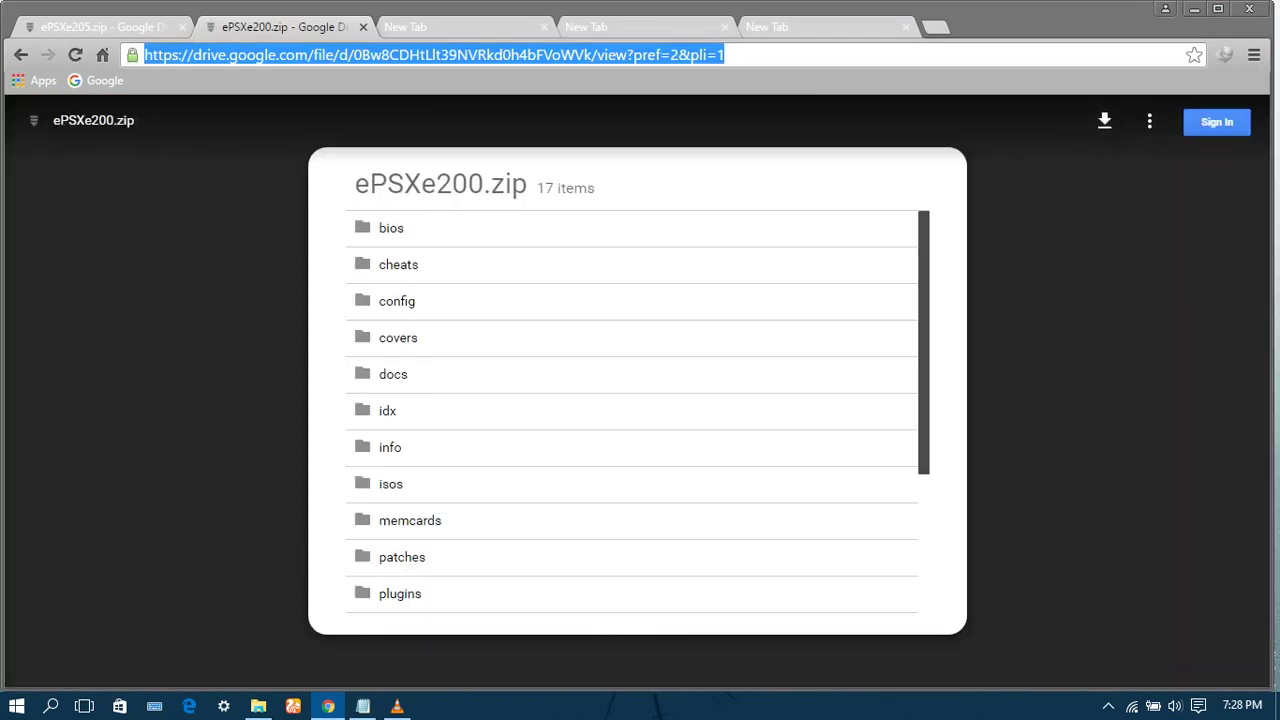
click(1194, 9)
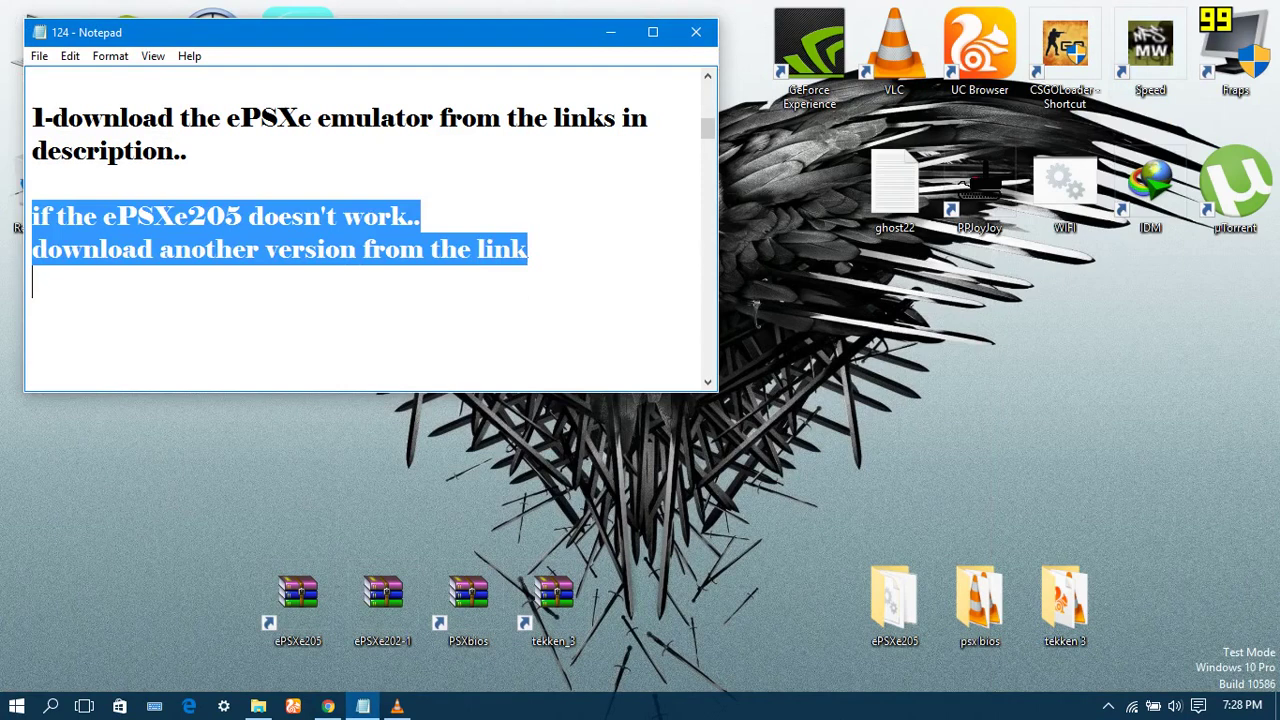
Add the line "I HAVE ALREADY DOWNLOADED IT" below the note about downloading another version
click(34, 315)
text(I)
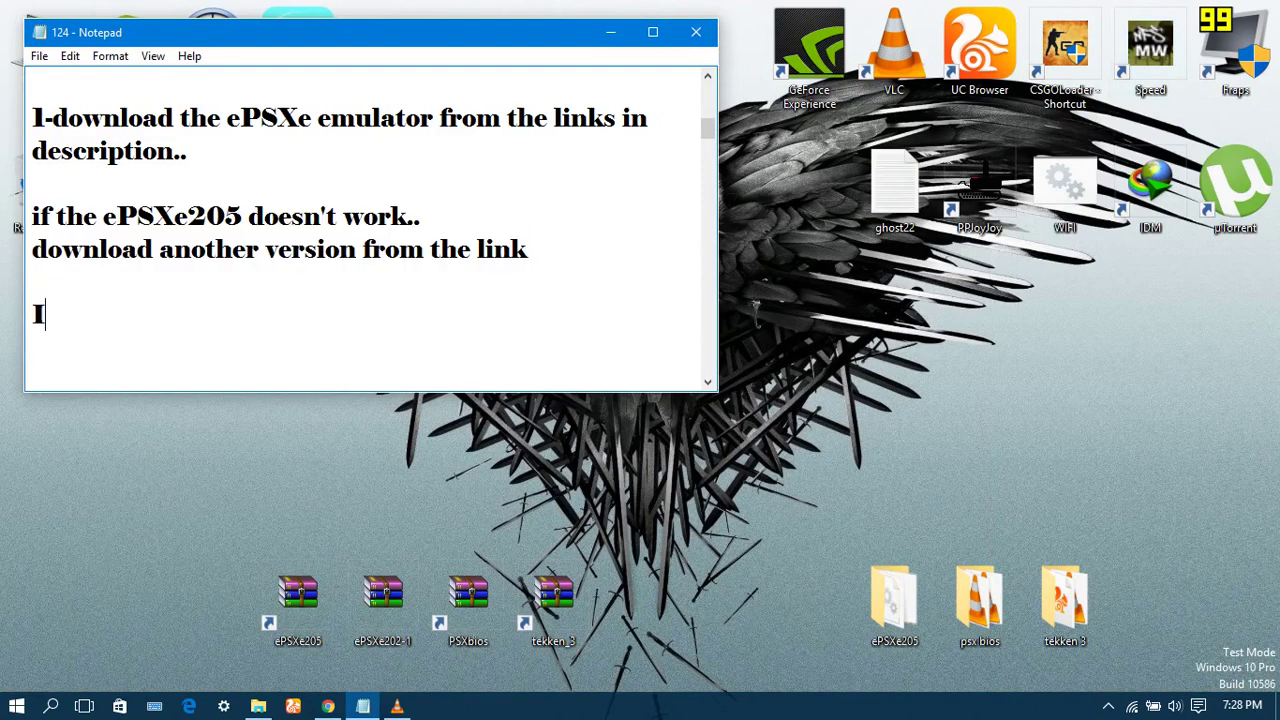
text( HAVE)
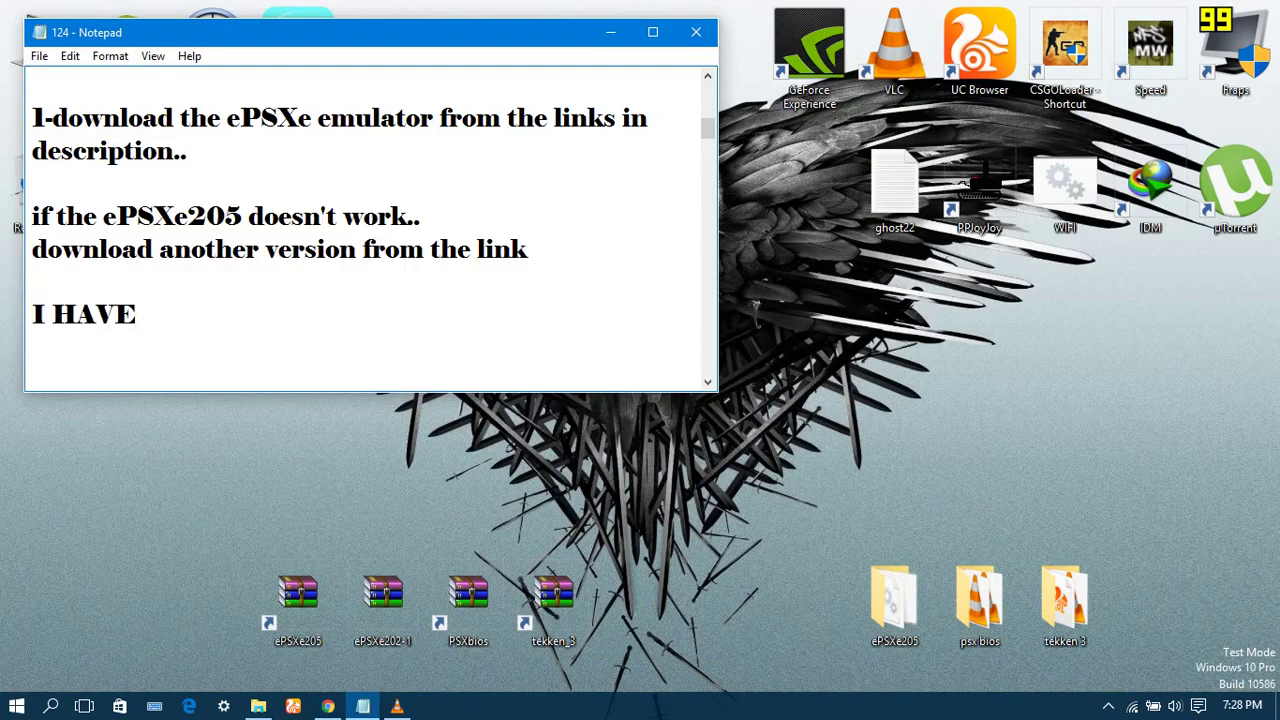
text( LRE)
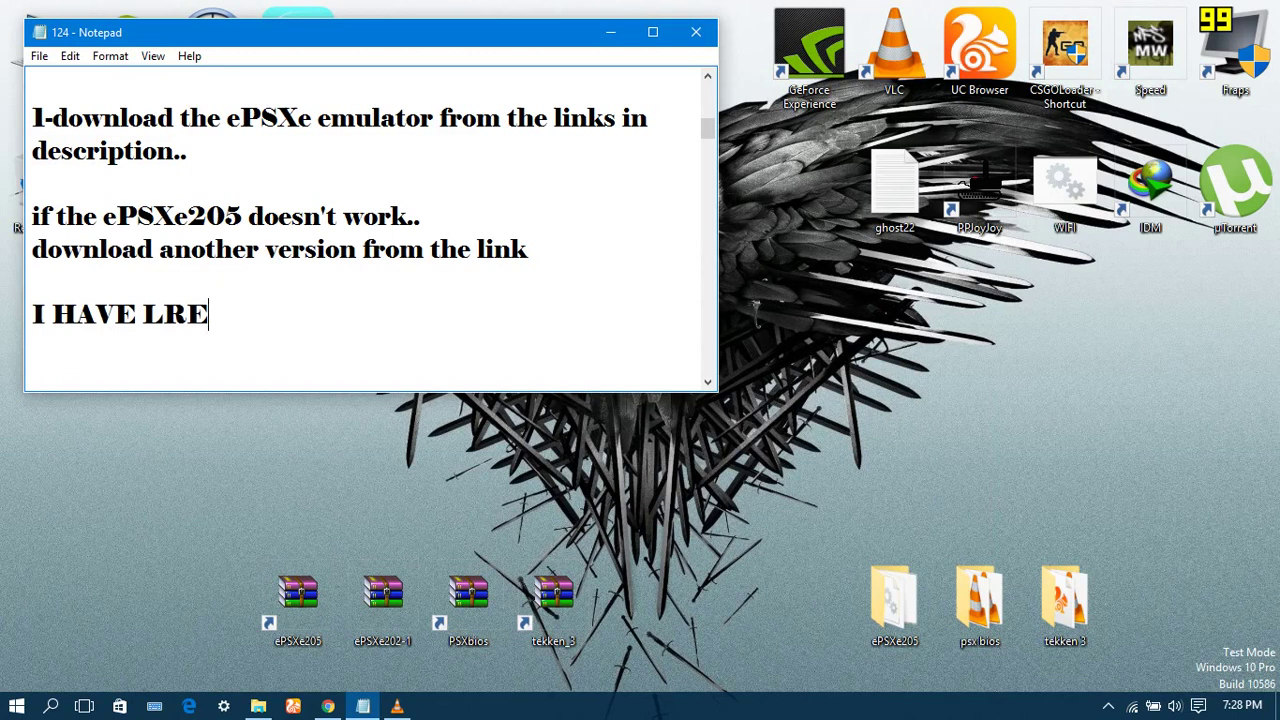
text(ADY)
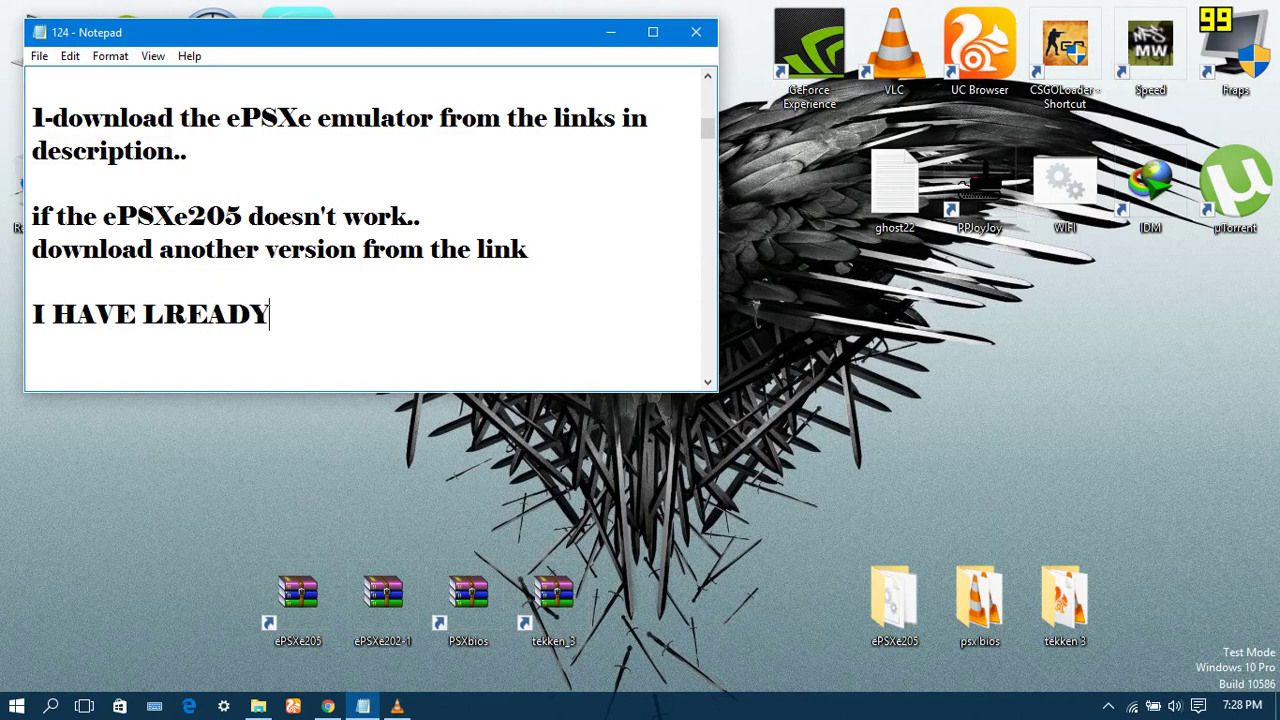
text( DOW)
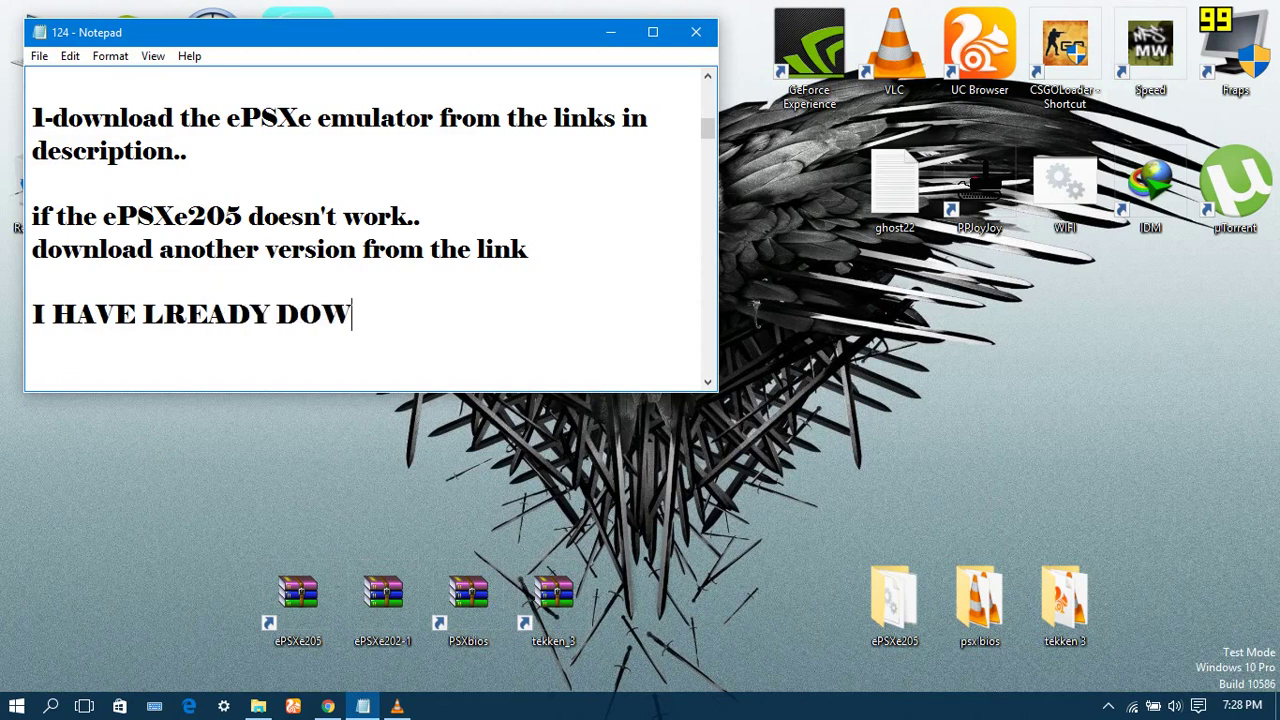
text(NLOAD)
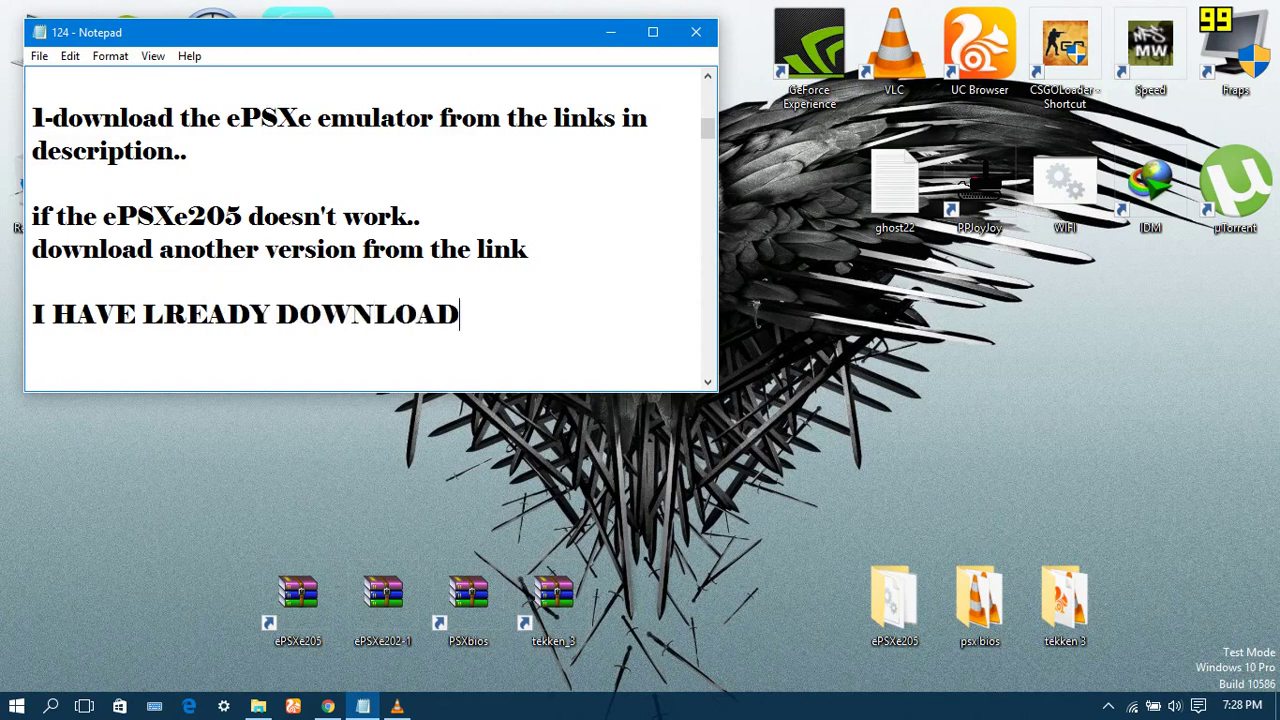
text(ED IT)
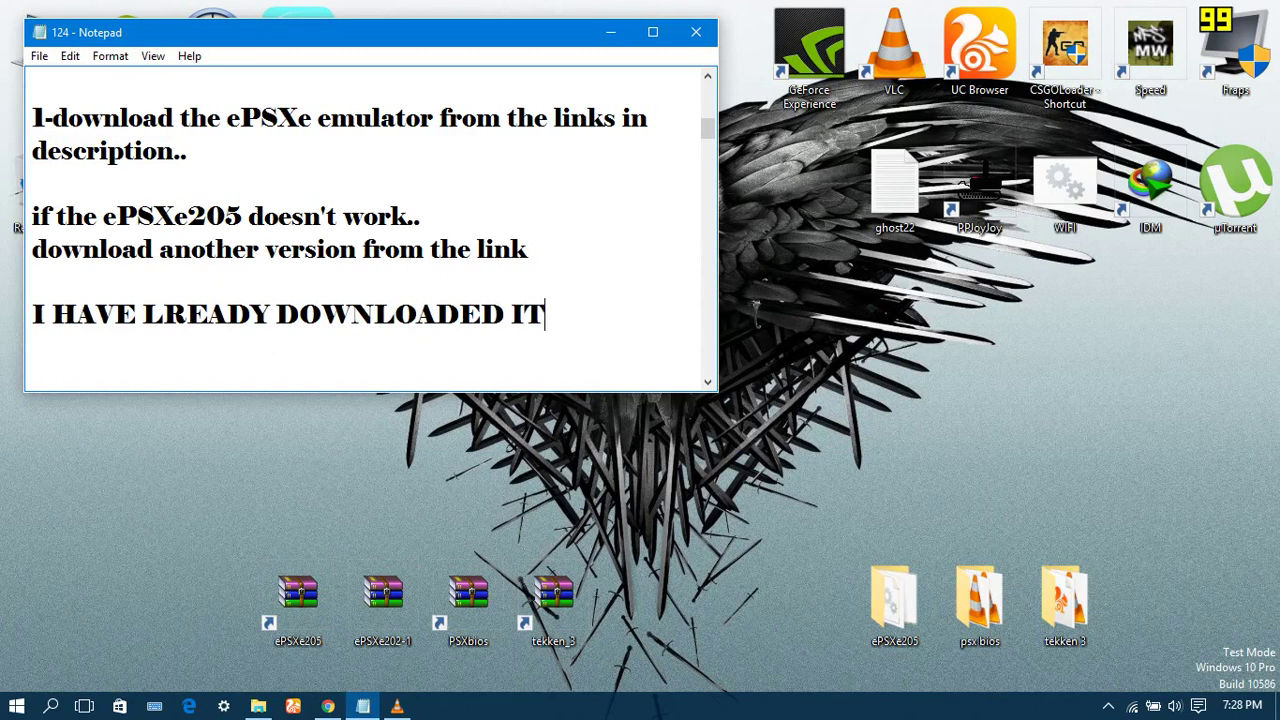
click(143, 315)
text(A)
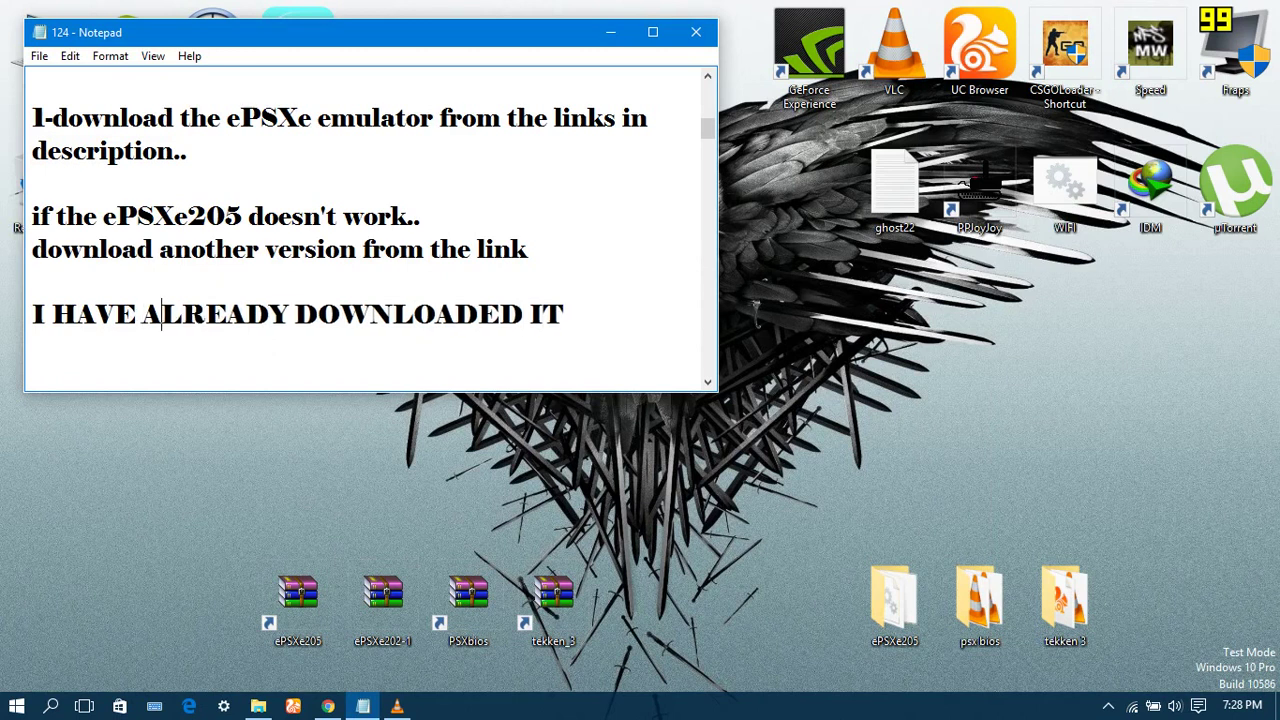
Go to instruction 2 in the notes and show the Google Drive page of the WinRAR x64 v5.01 installer in Chrome
scroll(370, 220, down, 2)
scroll(370, 220, down, 4)
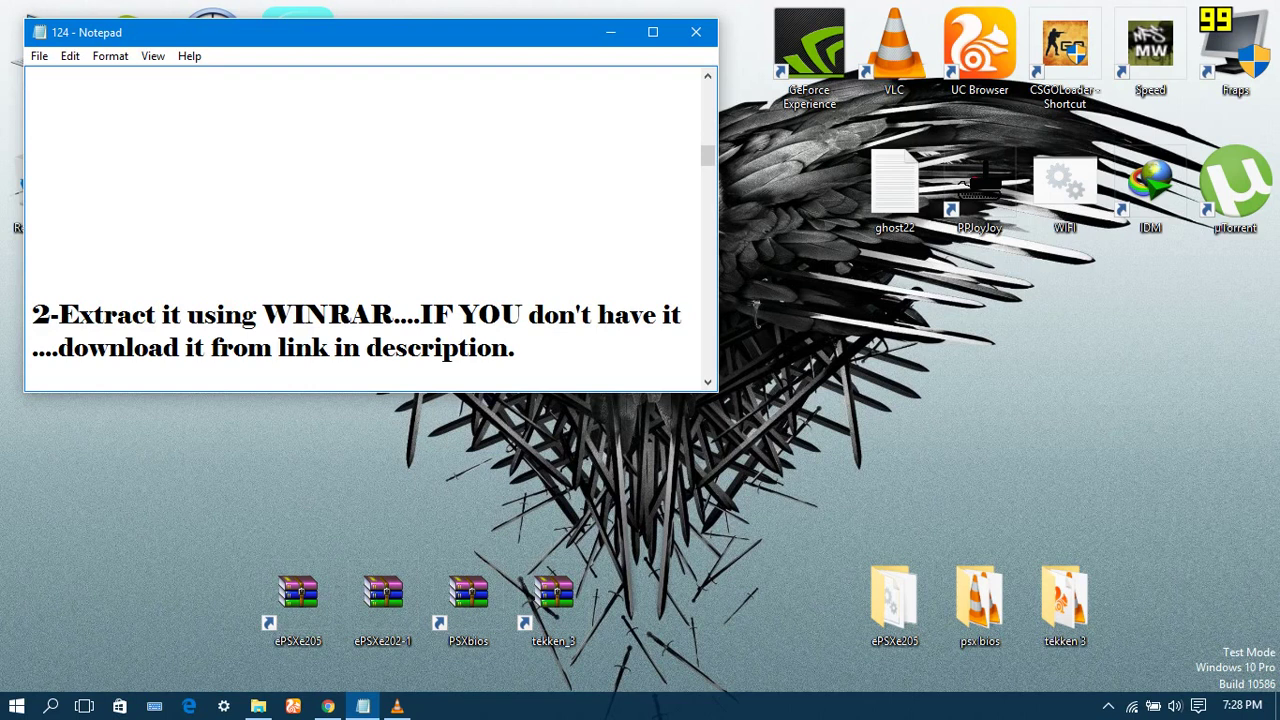
scroll(370, 220, down, 1)
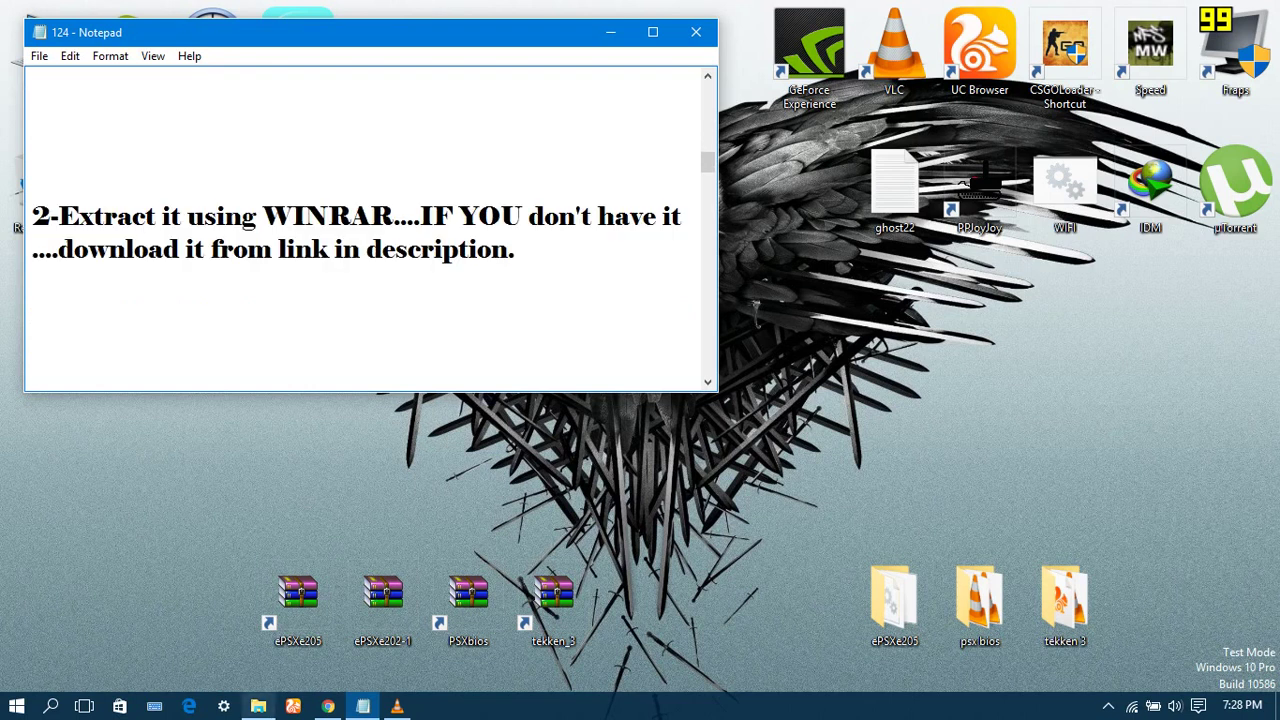
click(328, 706)
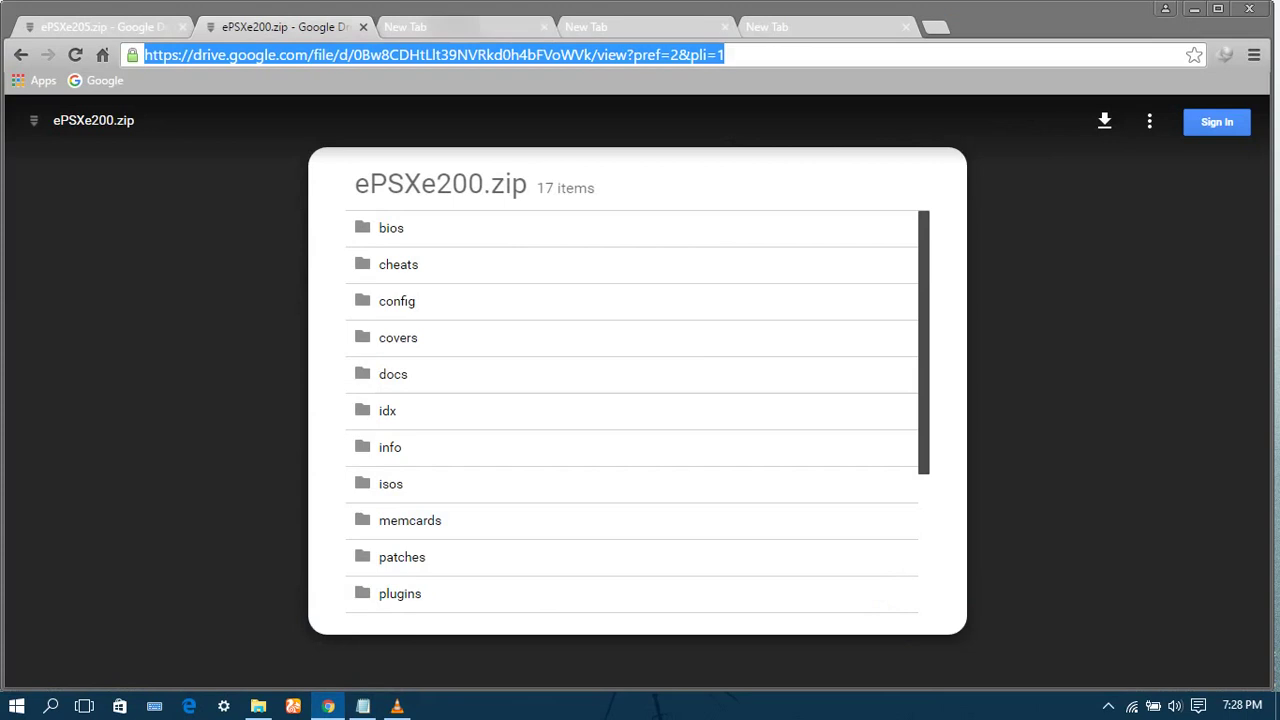
click(448, 27)
click(47, 54)
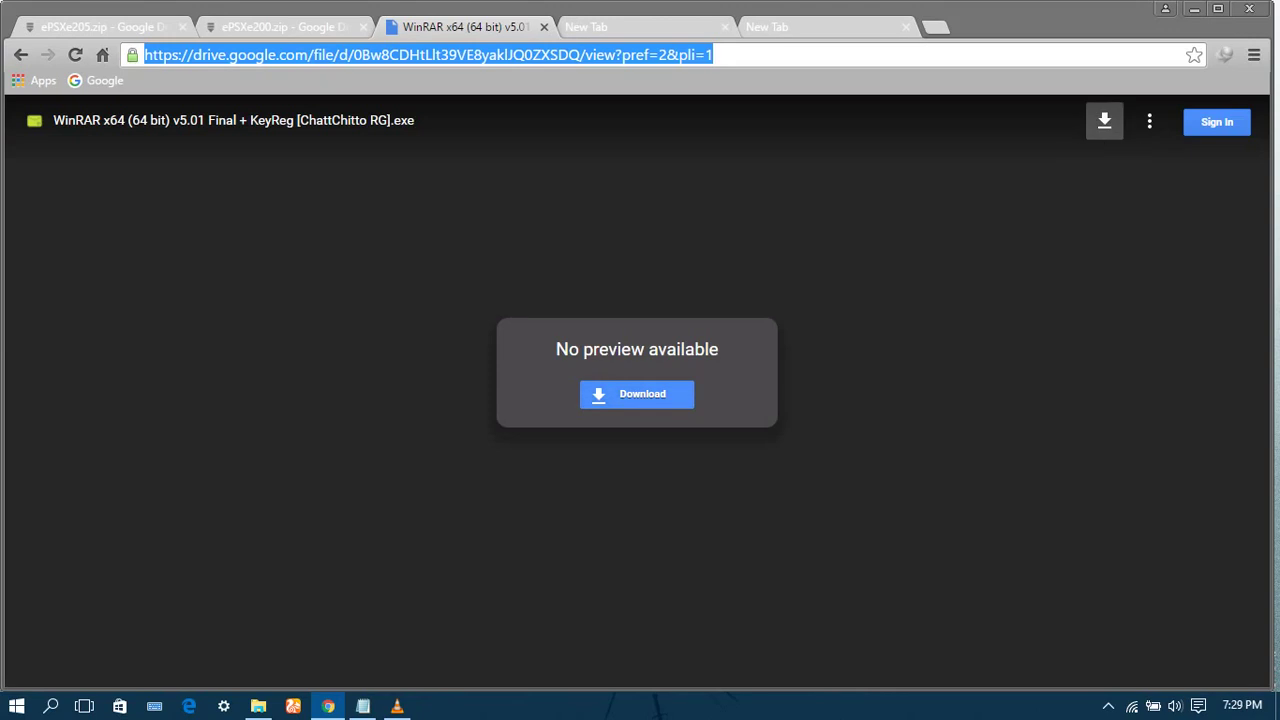
click(1193, 8)
Find instruction 3 in the notes and highlight its text about opening the ePSXe folder and running the .exe file
scroll(374, 215, down, 2)
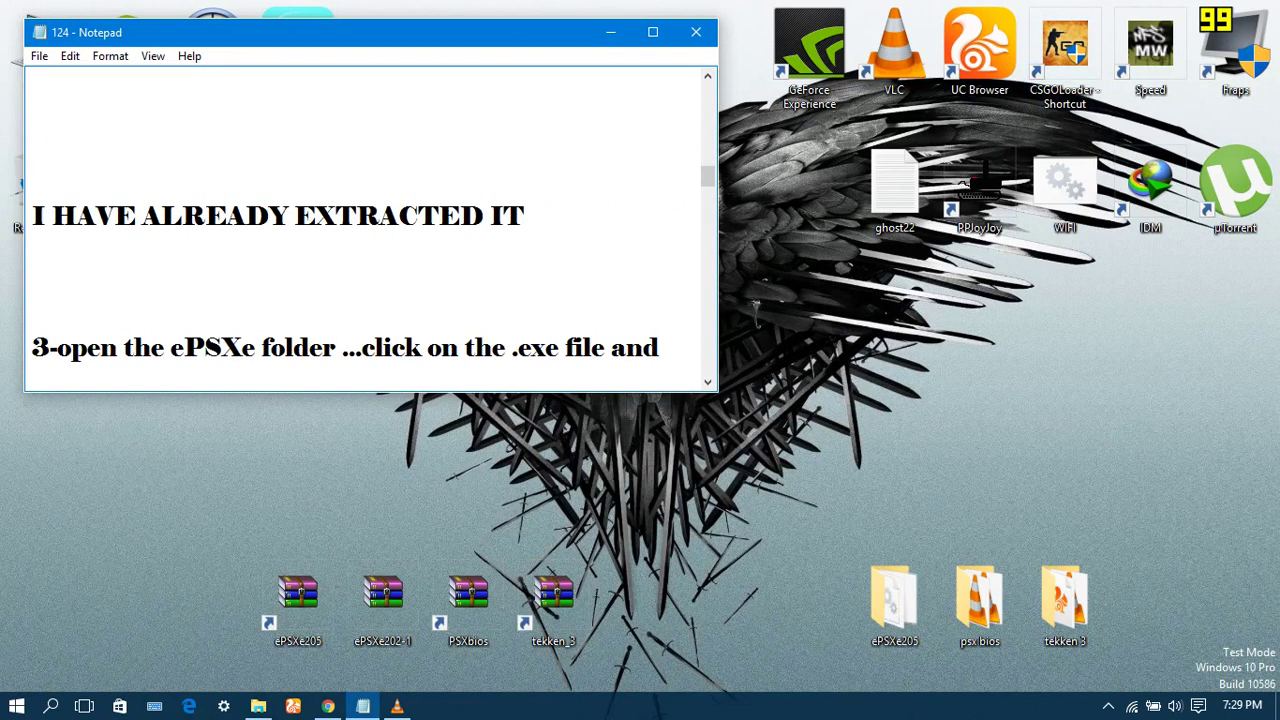
scroll(374, 215, down, 2)
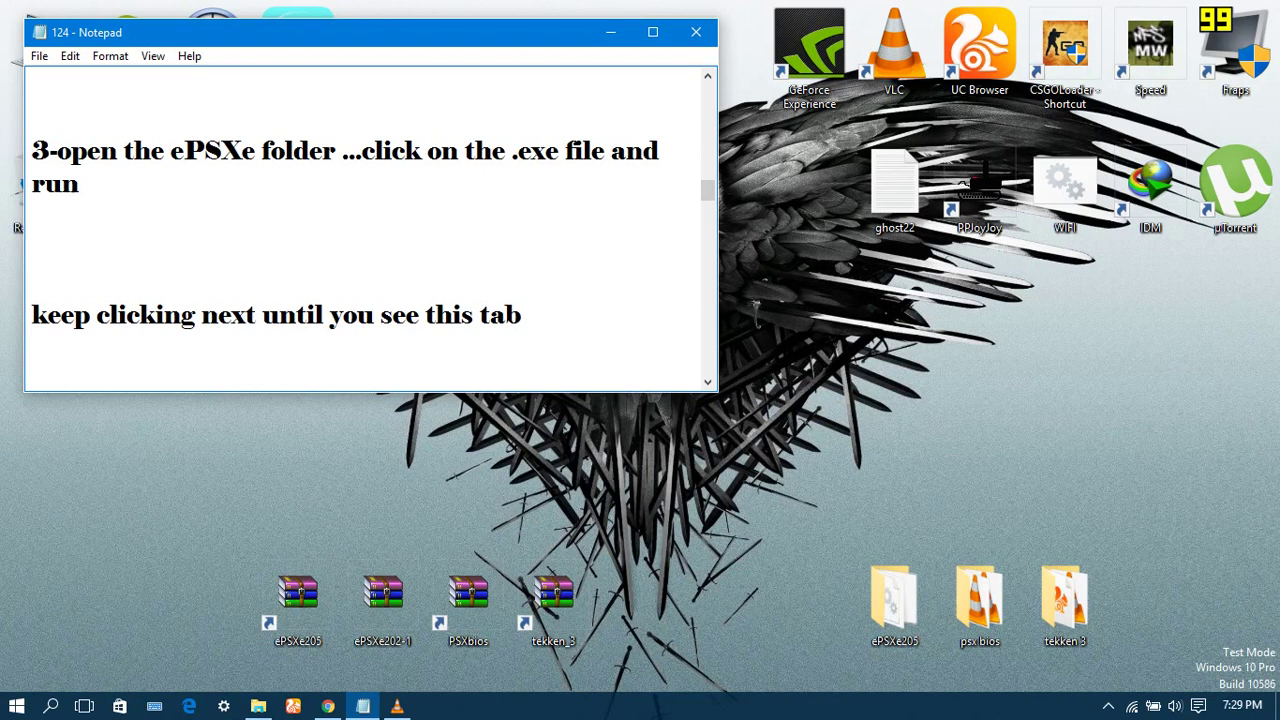
drag(57, 150, 79, 184)
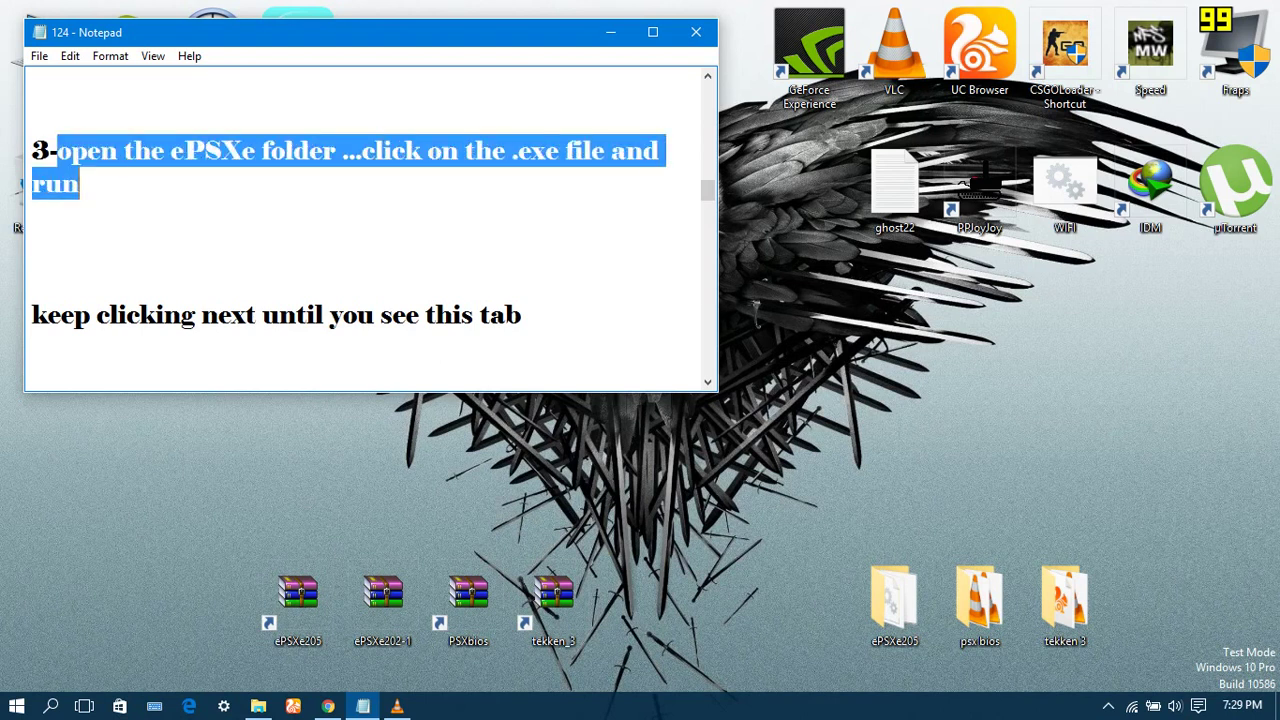
click(36, 216)
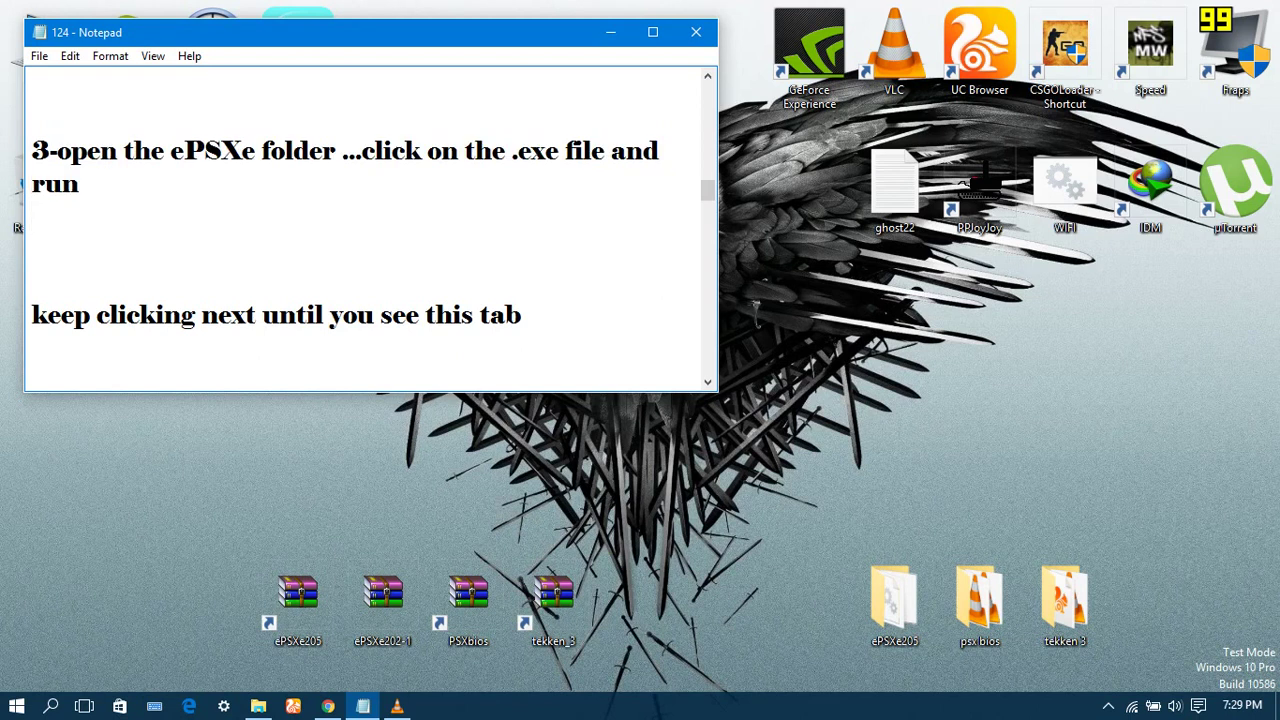
Run the ePSXe application from the ePSXe205 desktop folder, then minimize the emulator and folder windows
double_click(894, 603)
scroll(480, 430, down, 1)
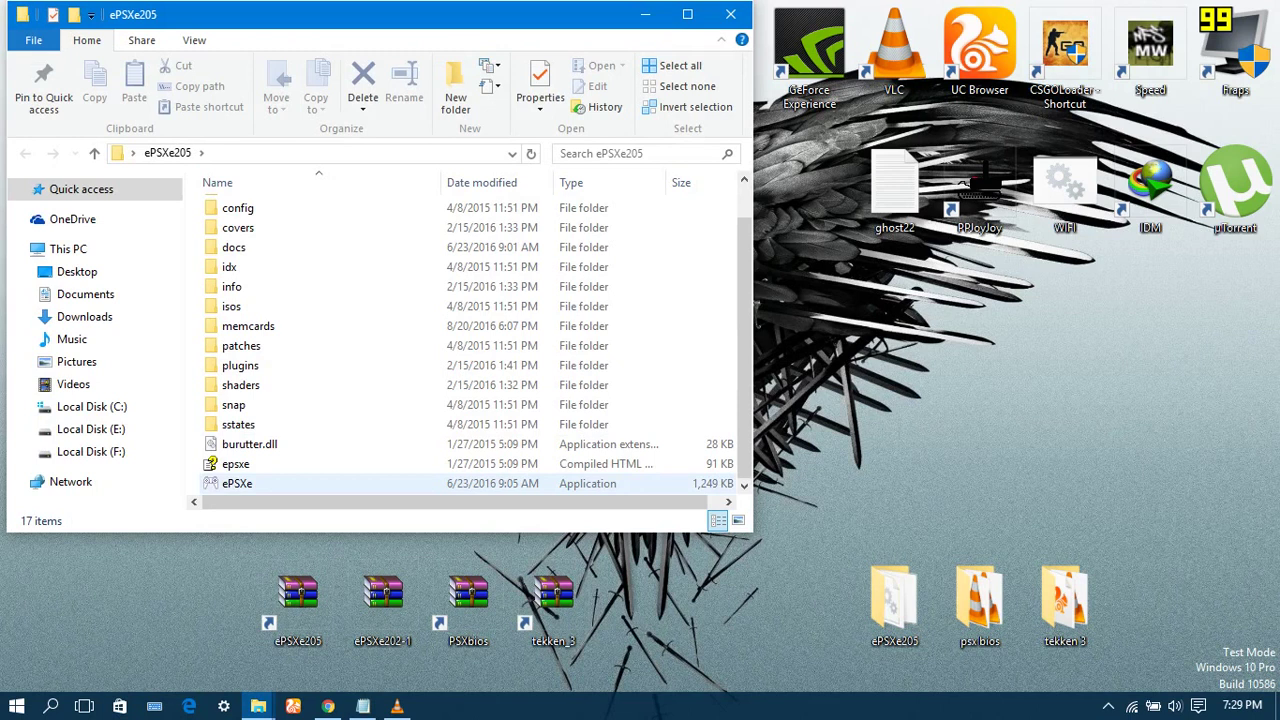
click(237, 484)
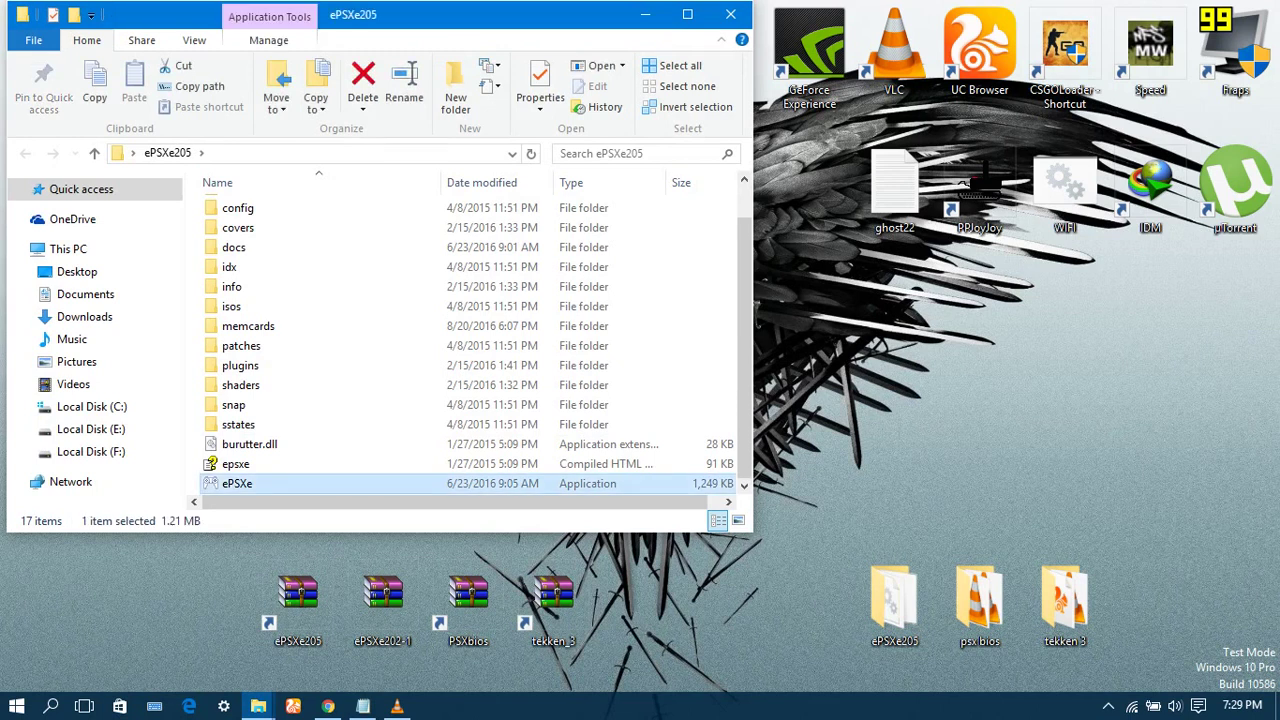
right_click(484, 483)
click(540, 124)
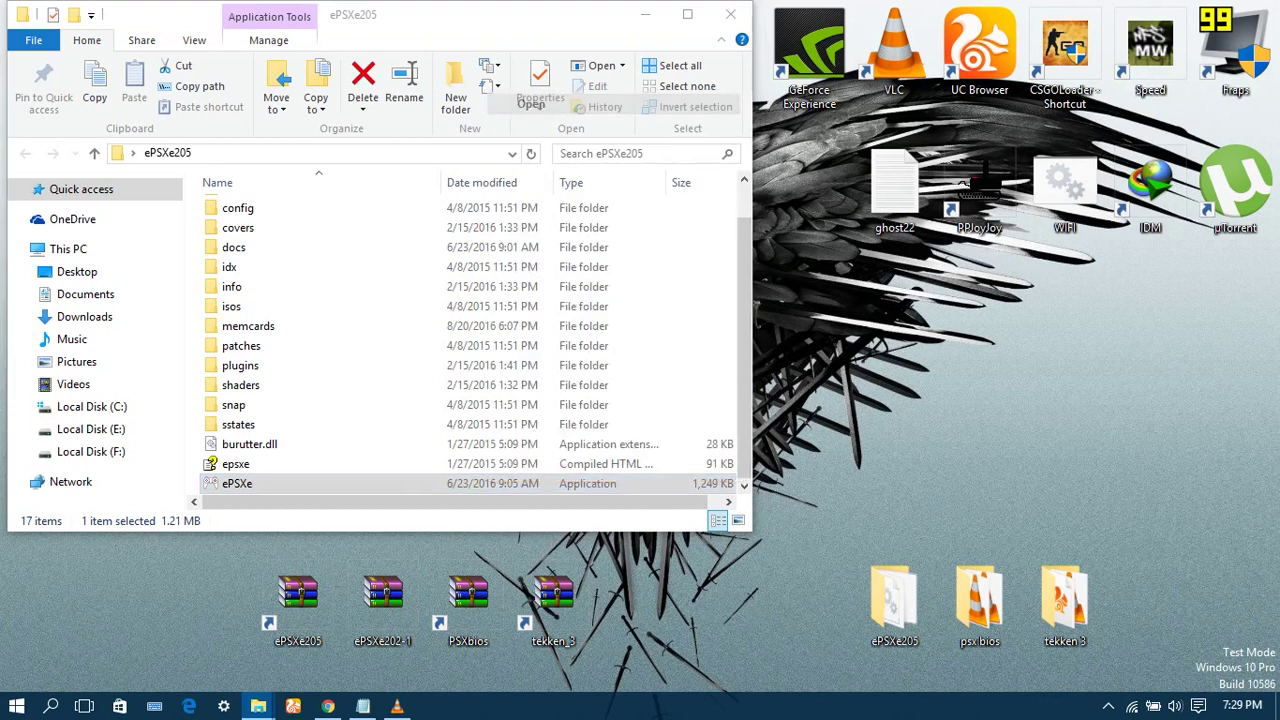
click(701, 374)
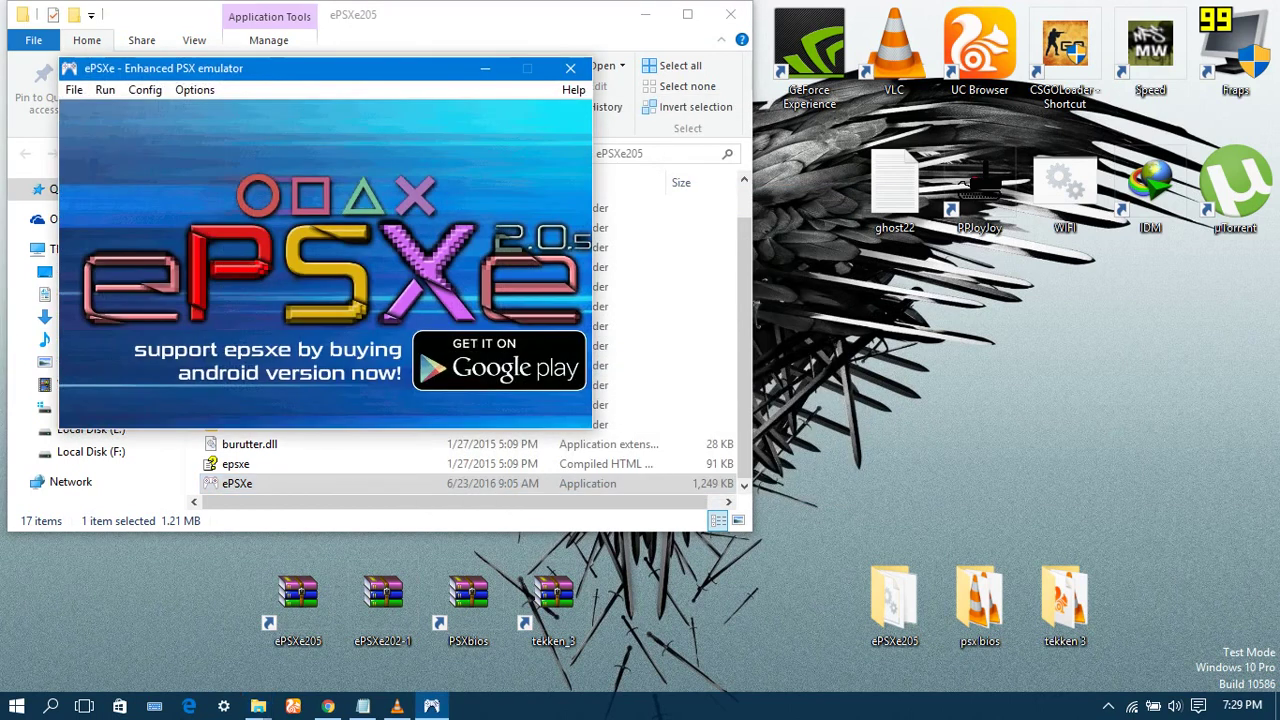
click(485, 69)
click(645, 15)
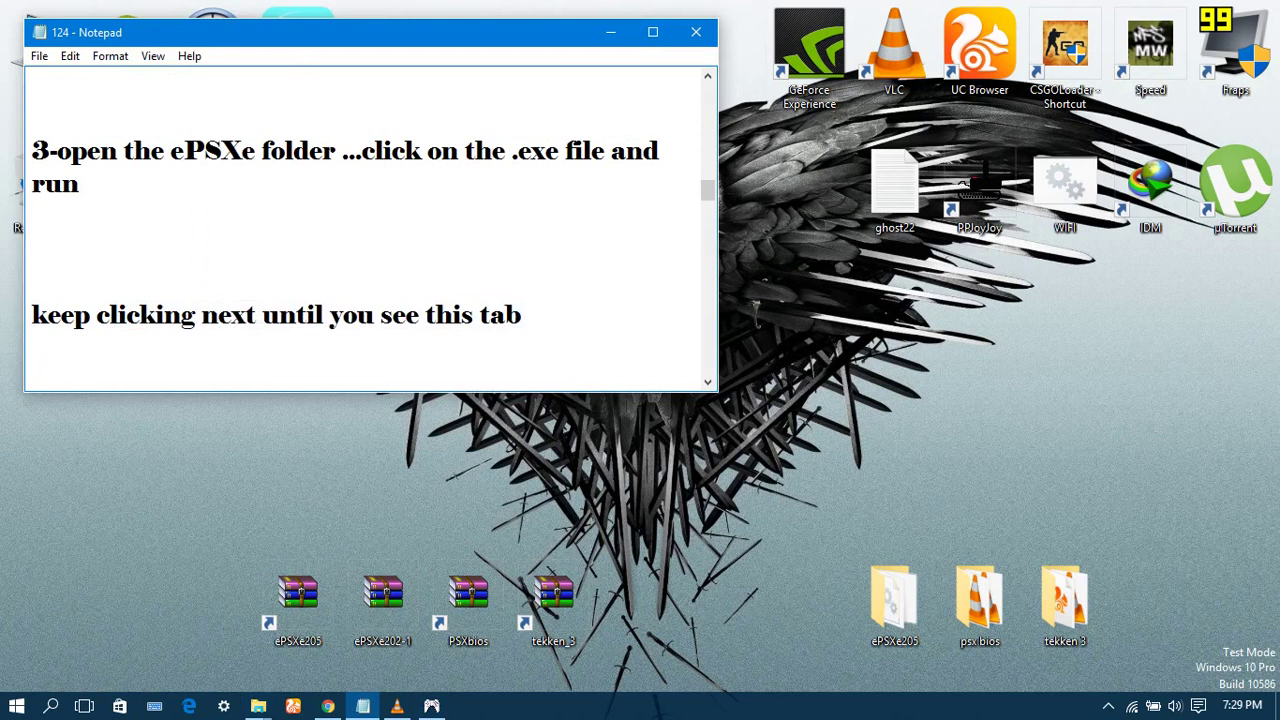
Find instruction 4 in the notes and highlight its text about the psx bios file "SCPH1001"
scroll(365, 228, down, 1)
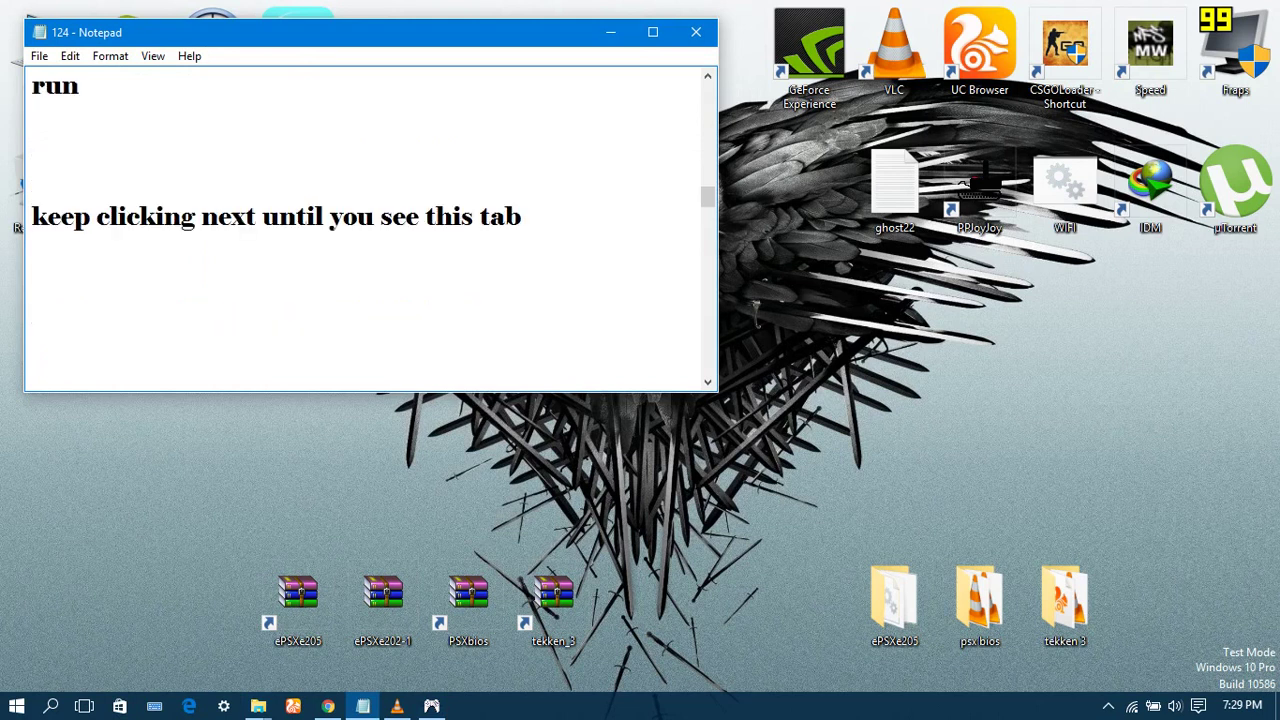
scroll(365, 228, down, 2)
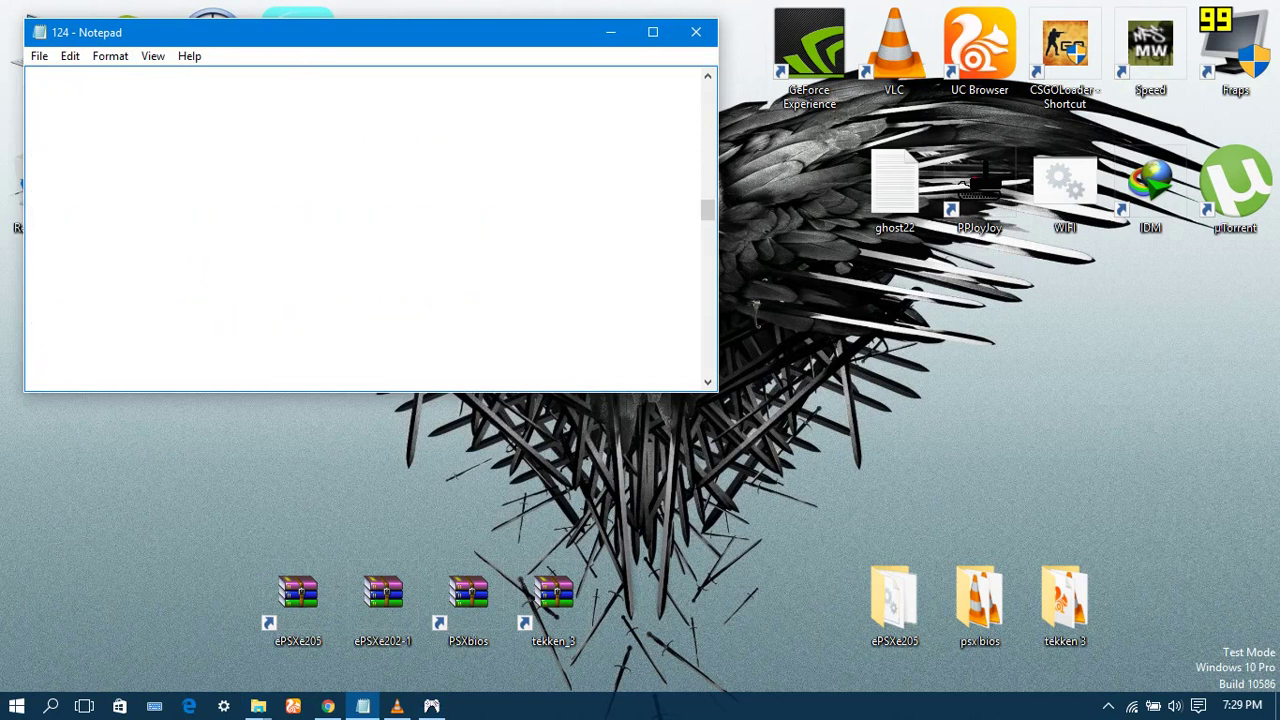
scroll(365, 228, down, 2)
drag(56, 282, 32, 350)
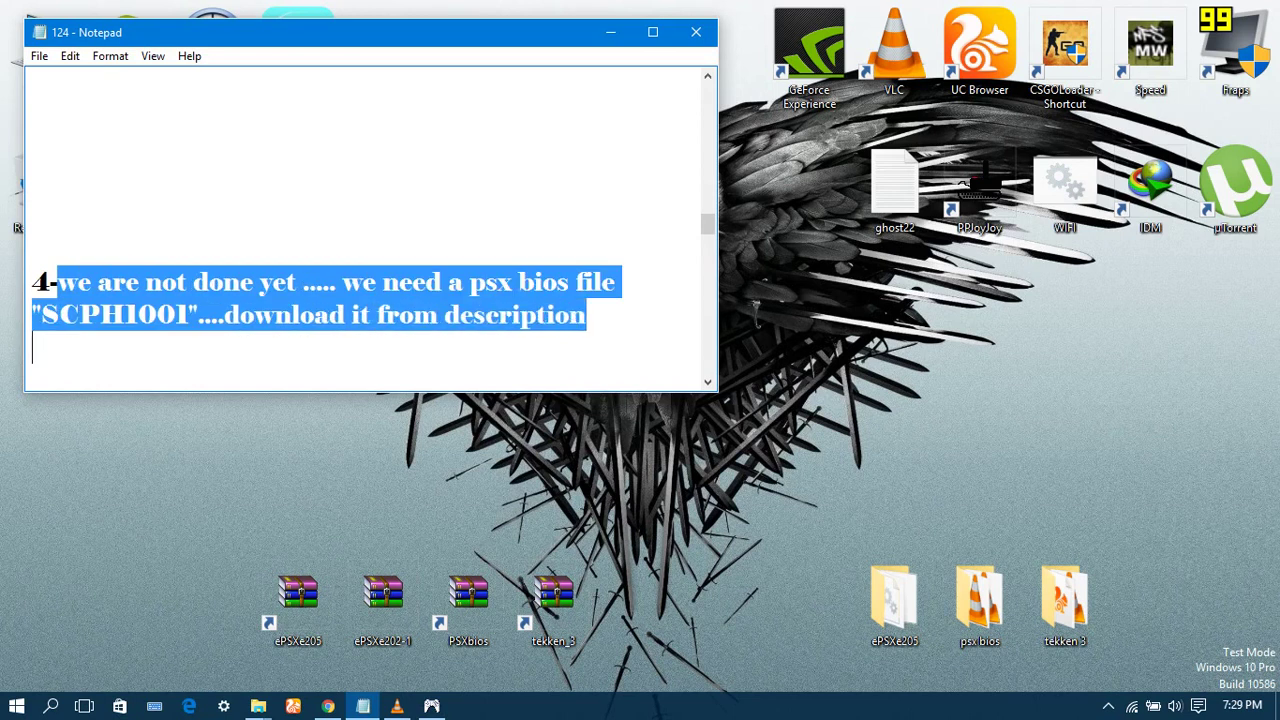
click(32, 350)
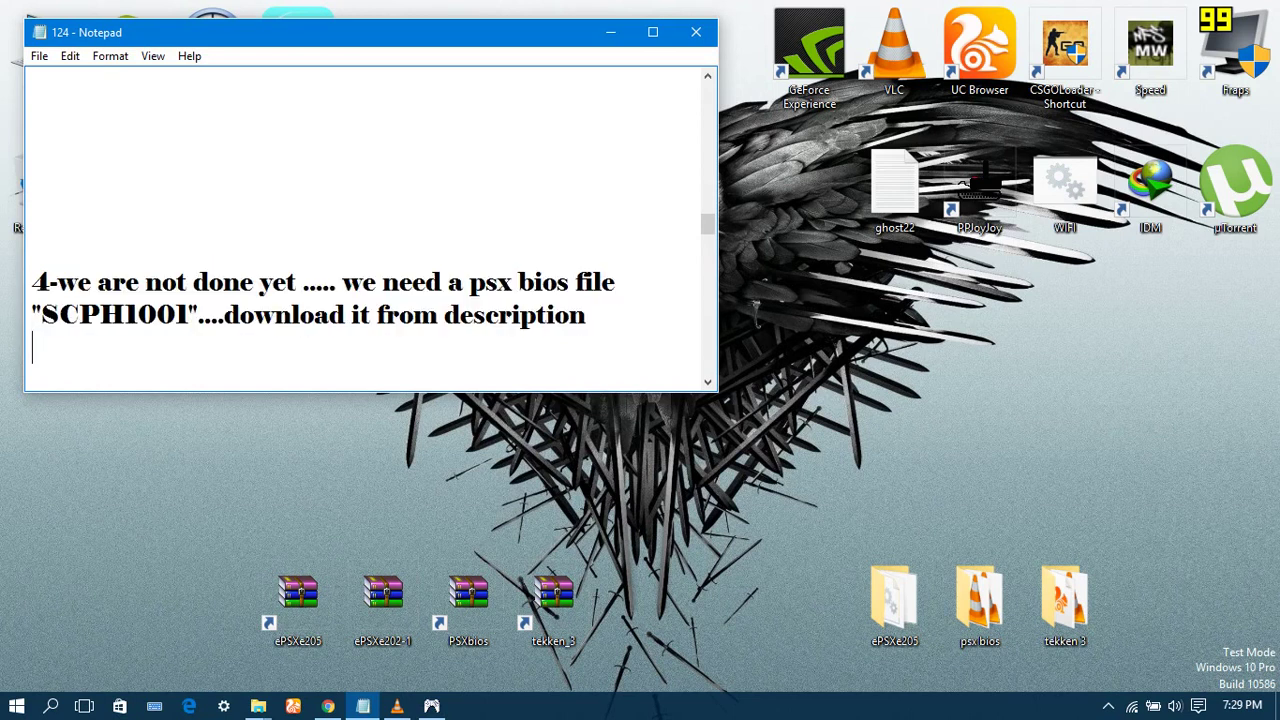
Show the Google Drive page of PSXbios.zip in Chrome and return to the BIOS configuration instructions in the notes
scroll(365, 228, down, 1)
scroll(365, 228, up, 1)
click(328, 706)
key(ctrl+Tab)
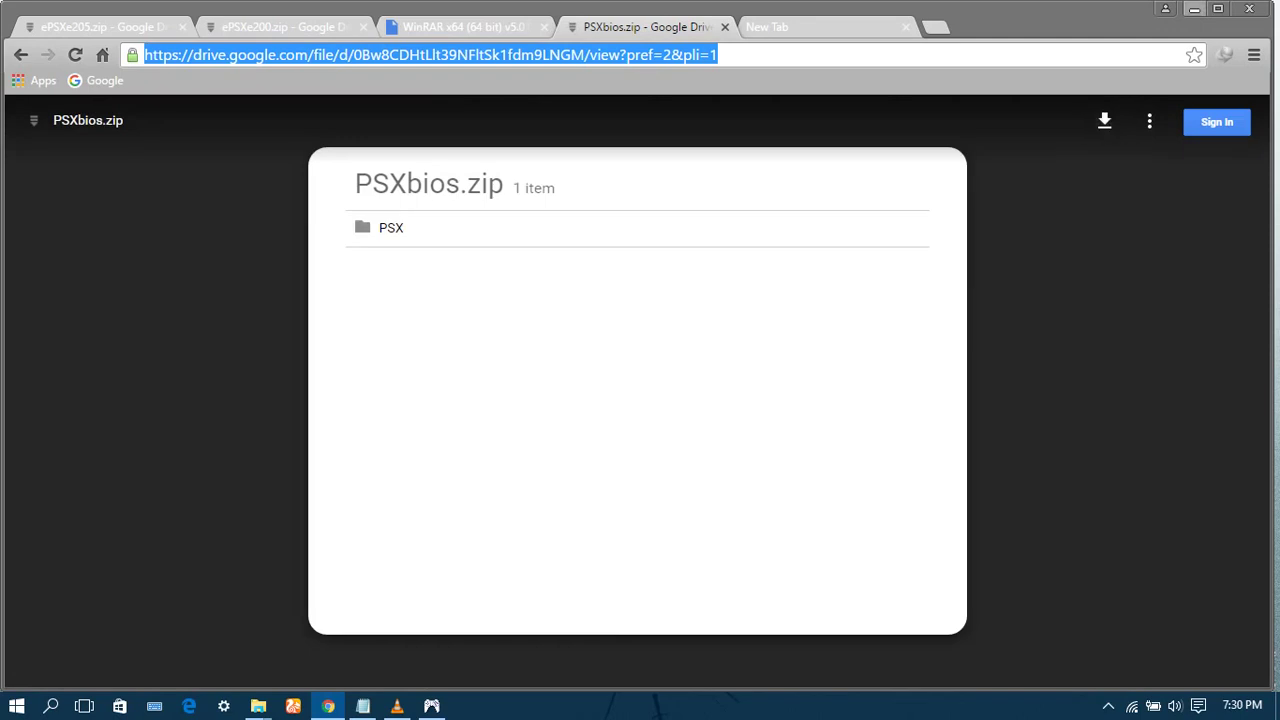
click(1194, 9)
scroll(364, 230, down, 1)
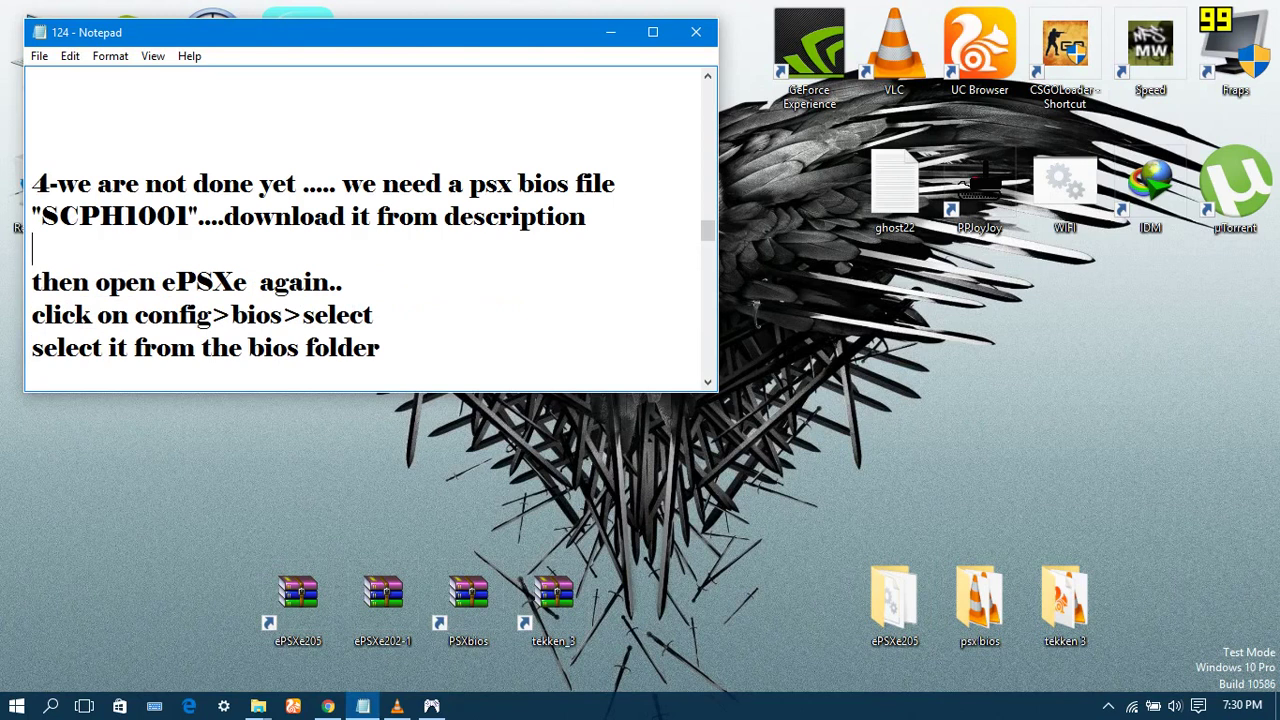
Highlight the notes' instructions for selecting the BIOS, and bring the ePSXe window back up over the notes
drag(33, 282, 380, 347)
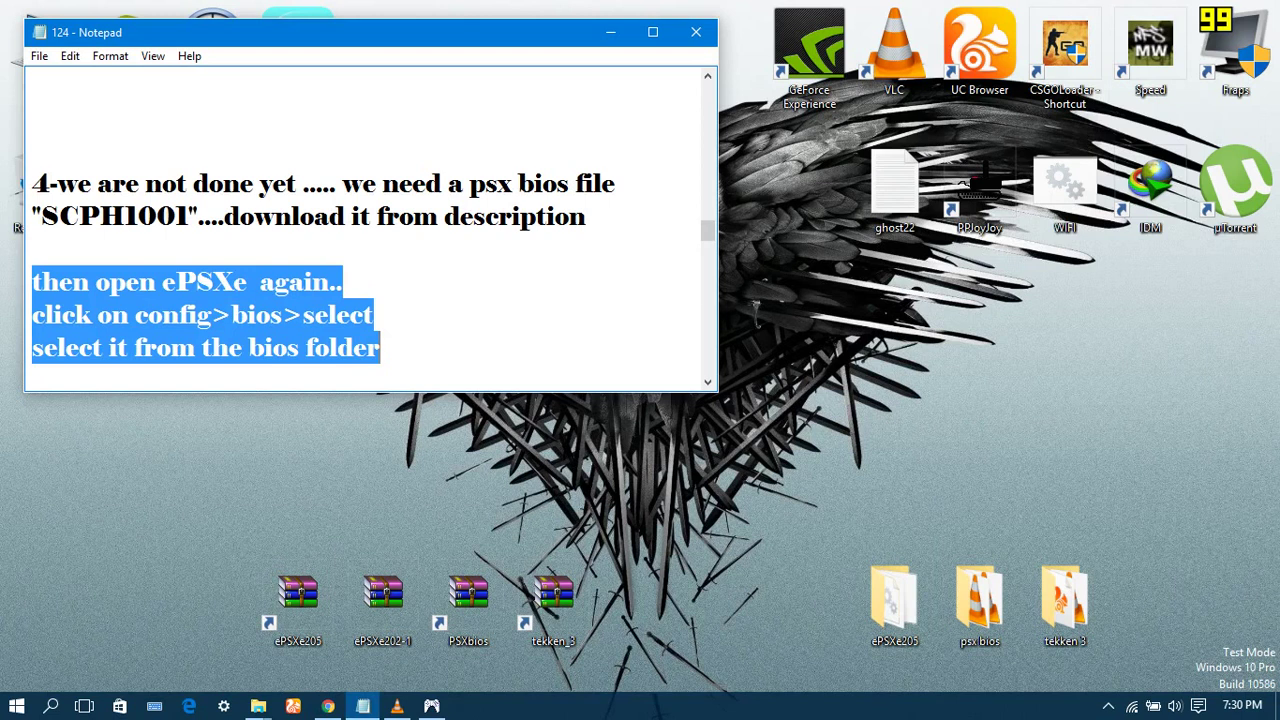
click(374, 315)
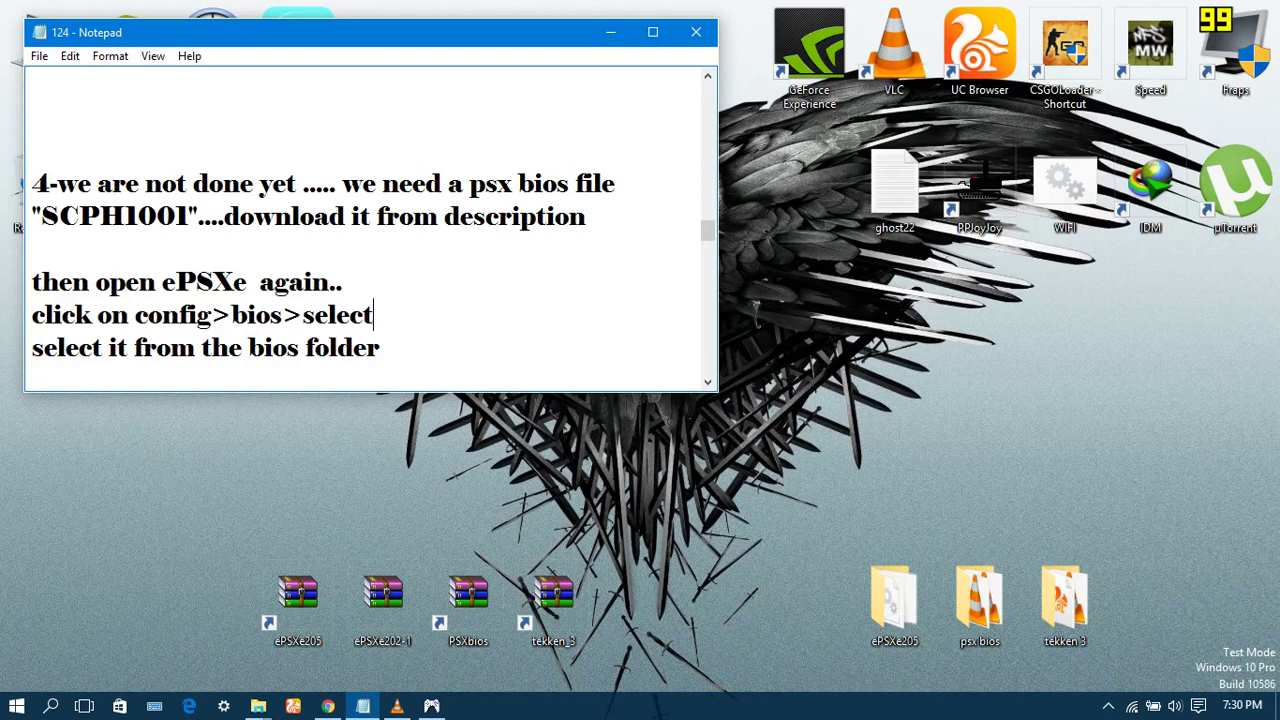
double_click(894, 603)
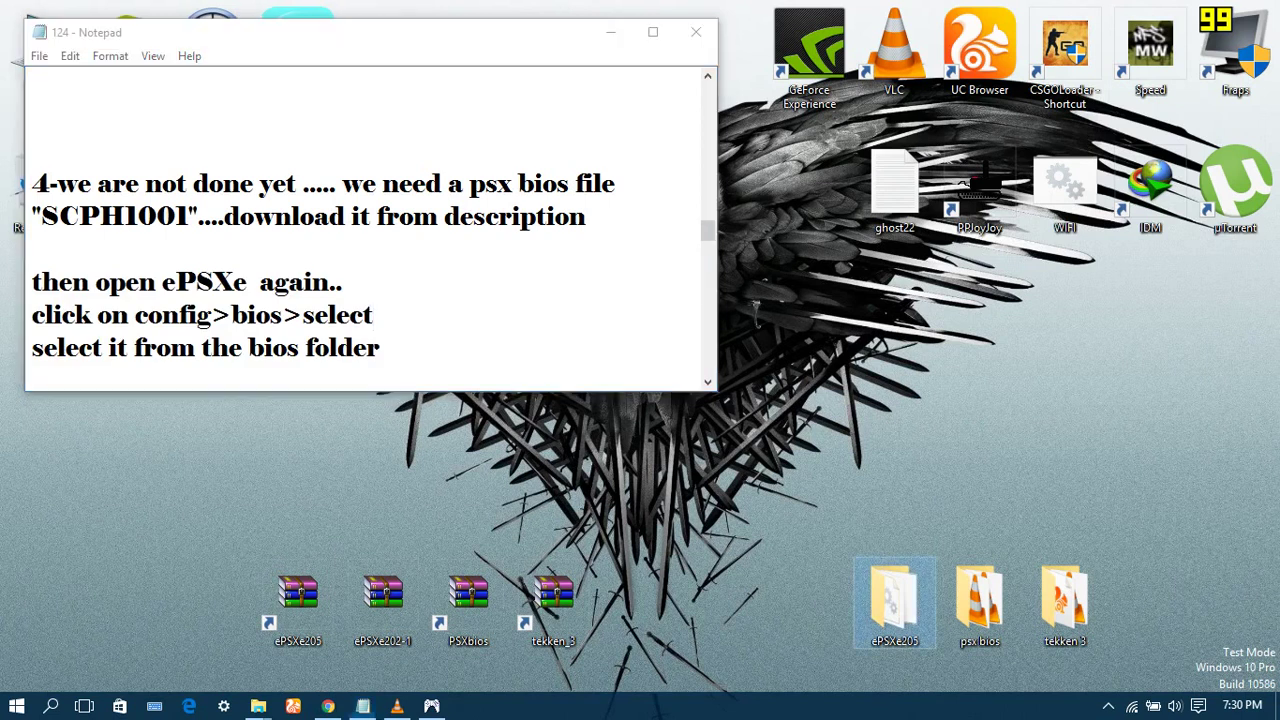
click(432, 706)
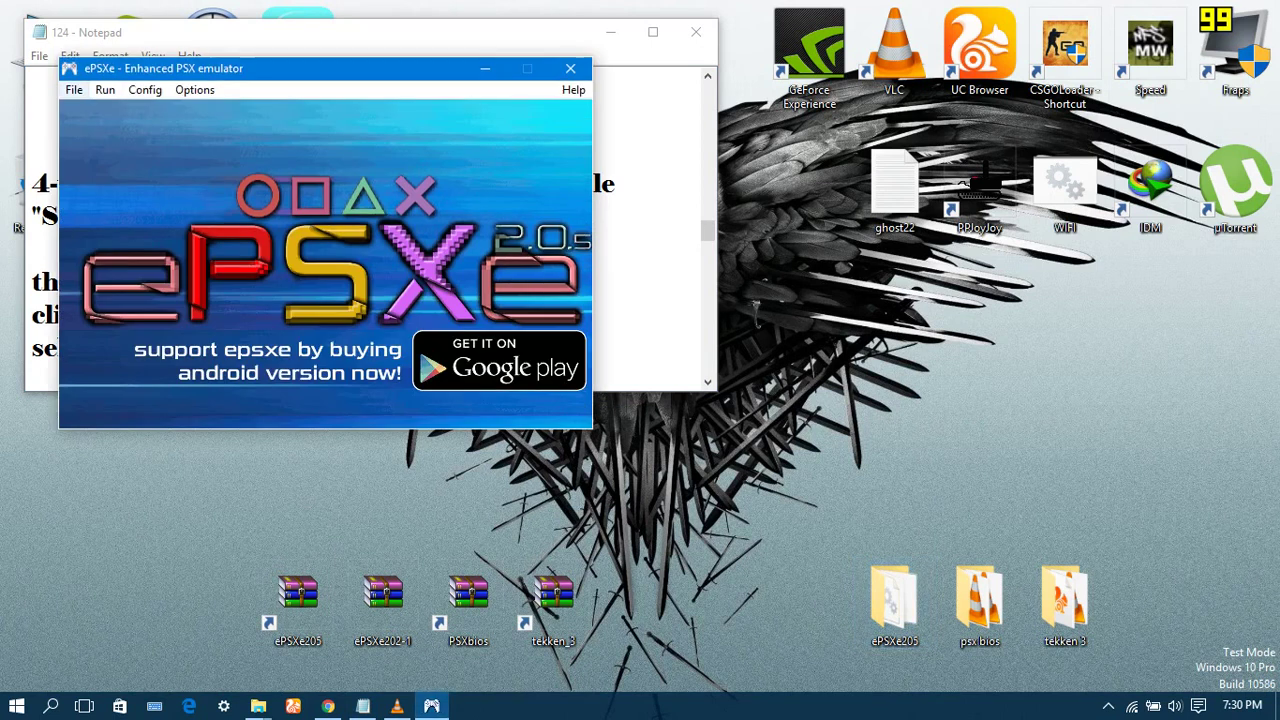
drag(264, 69, 330, 75)
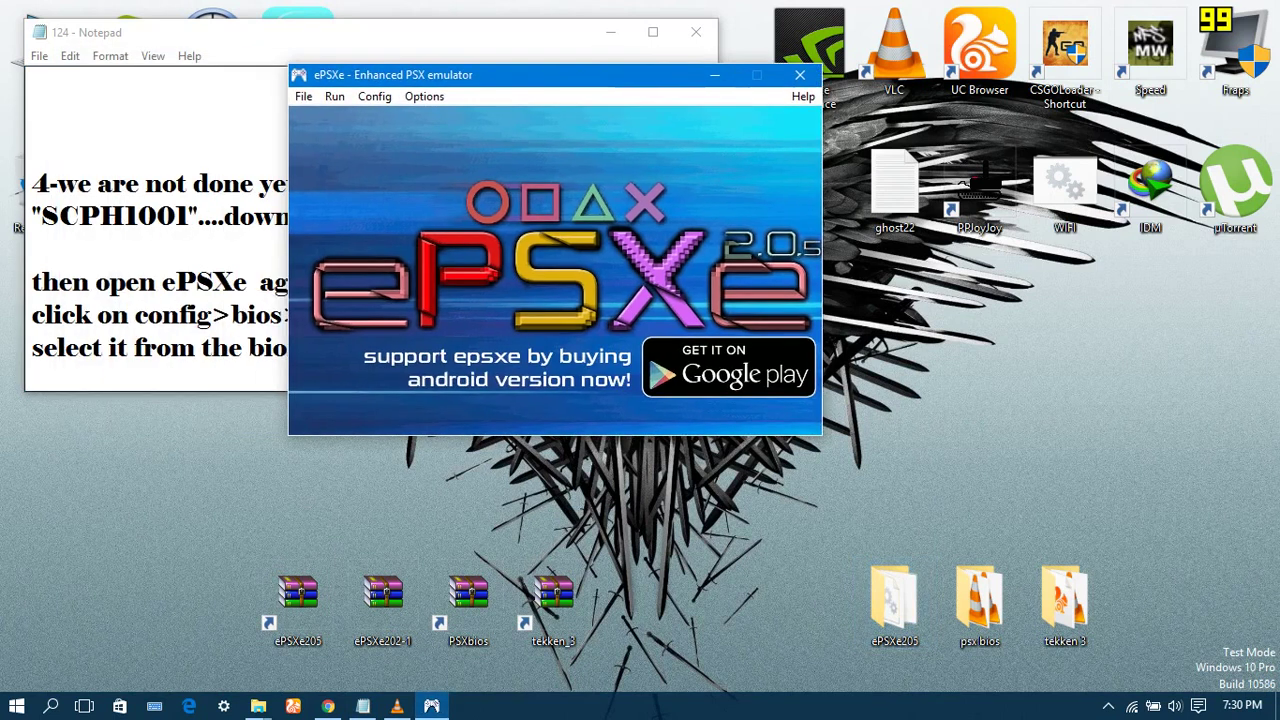
Set the emulator's BIOS to the PSX - SCPH1001 file from the psx bios folder on the Desktop and confirm the configuration
click(374, 96)
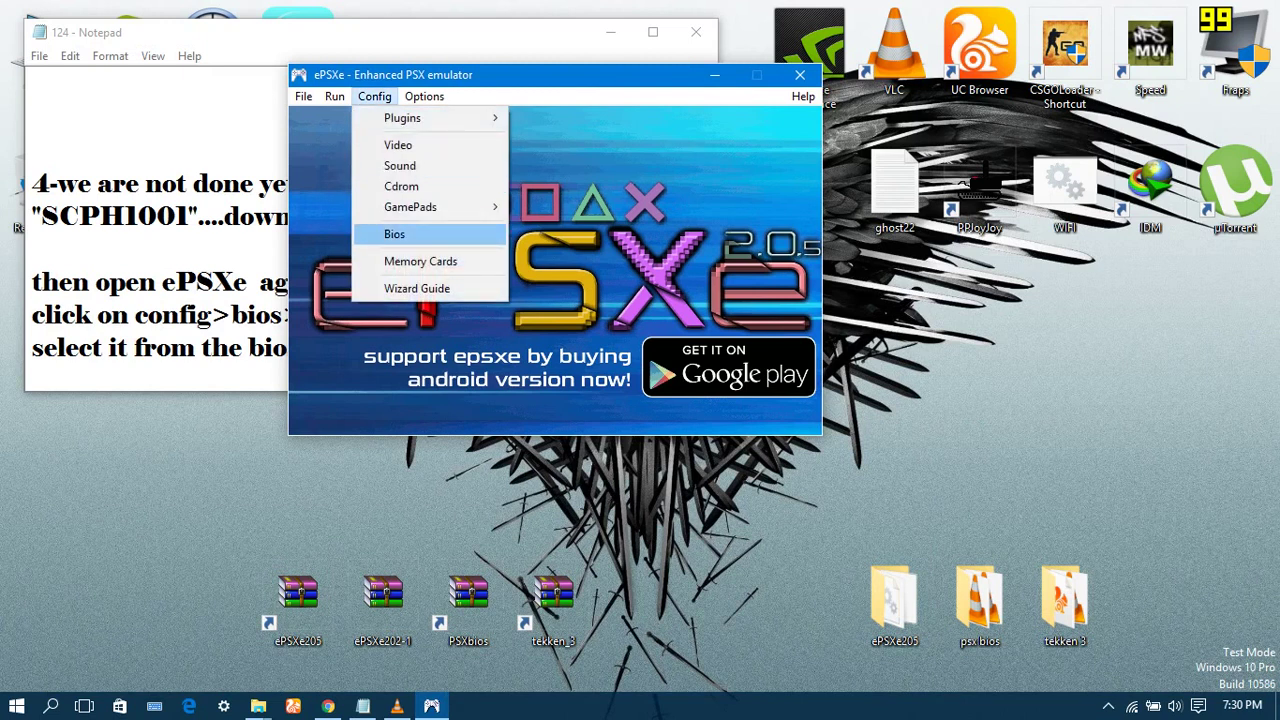
click(395, 235)
click(530, 190)
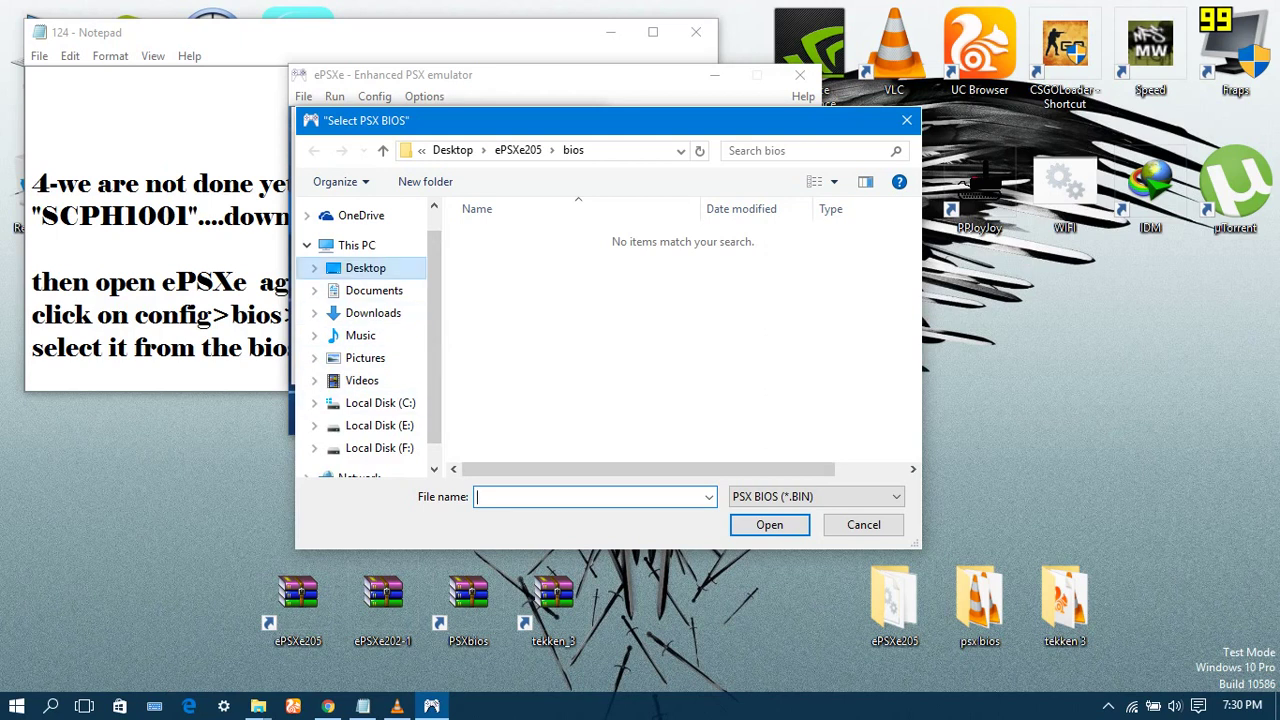
click(365, 268)
double_click(623, 255)
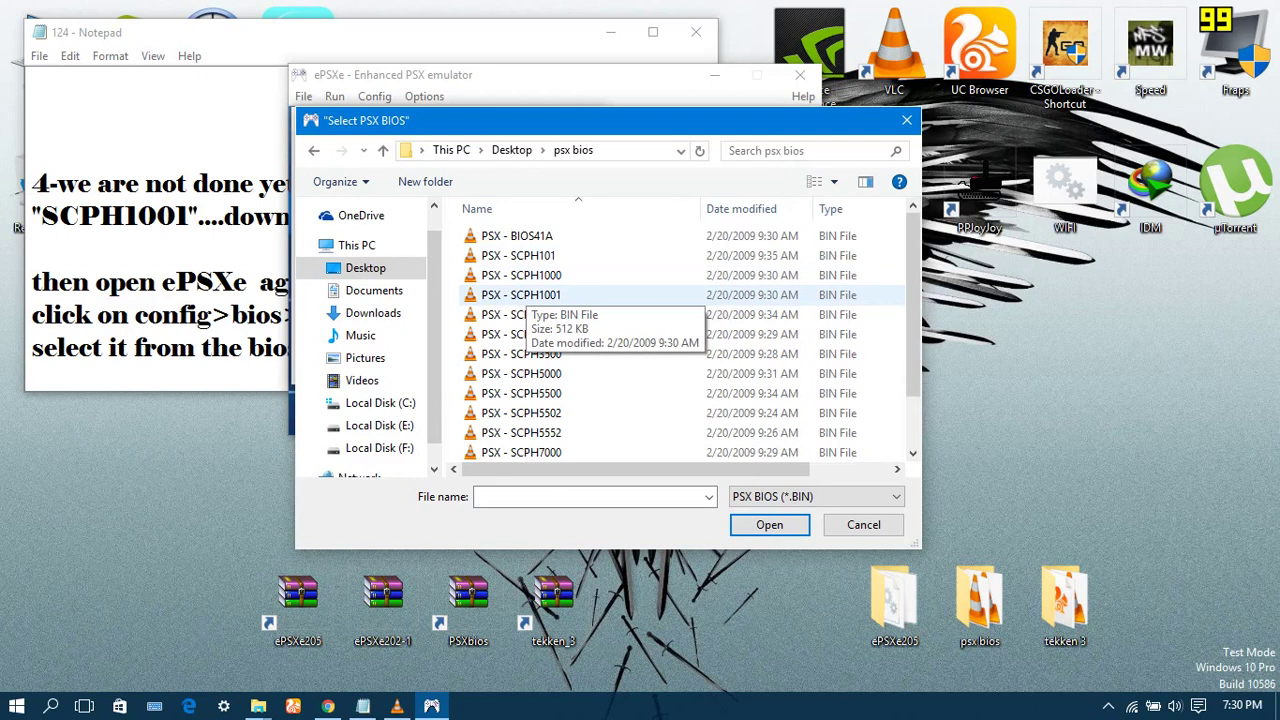
click(527, 294)
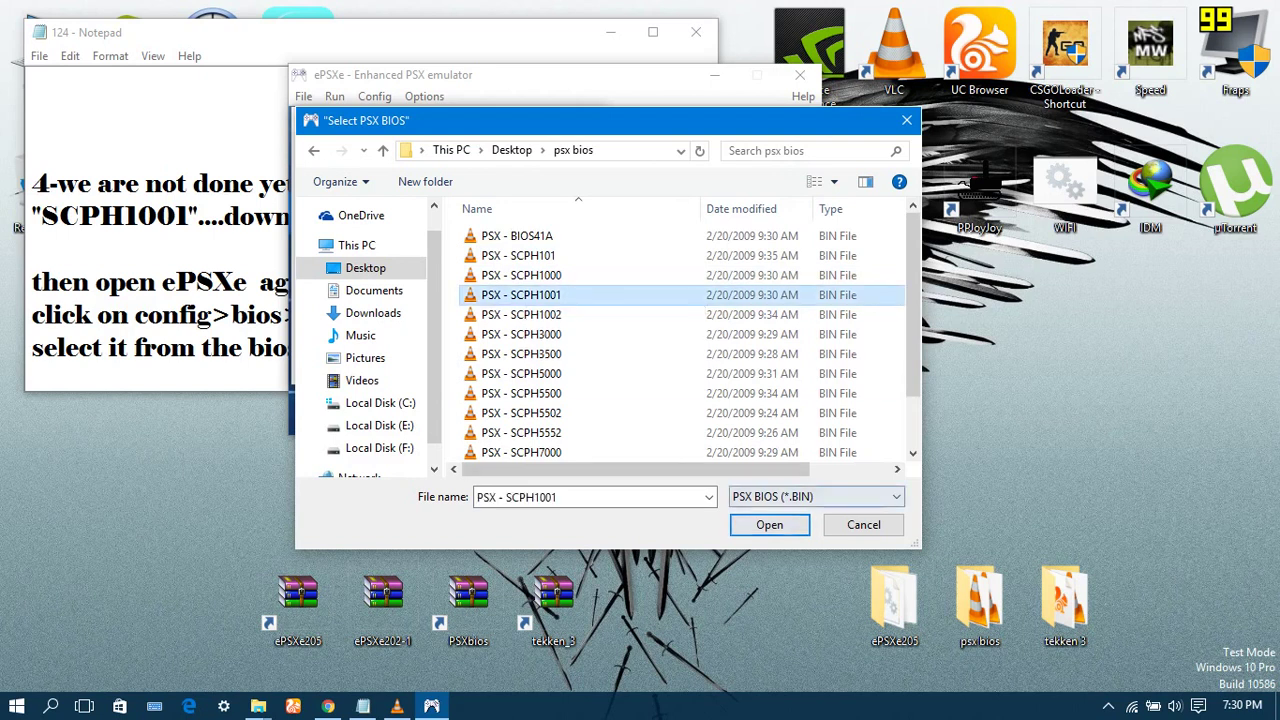
click(769, 525)
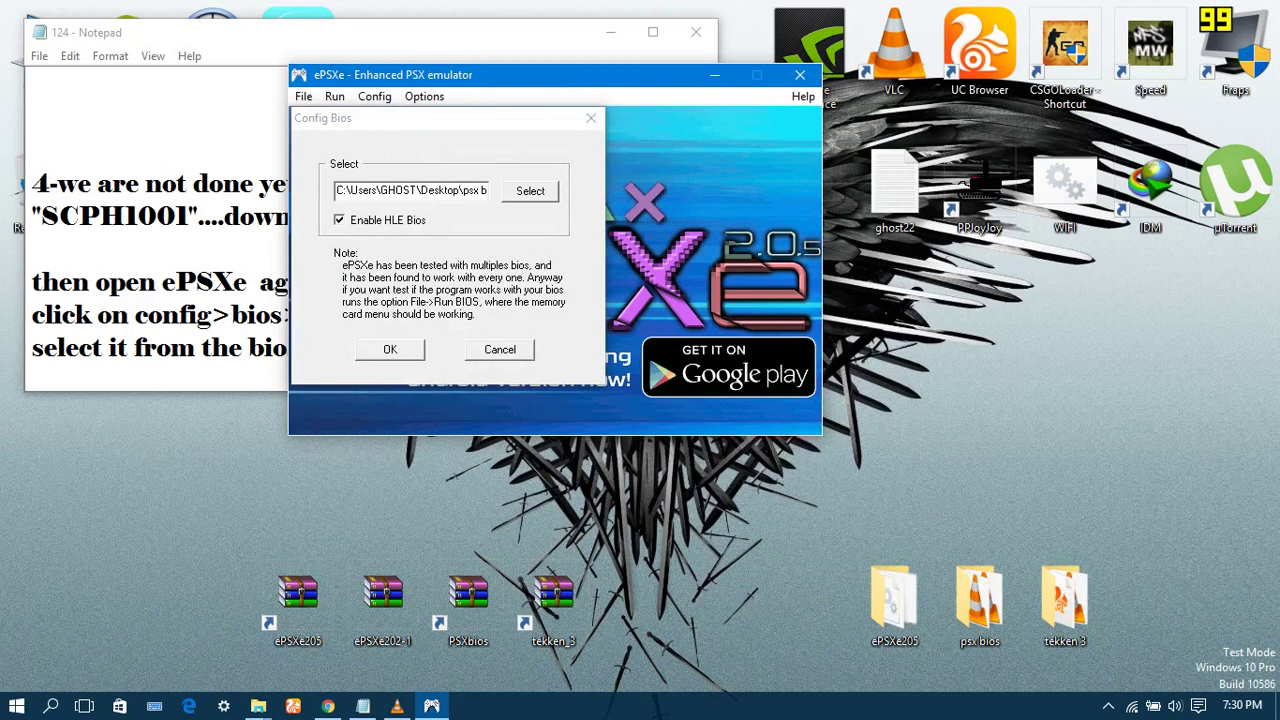
click(390, 350)
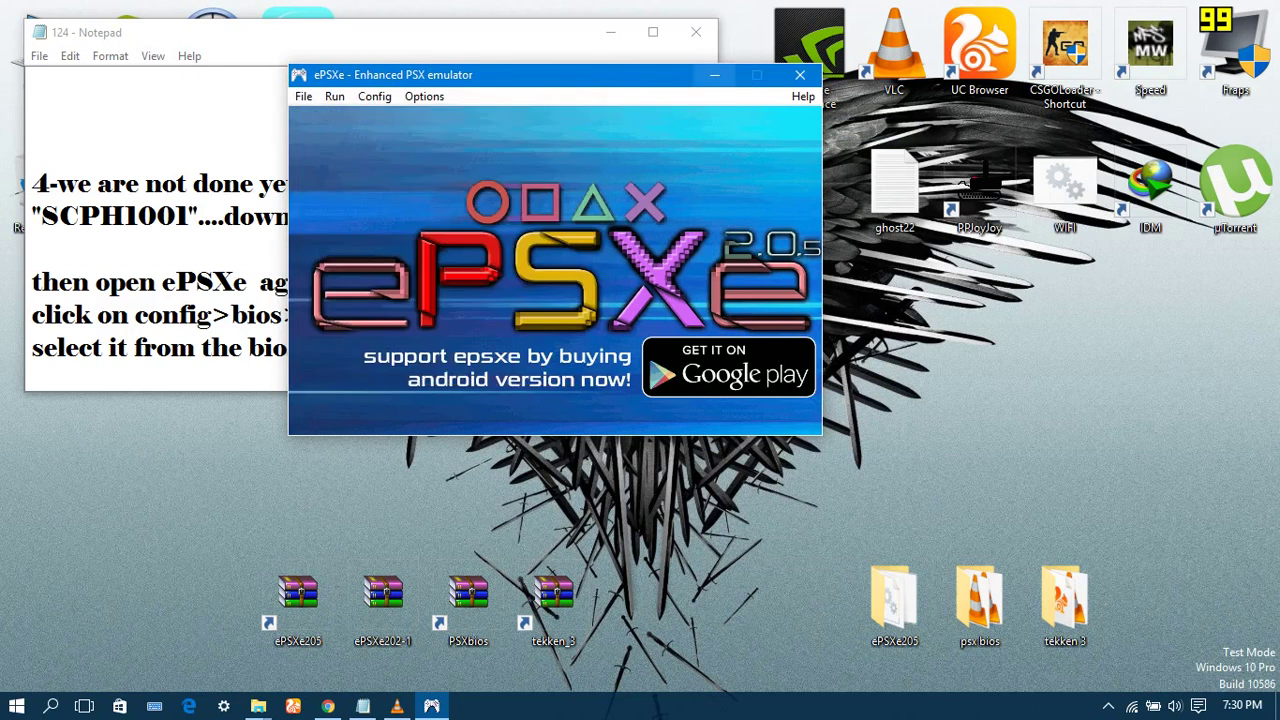
Minimize the emulator, find instruction 5 in the notes and highlight its text about adjusting the video plugin
click(715, 75)
scroll(365, 230, down, 2)
scroll(365, 230, down, 5)
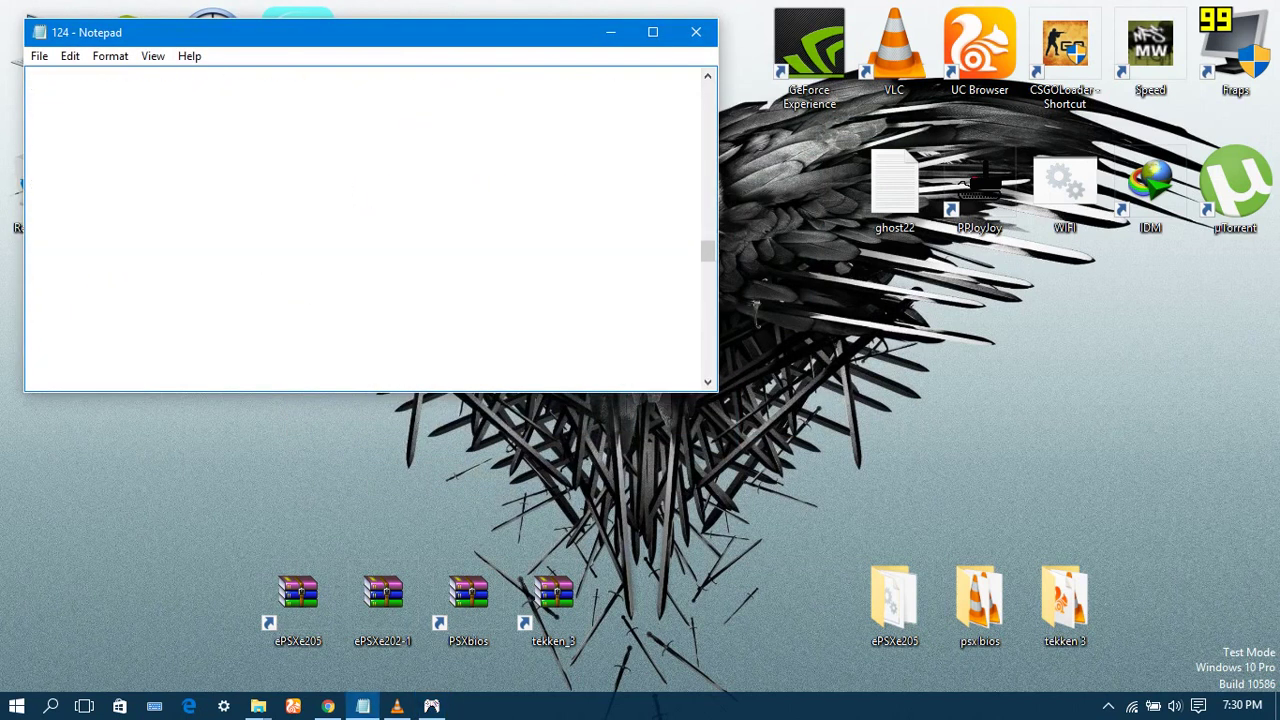
drag(68, 183, 272, 347)
click(347, 315)
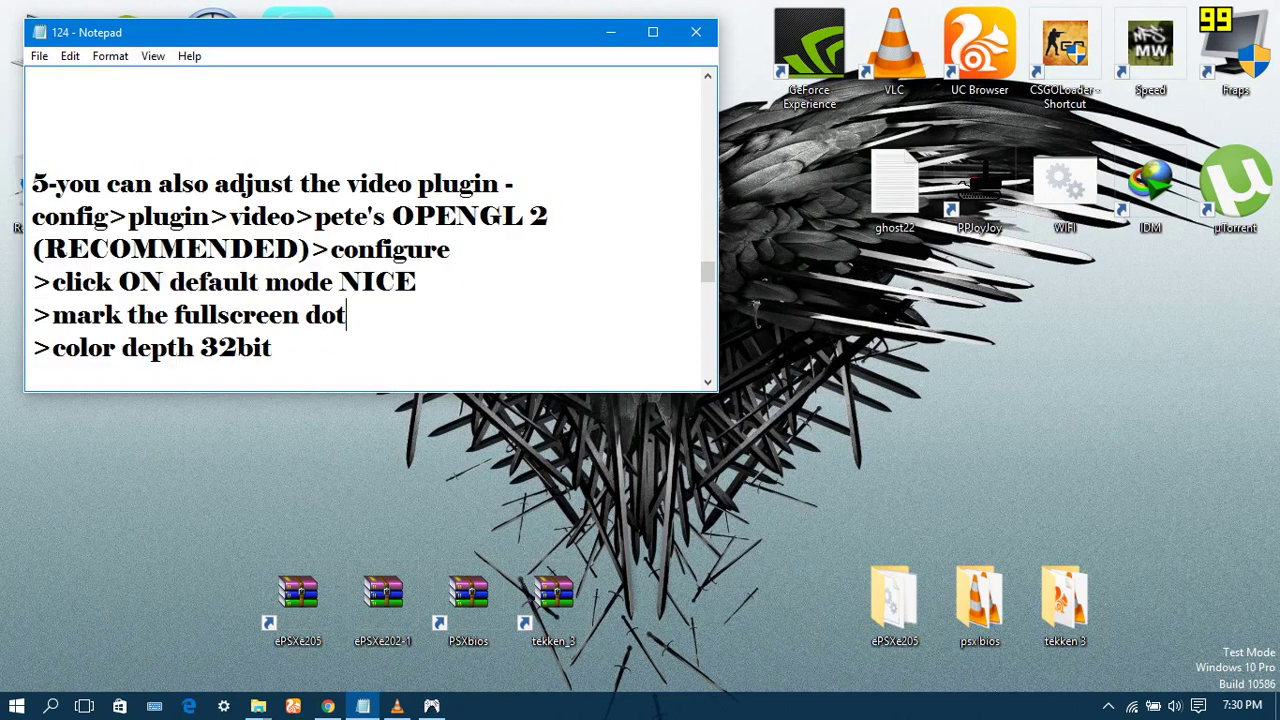
drag(68, 183, 272, 347)
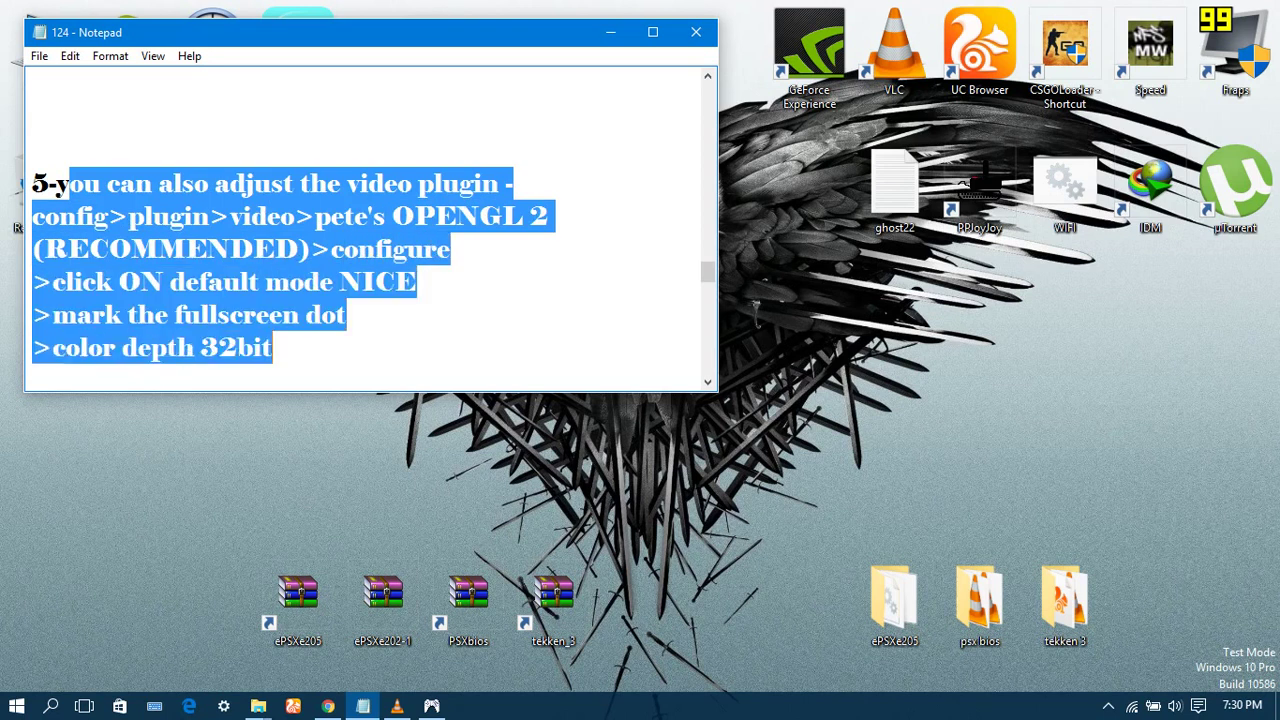
click(347, 315)
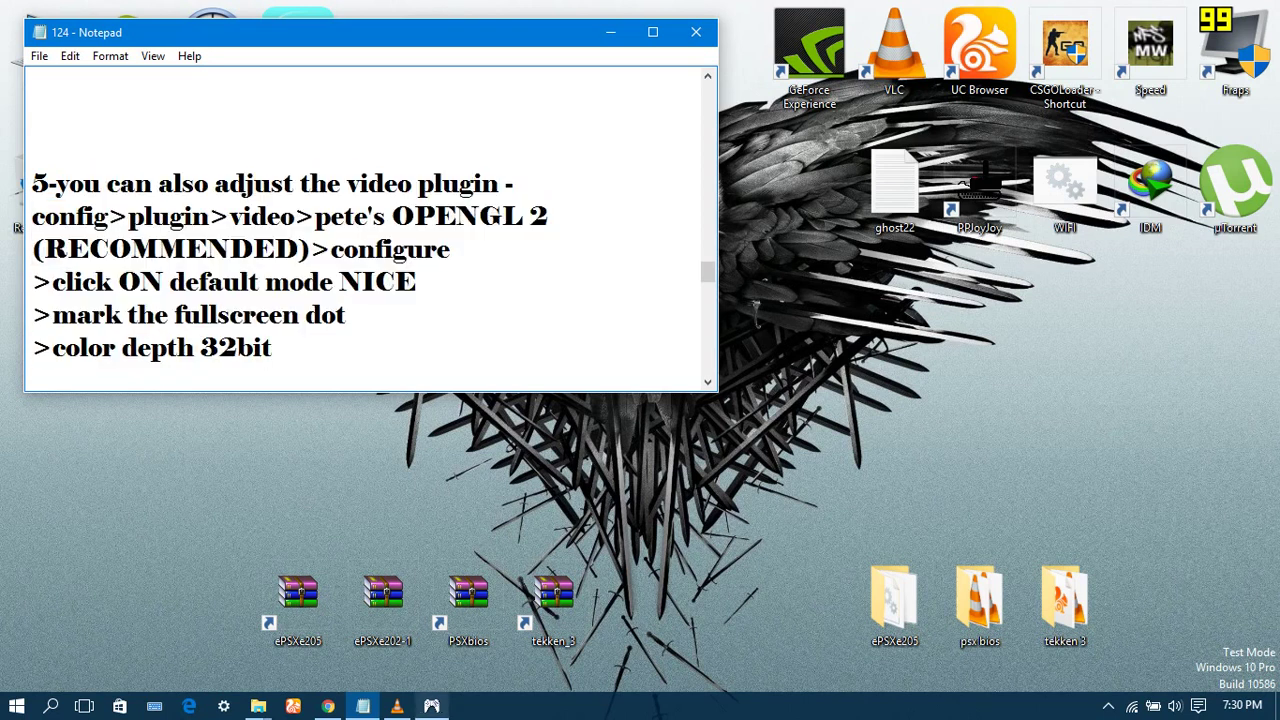
Select Pete's OpenGL2 GPU core 2.0.0 as ePSXe's main video plugin and open its configuration
click(432, 706)
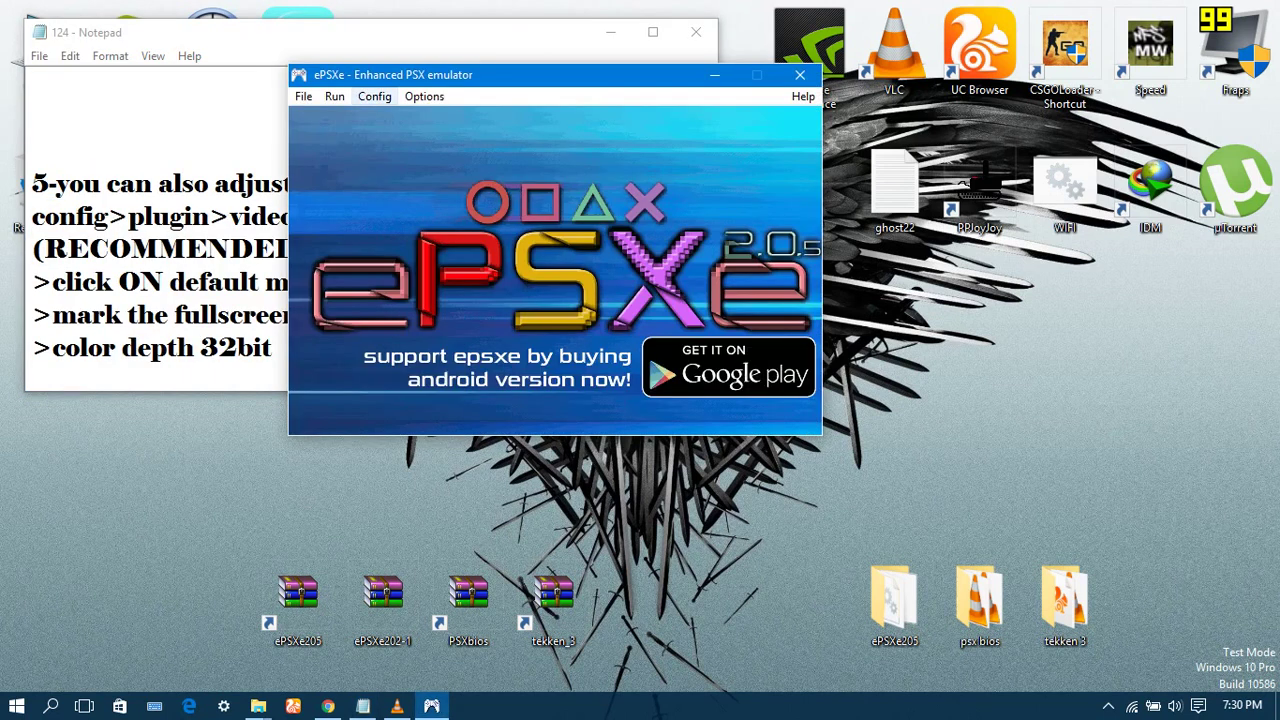
click(374, 96)
mouse_move(402, 118)
click(549, 118)
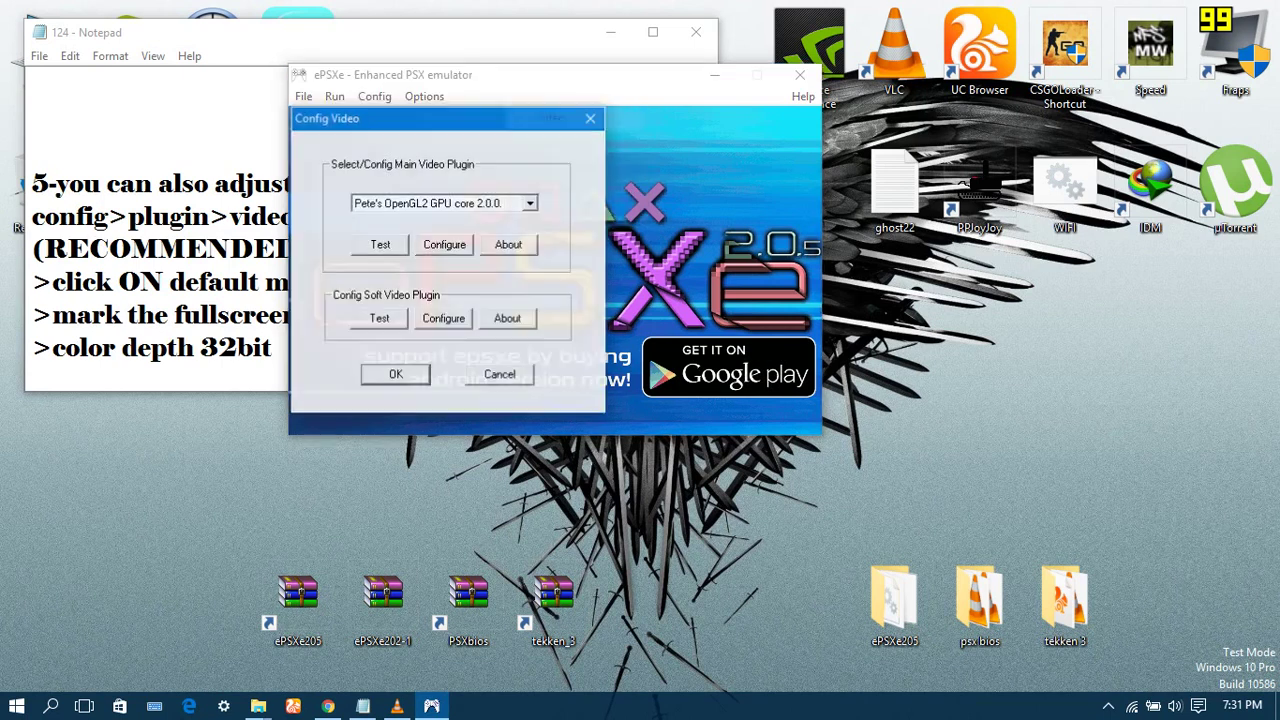
click(530, 203)
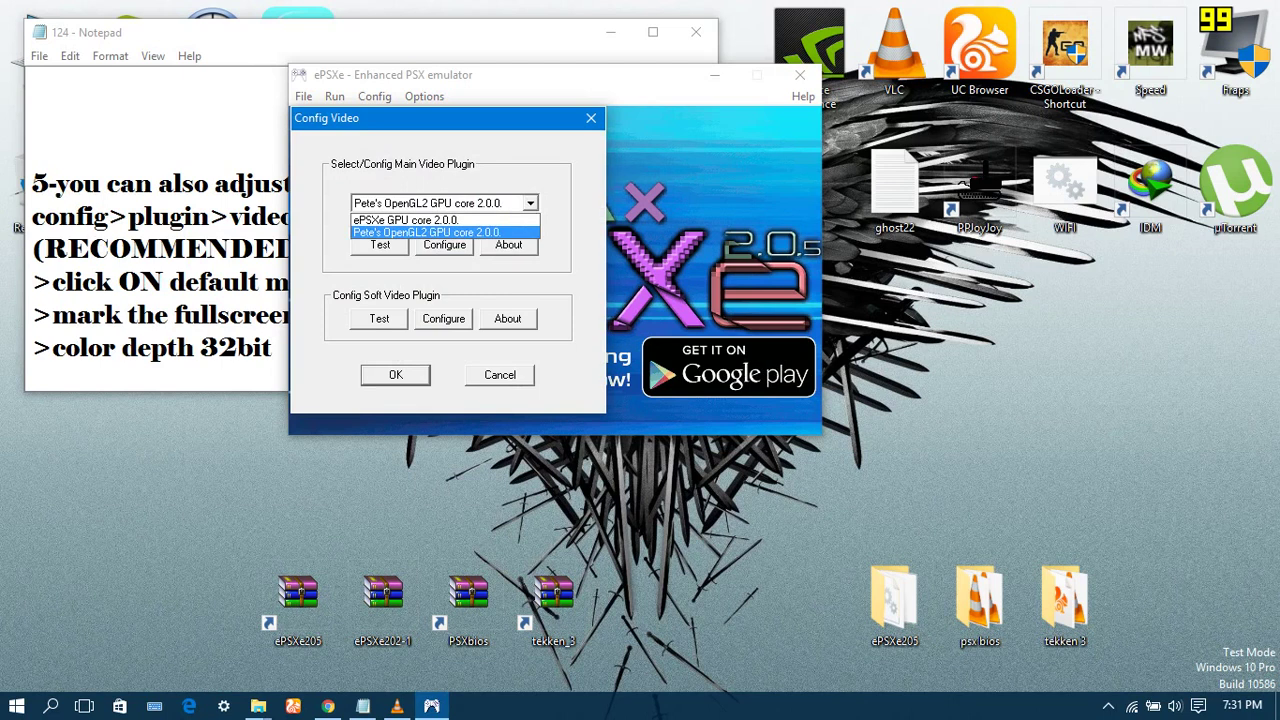
click(430, 232)
click(444, 245)
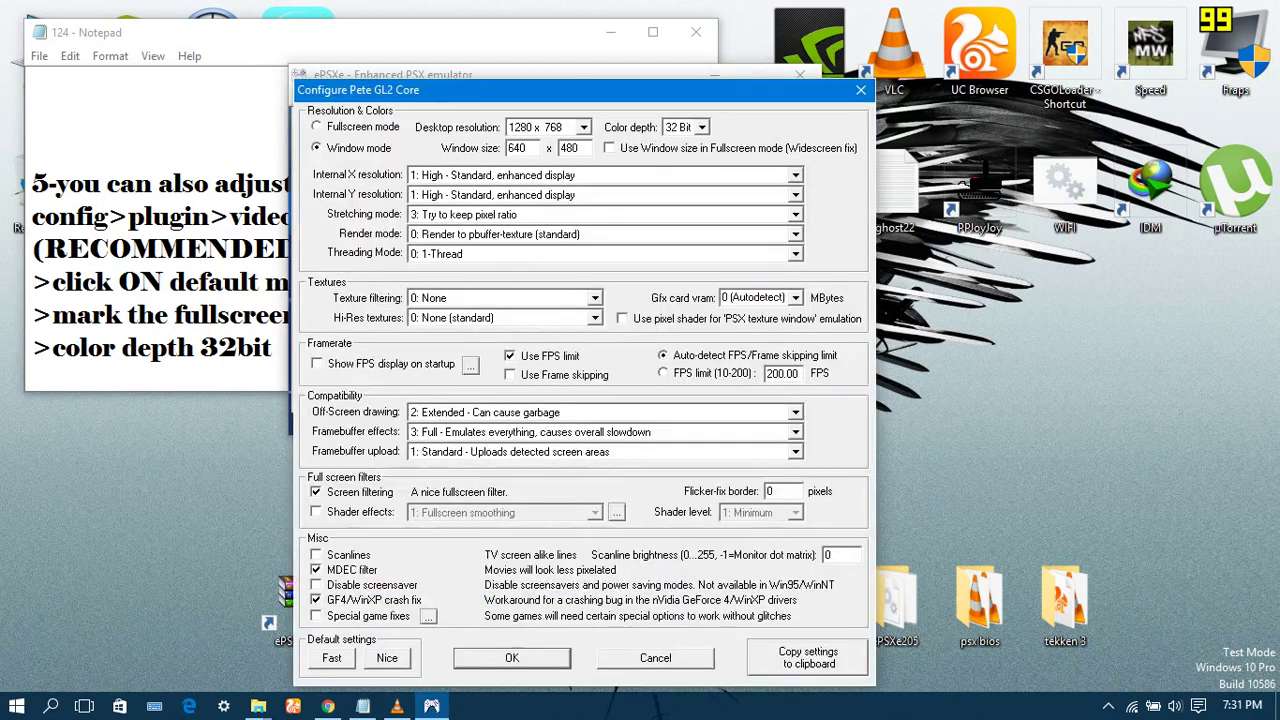
Configure the video plugin with Nice defaults, Fullscreen mode, 32 Bit color depth and the GF4/WinXP crash fix, and save the video settings
drag(540, 90, 734, 85)
drag(760, 85, 640, 62)
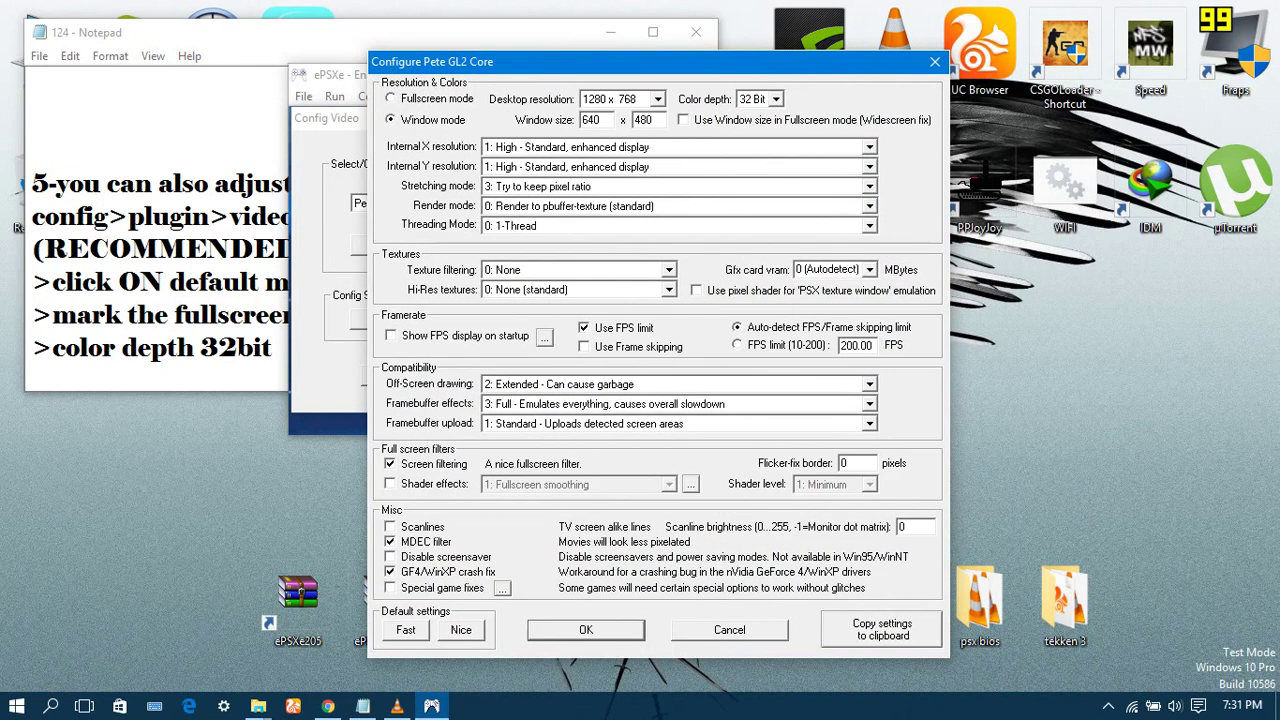
click(461, 630)
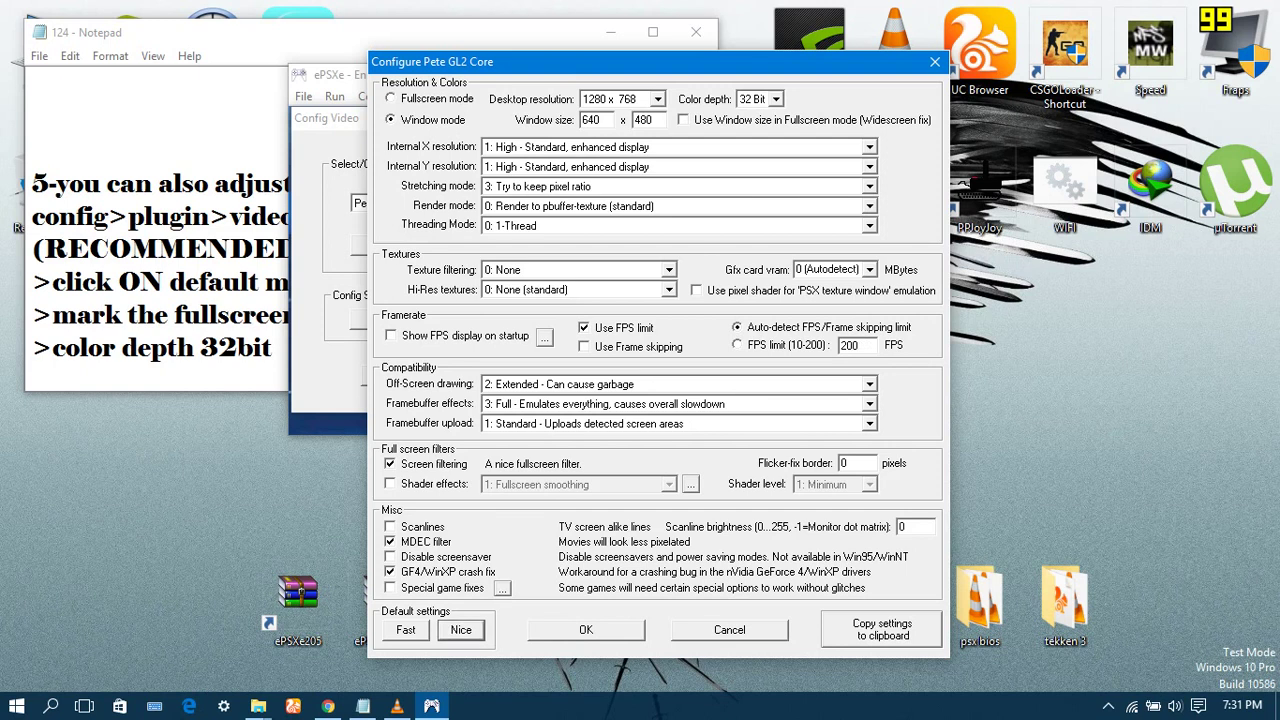
click(391, 99)
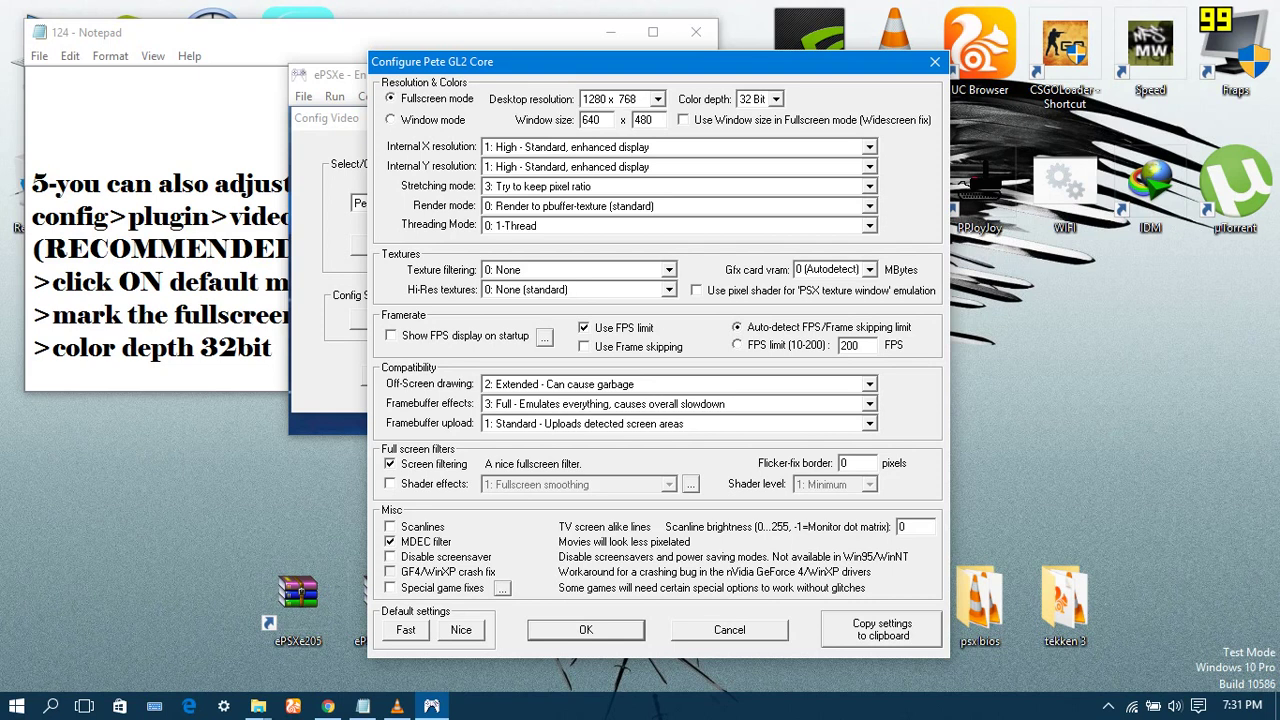
click(776, 99)
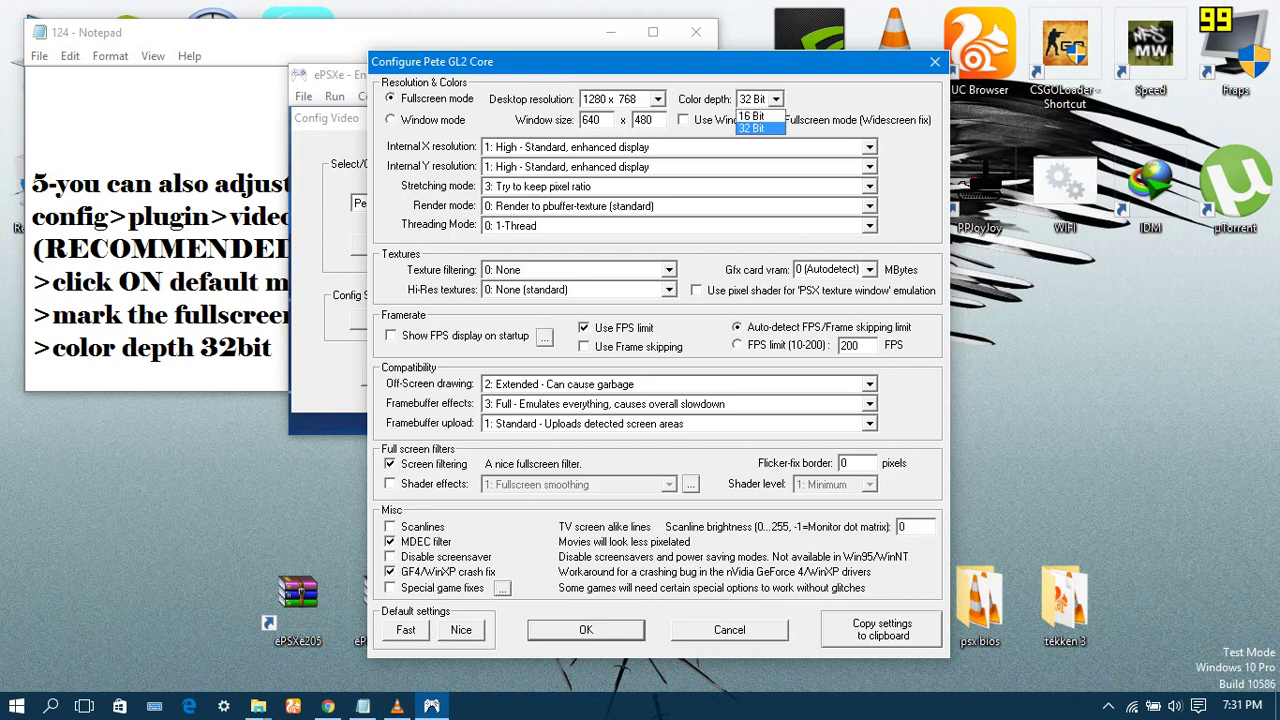
click(753, 128)
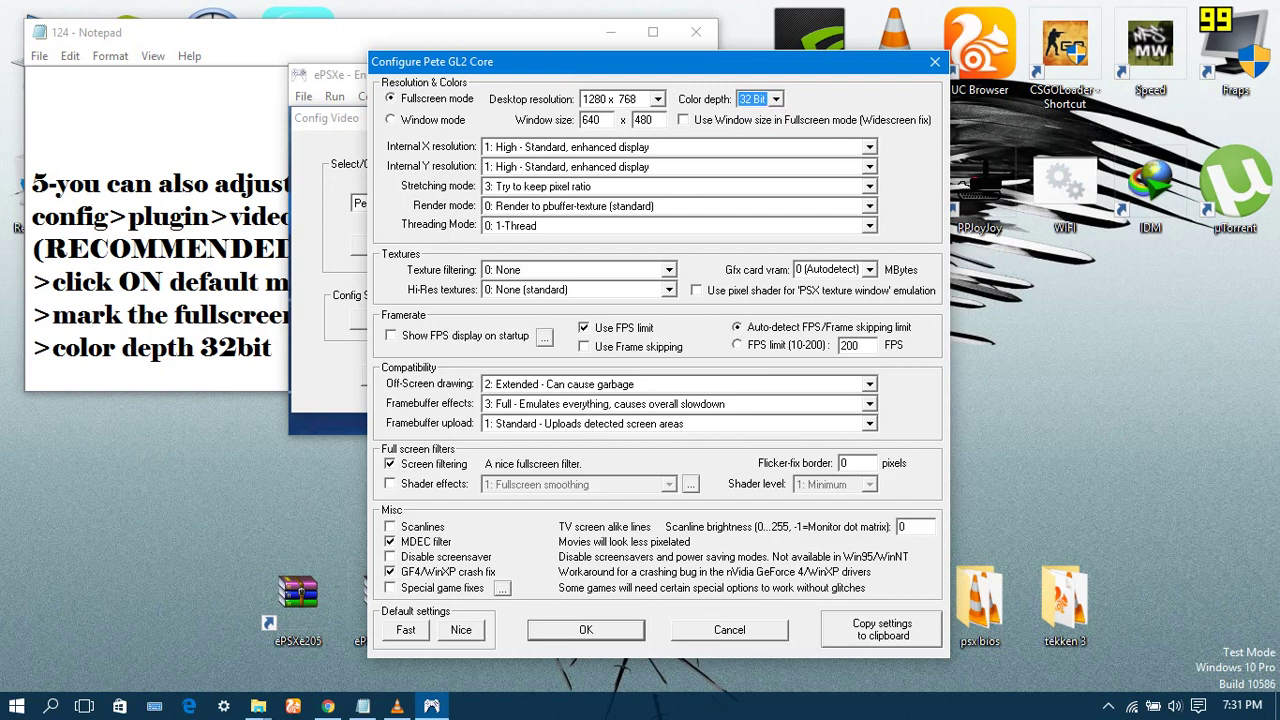
key(Return)
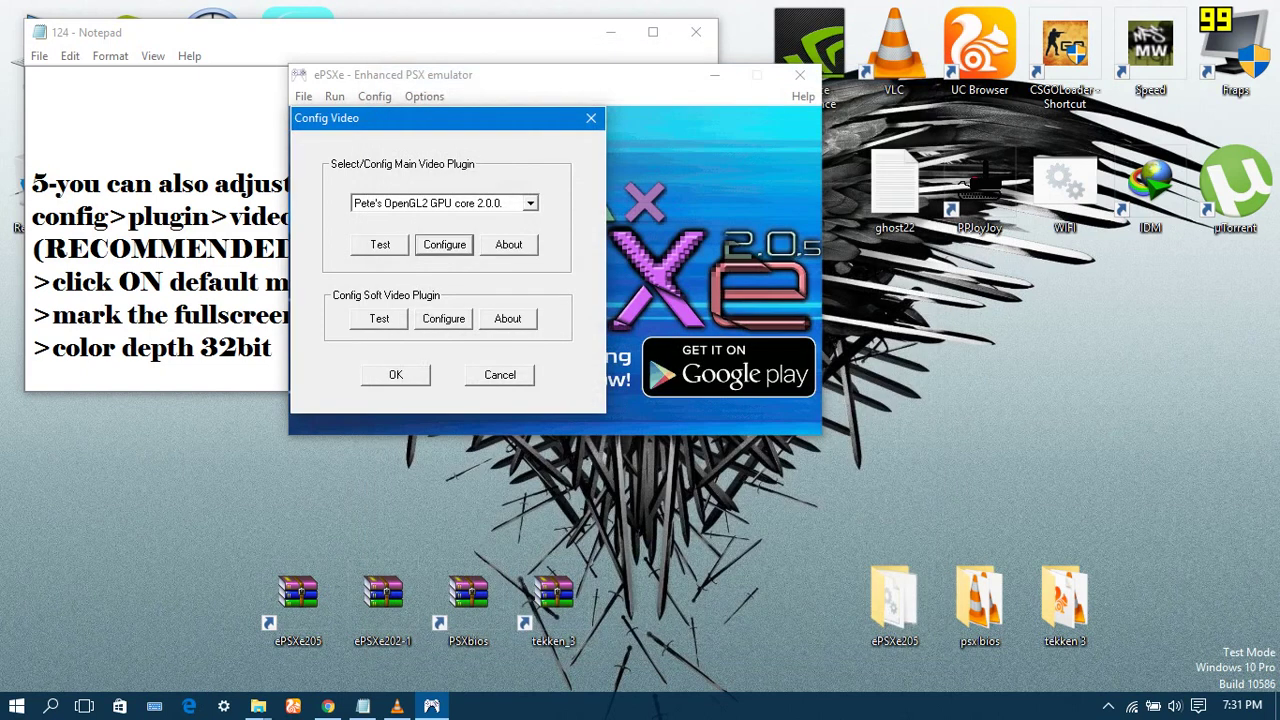
click(396, 375)
Minimize the emulator, read on to instruction 6 in the notes and highlight the text about needing a PSX/PS1 game ISO
click(715, 75)
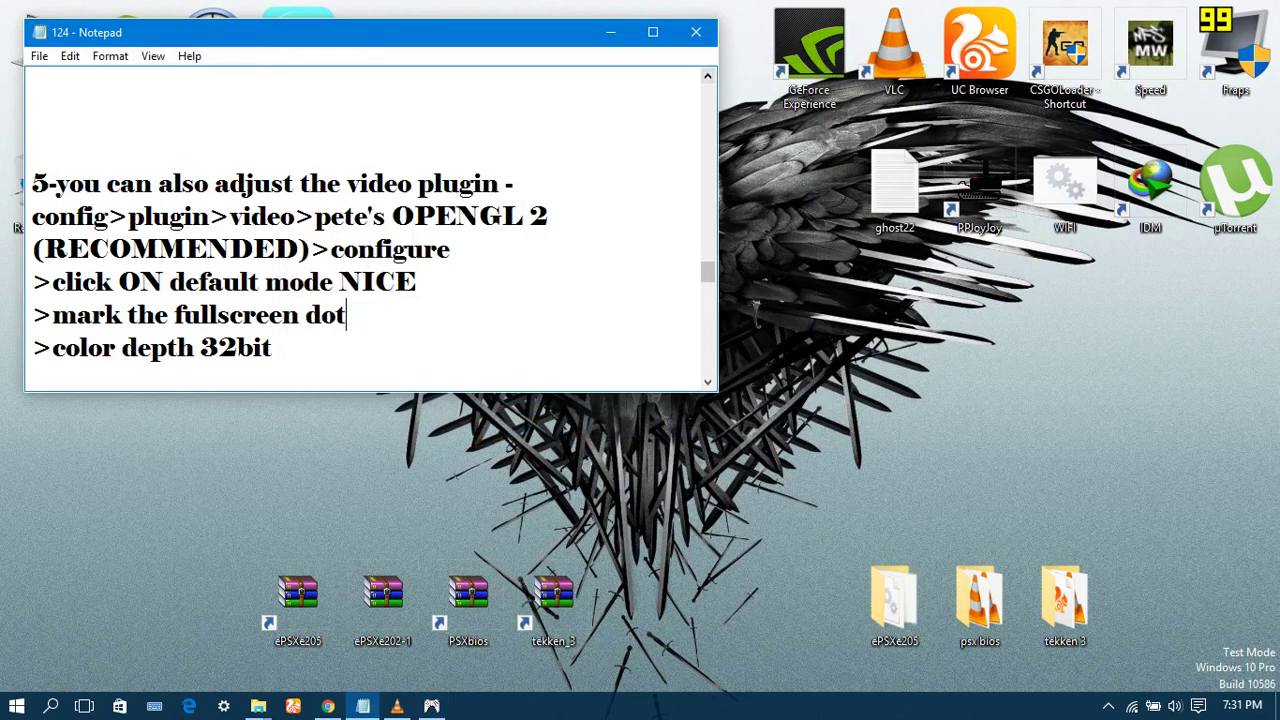
scroll(370, 228, down, 1)
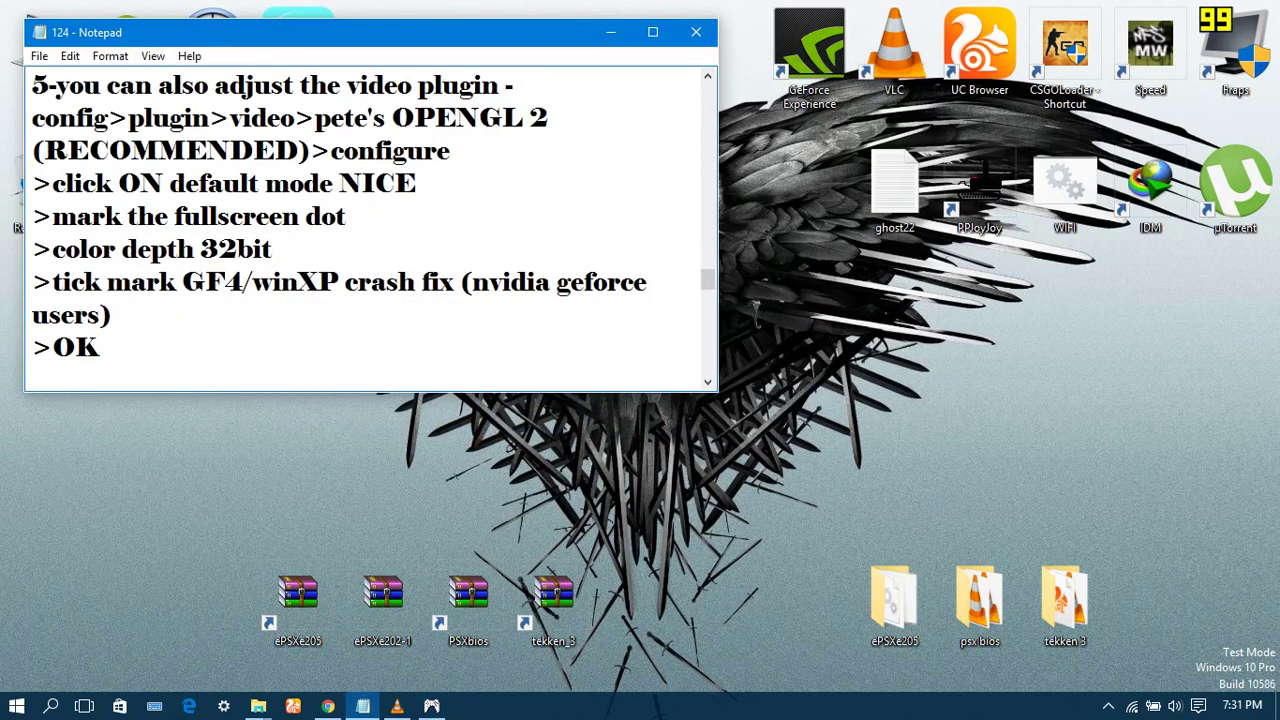
scroll(370, 228, down, 1)
scroll(370, 228, down, 4)
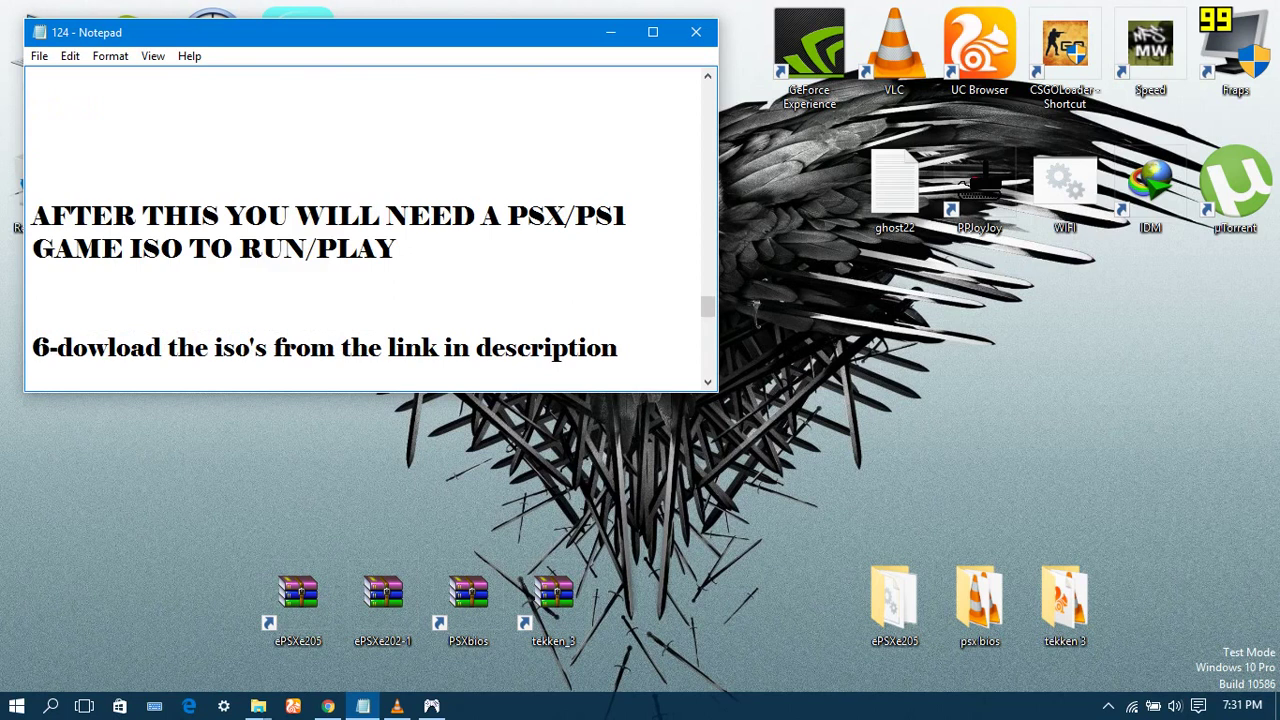
drag(32, 215, 397, 250)
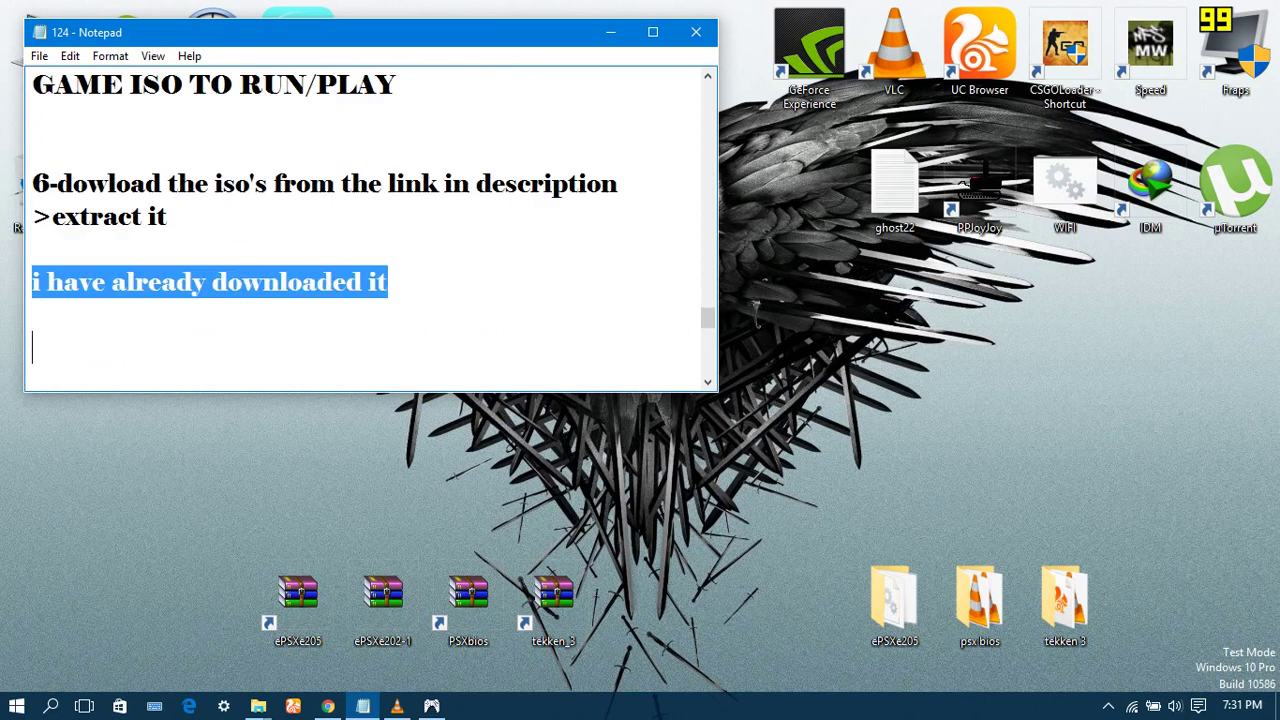
Switch to Chrome, search for "free roms" in the New Tab page and open the FreeROMS.com Sony PlayStation One ISO result
click(328, 706)
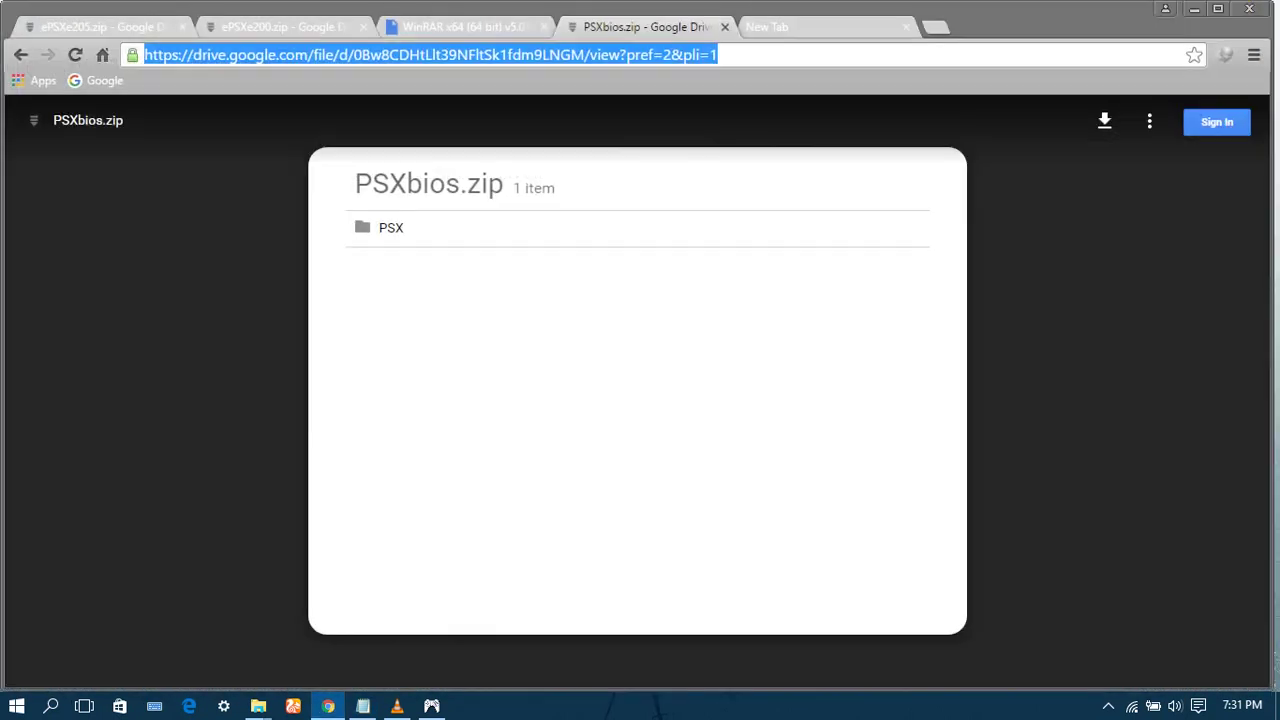
key(ctrl+Tab)
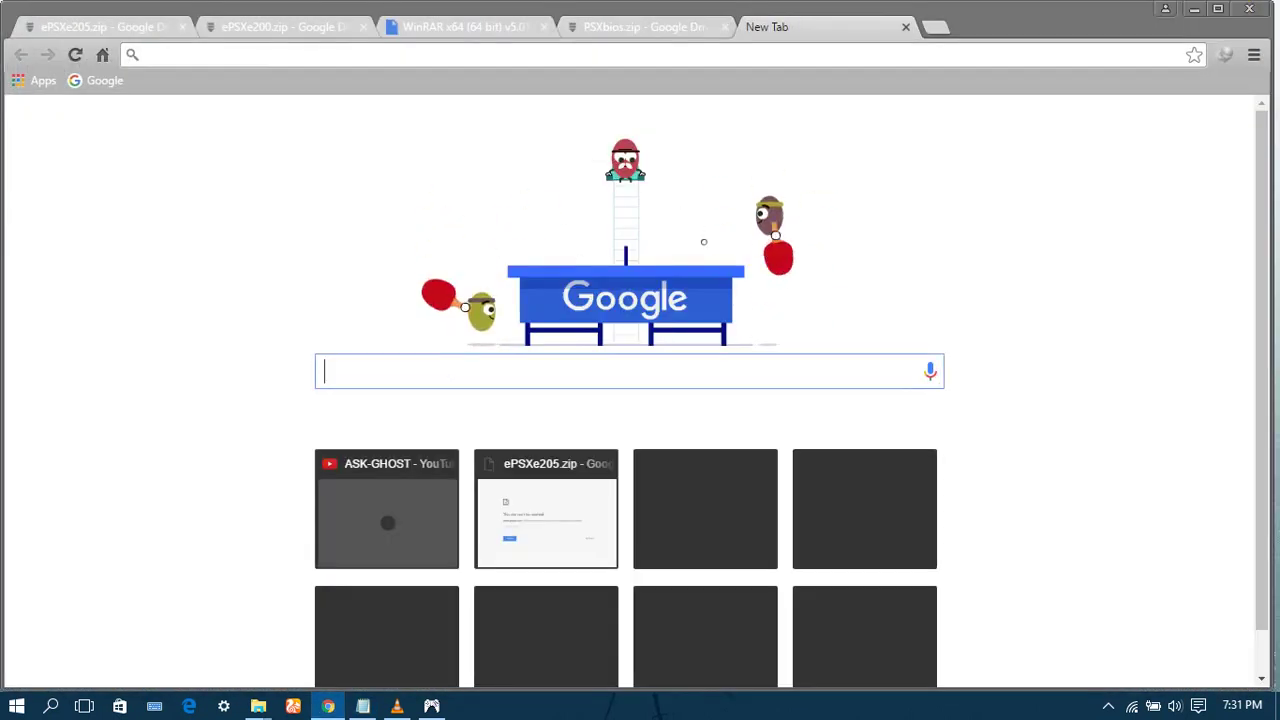
text(FRE)
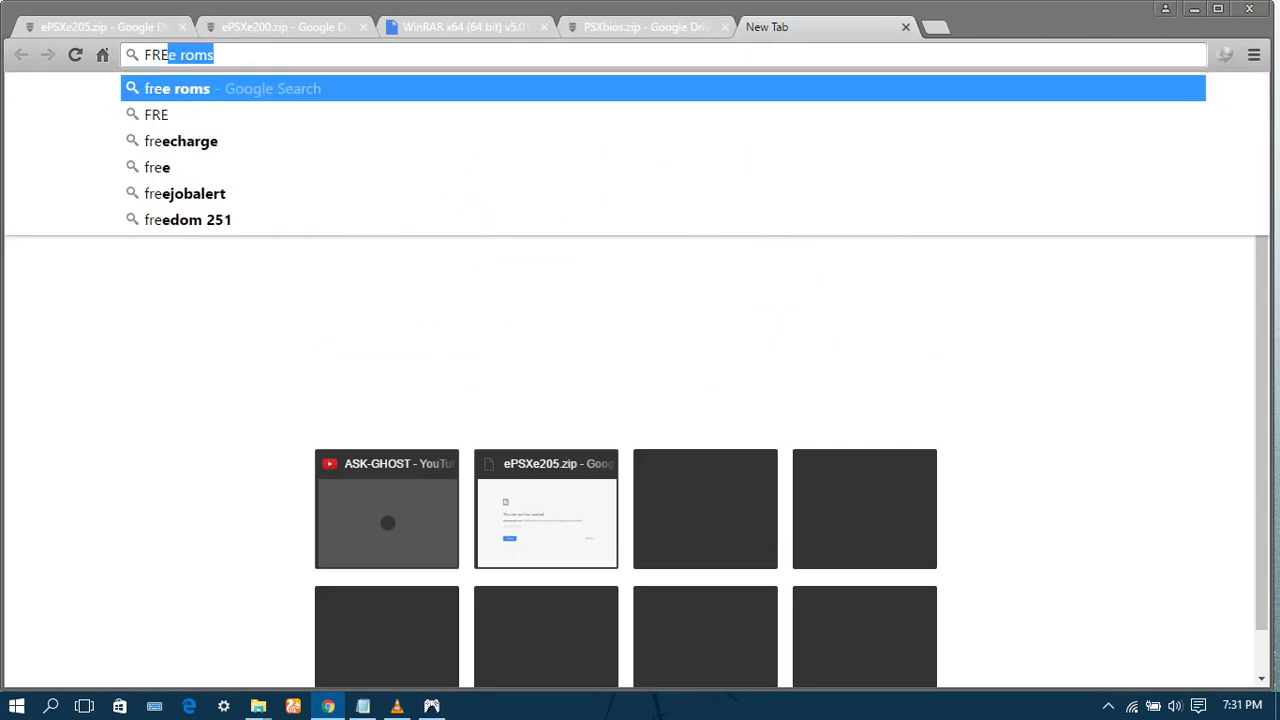
text(E)
key(Down)
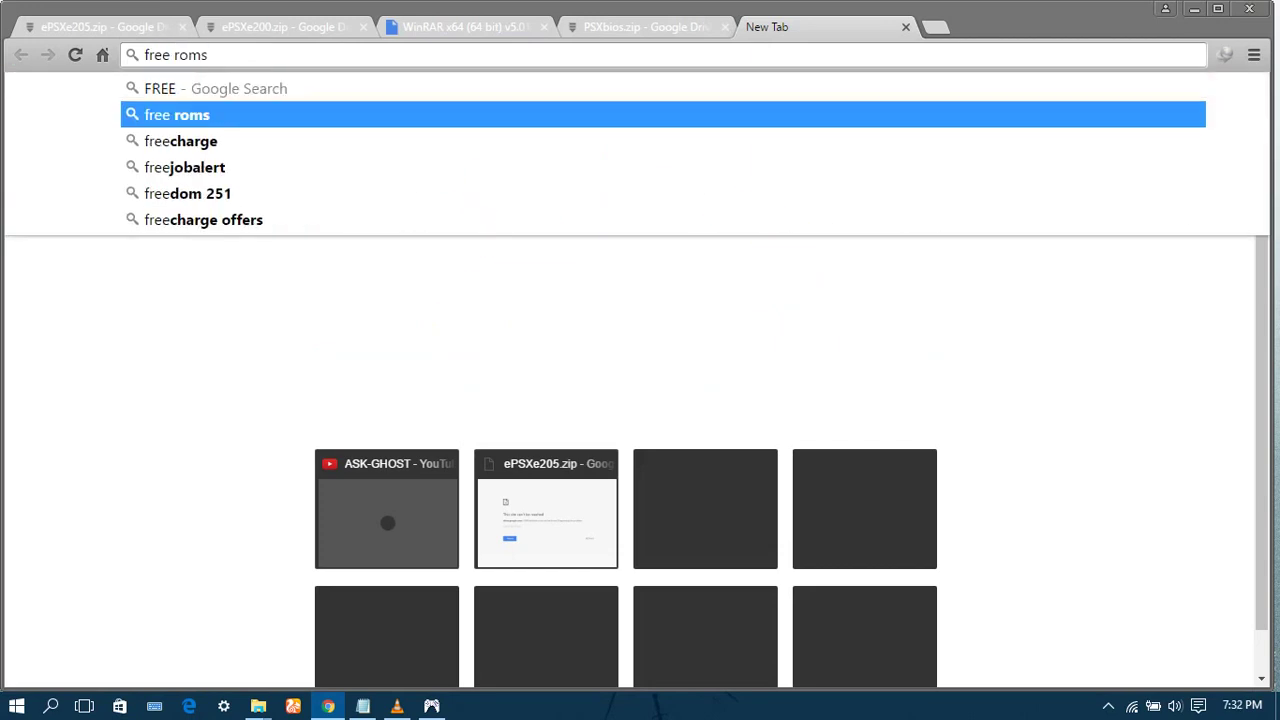
key(Return)
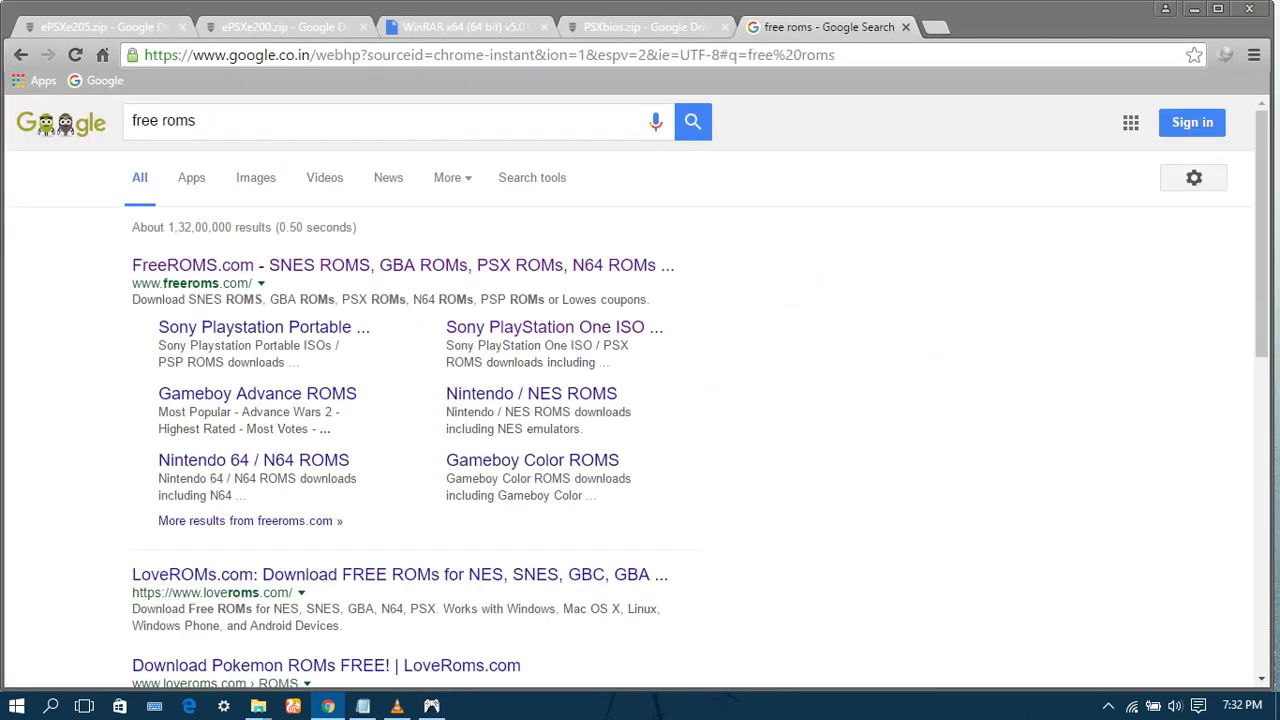
click(554, 327)
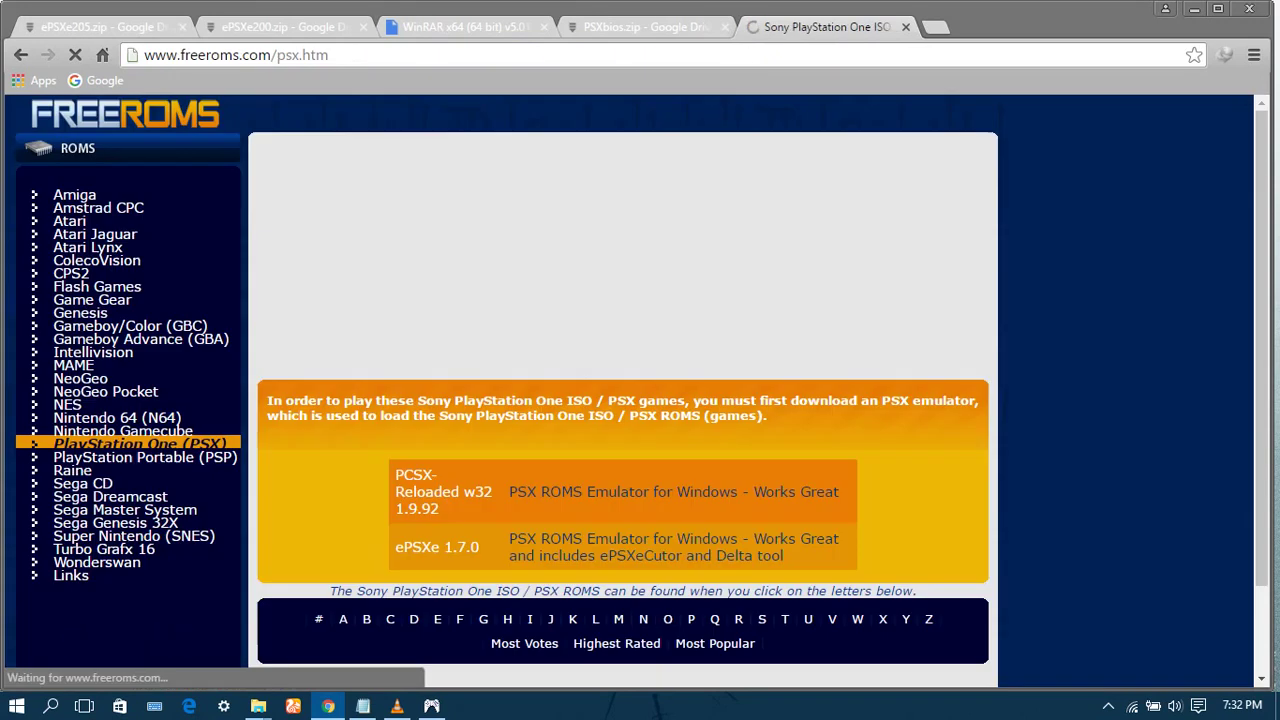
Open the Tekken 3 page from the PSX games listed under T and follow its alternative download link
click(785, 619)
scroll(640, 400, down, 10)
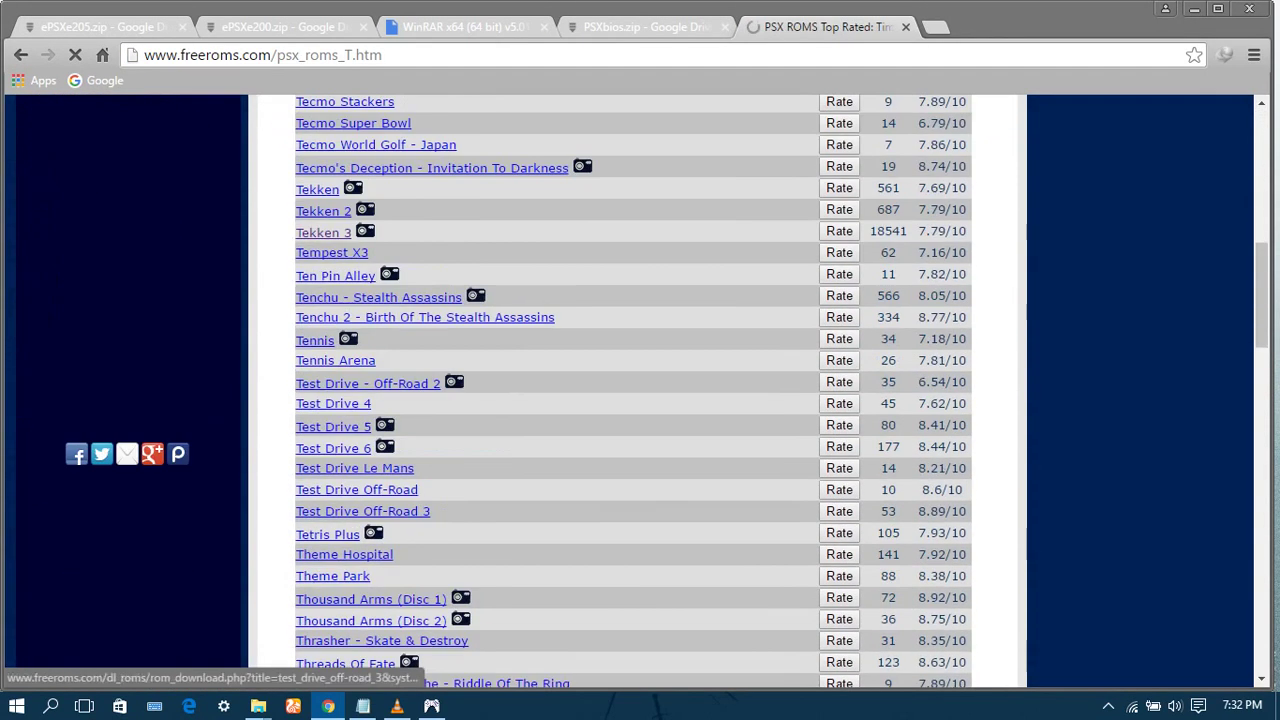
click(323, 233)
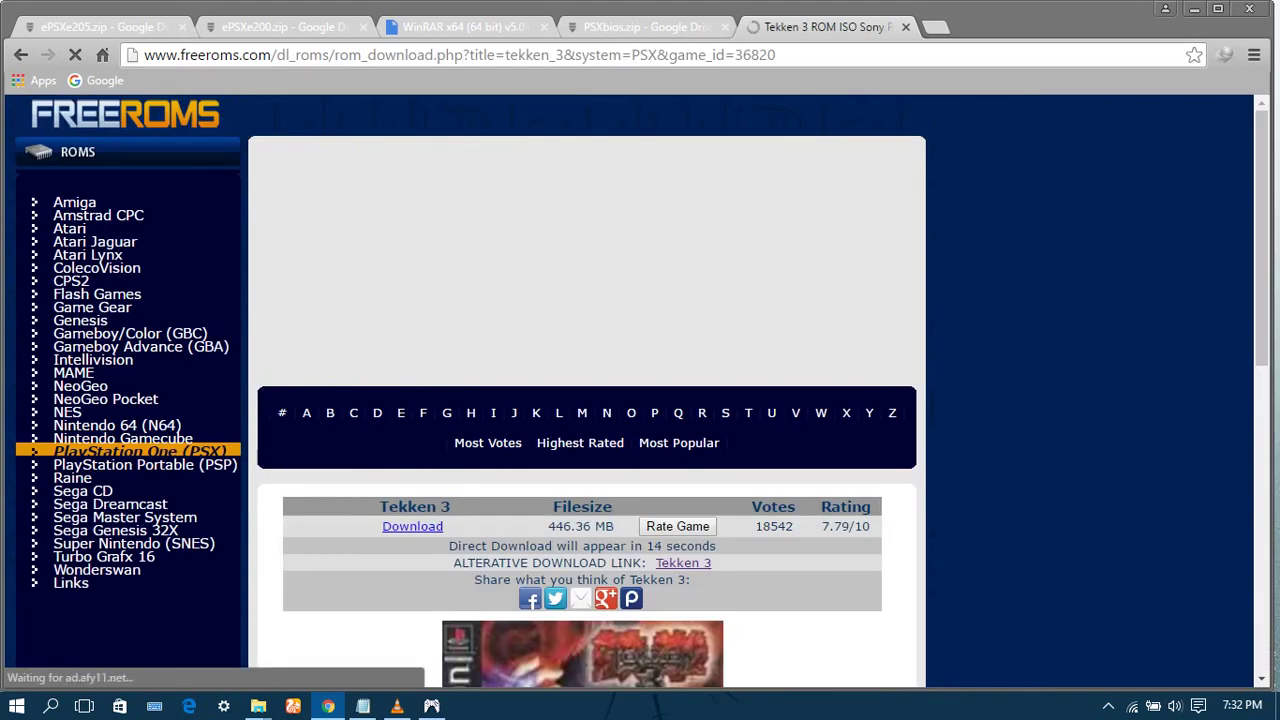
click(683, 563)
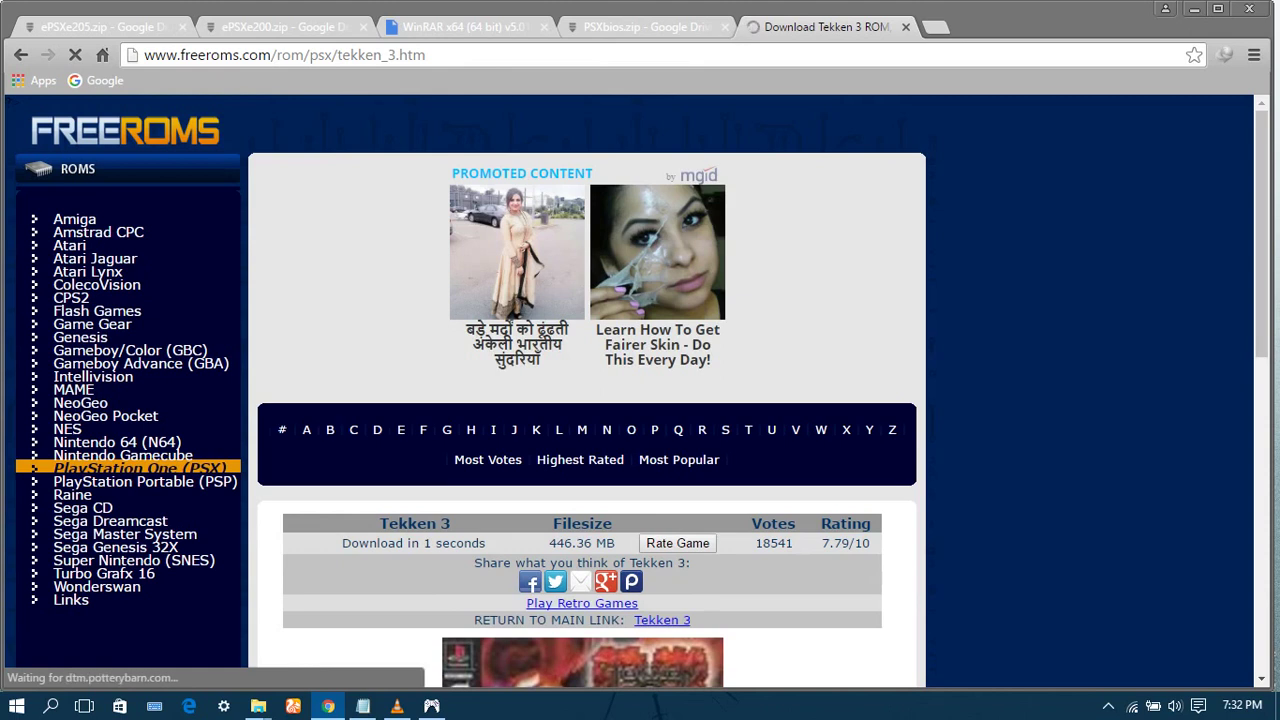
Request the direct download of tekken_3.zip and cancel the offered download
click(413, 543)
scroll(587, 543, down, 1)
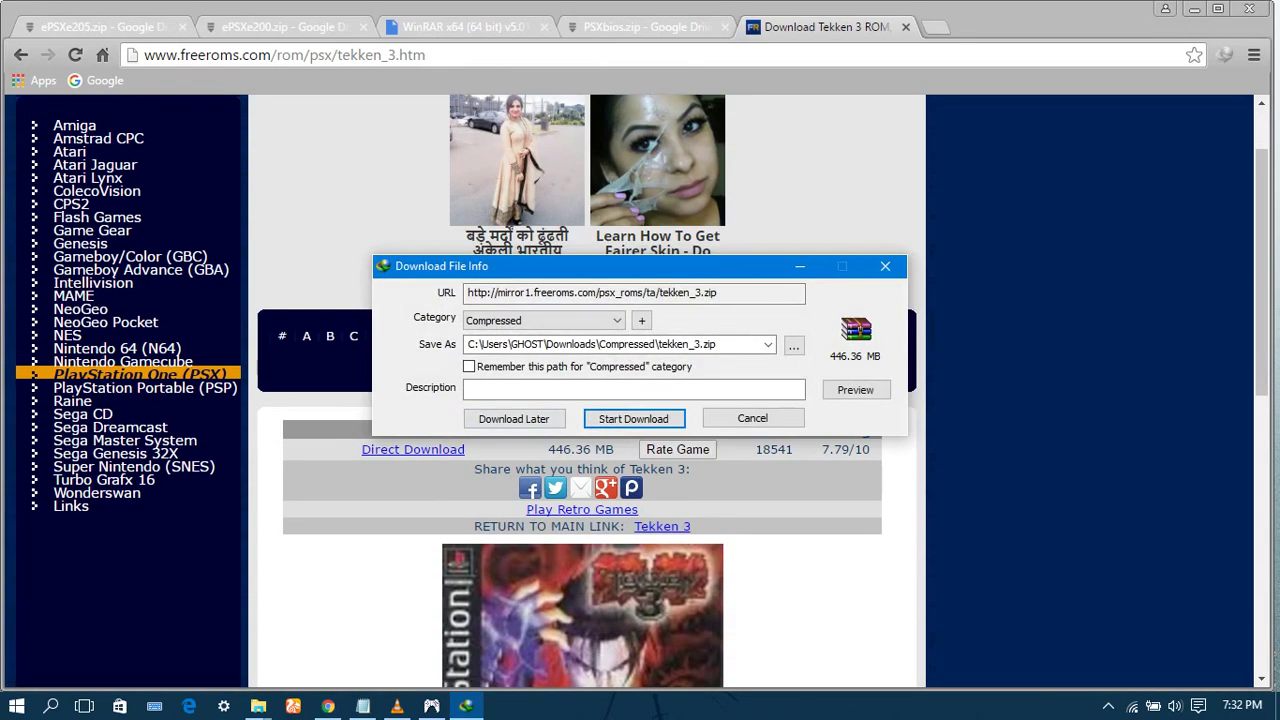
click(752, 418)
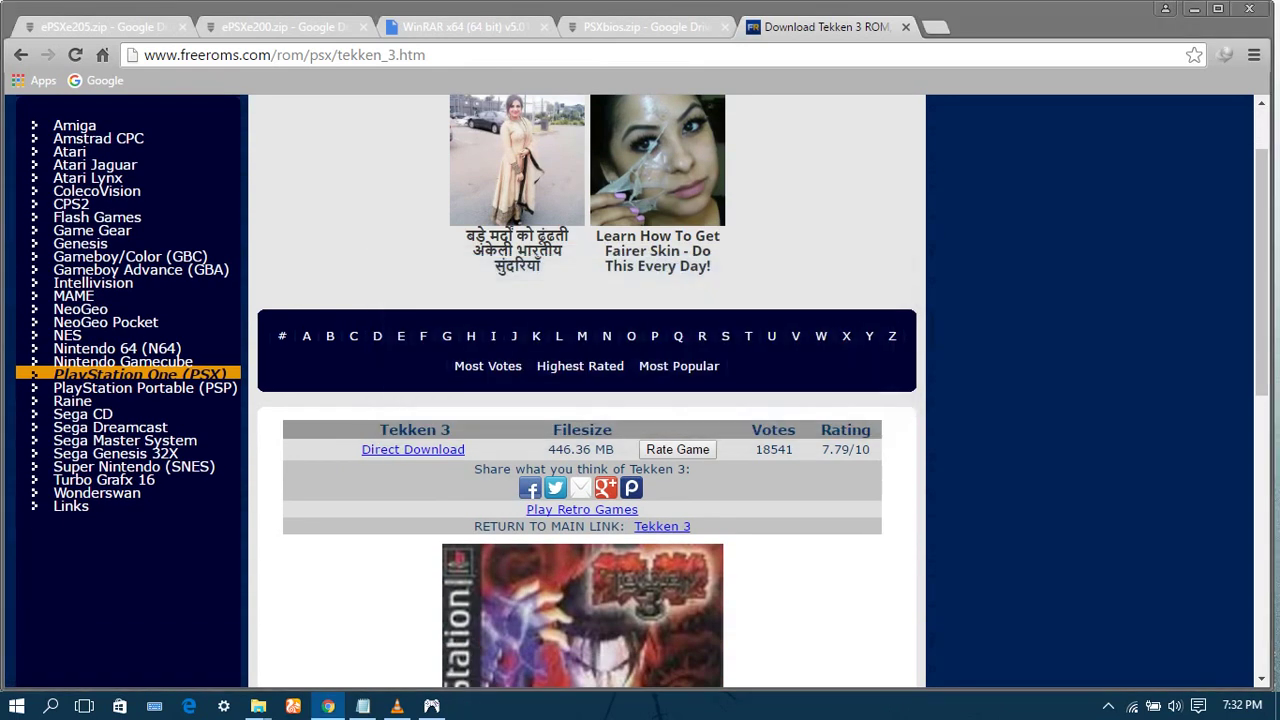
Close the FreeROMS tab, minimize Chrome and highlight the "i have already downloaded it" line in the notes
click(905, 27)
click(1194, 8)
scroll(370, 230, down, 1)
click(34, 216)
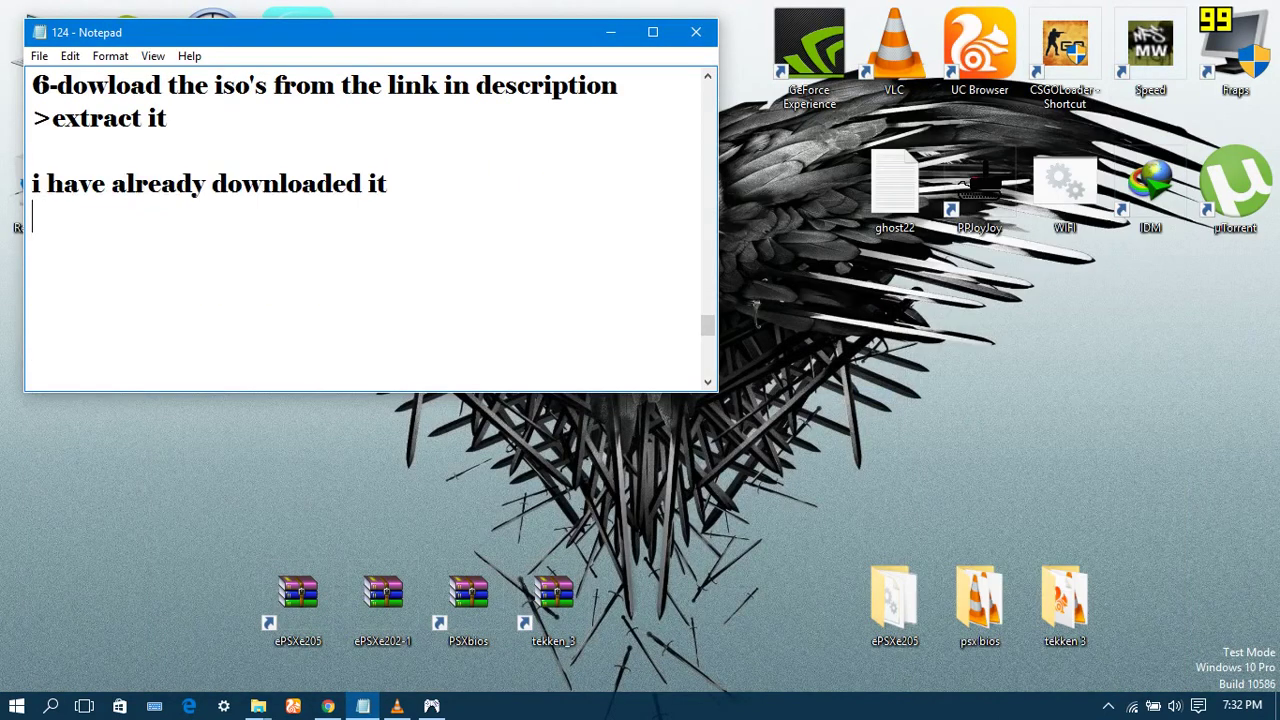
drag(44, 183, 388, 183)
scroll(370, 230, down, 3)
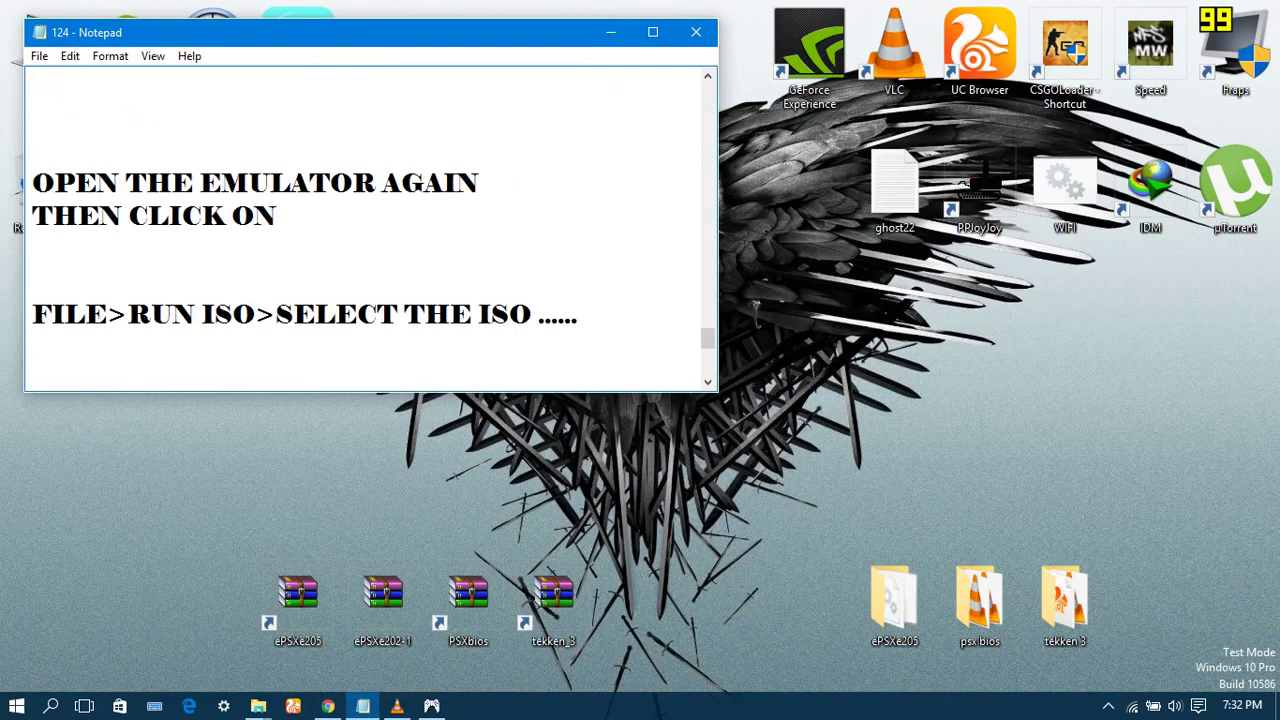
Add the line "EXTRACT THE ZIP FILE" to the notes below "i have already downloaded it"
scroll(370, 230, up, 6)
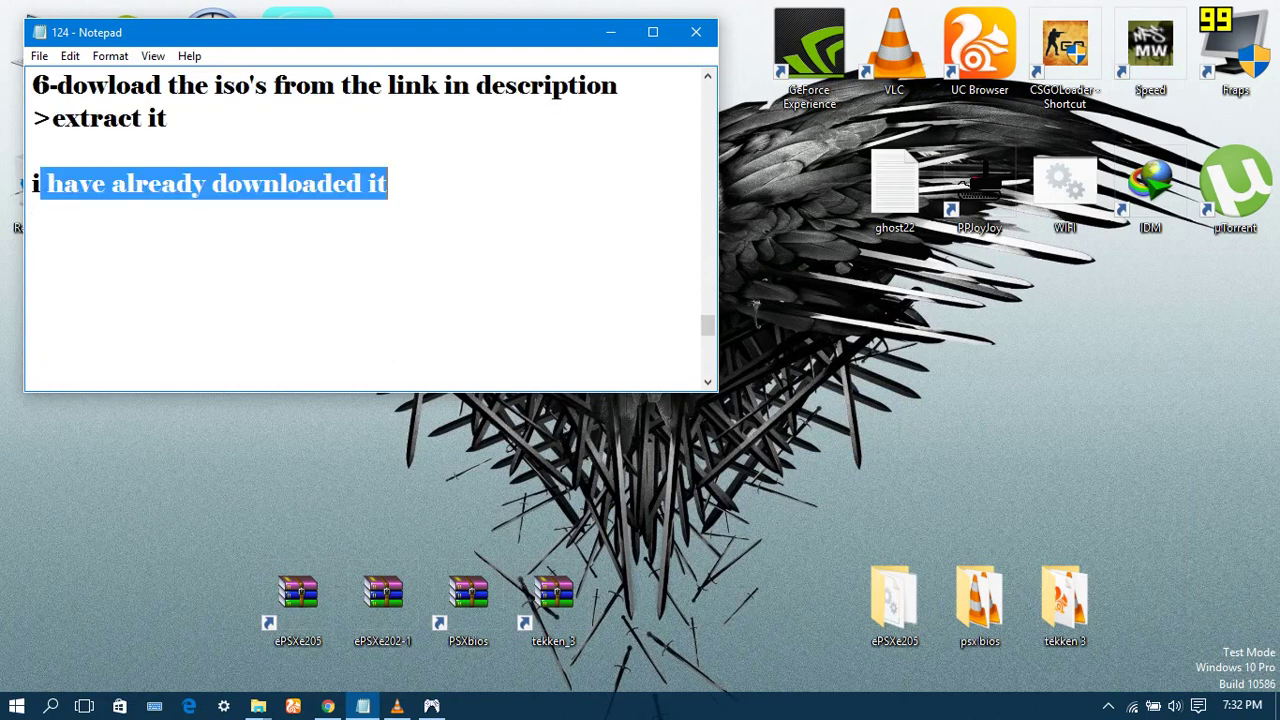
click(34, 315)
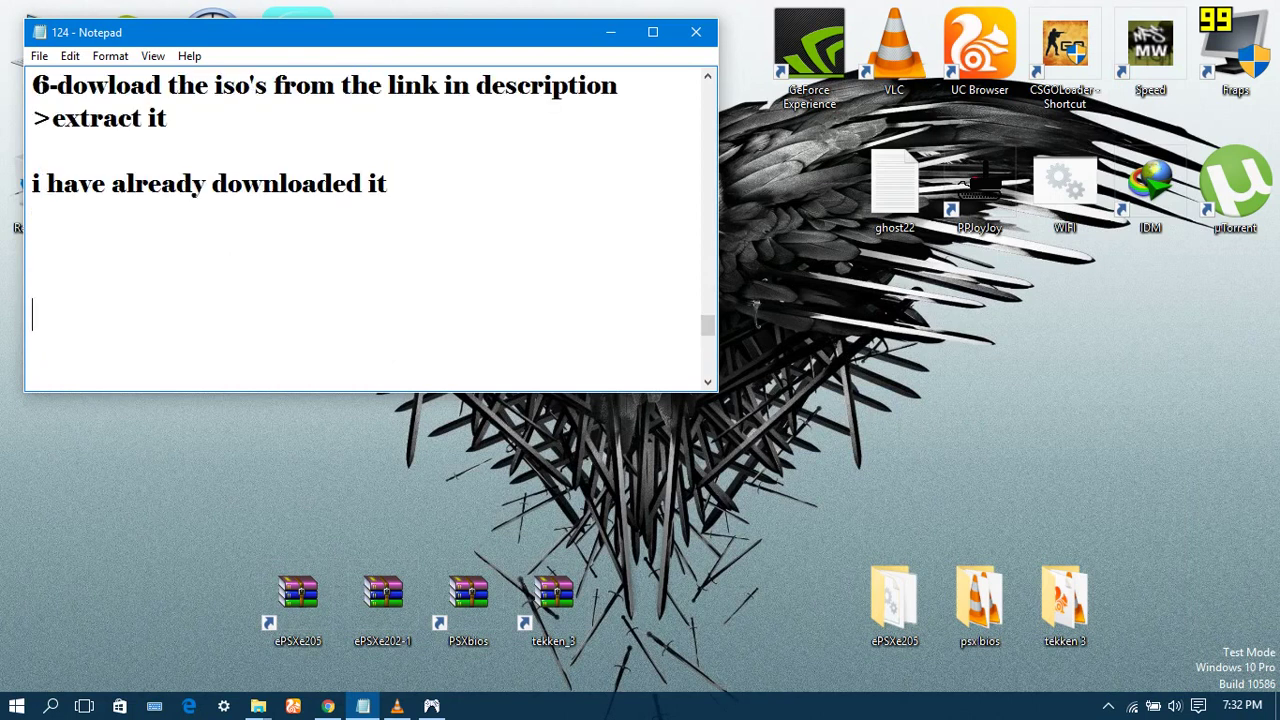
text(EXTRA)
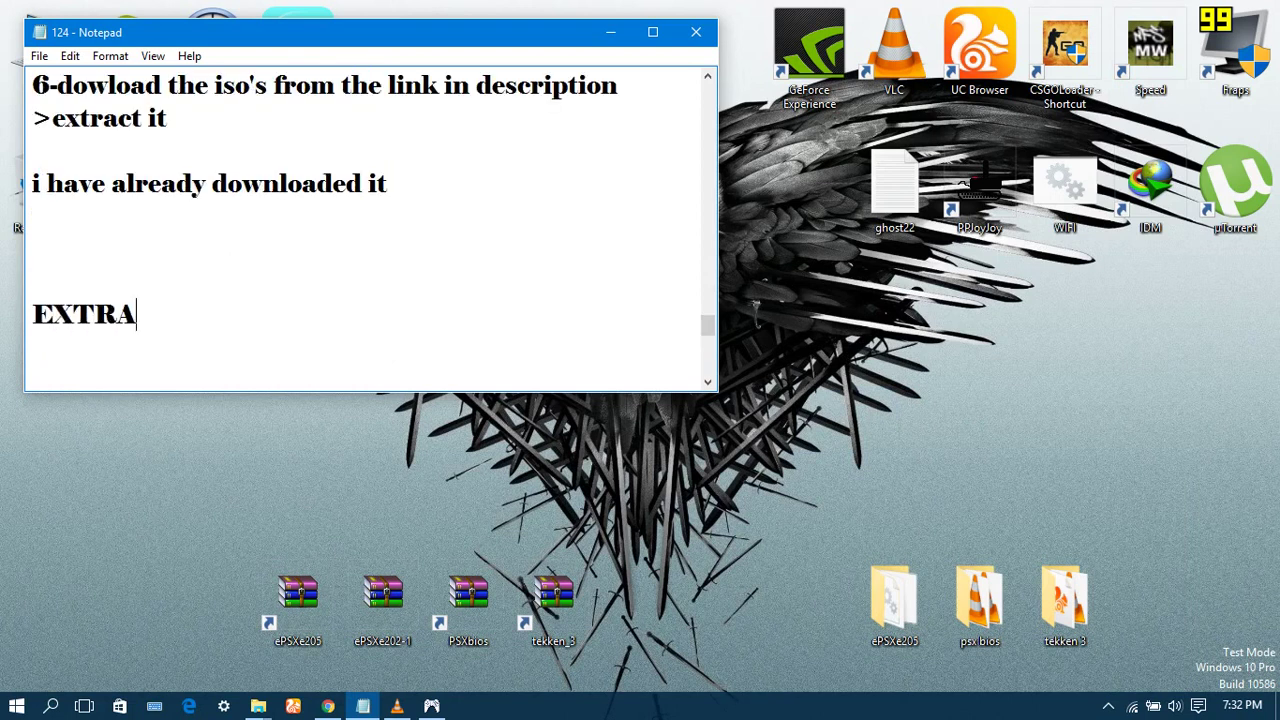
text(CT THE )
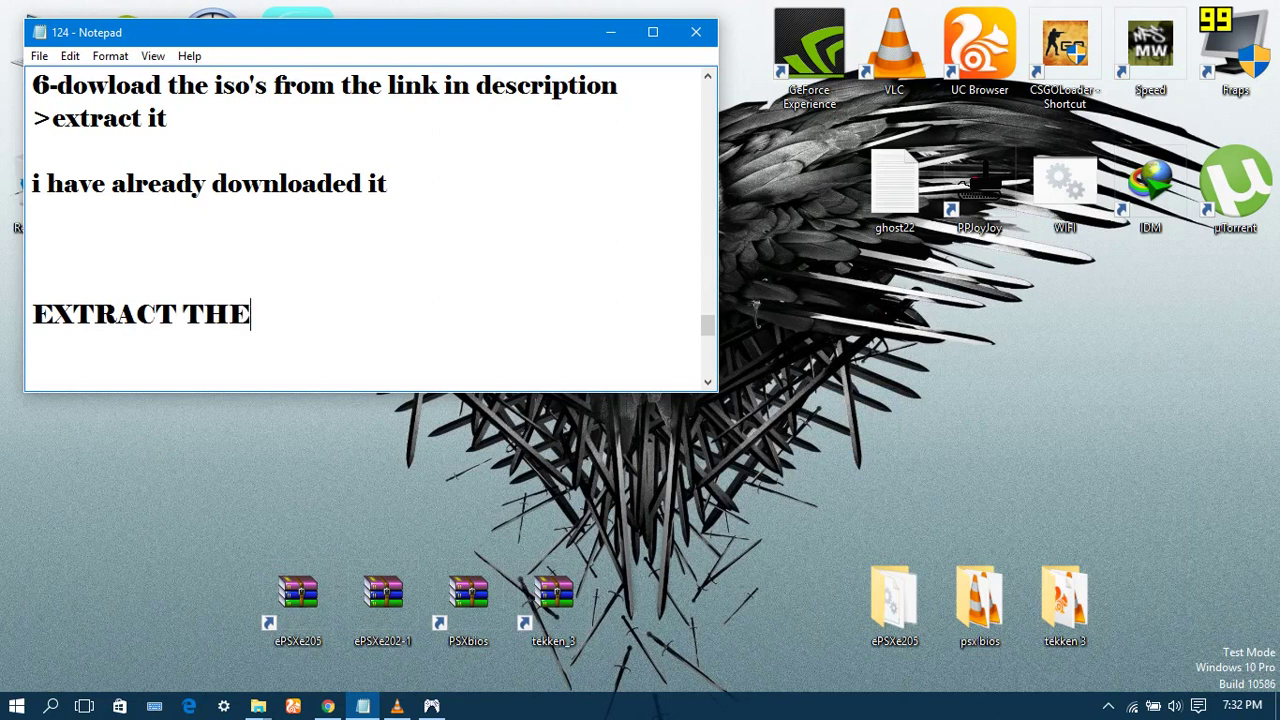
text(ZIP FILE)
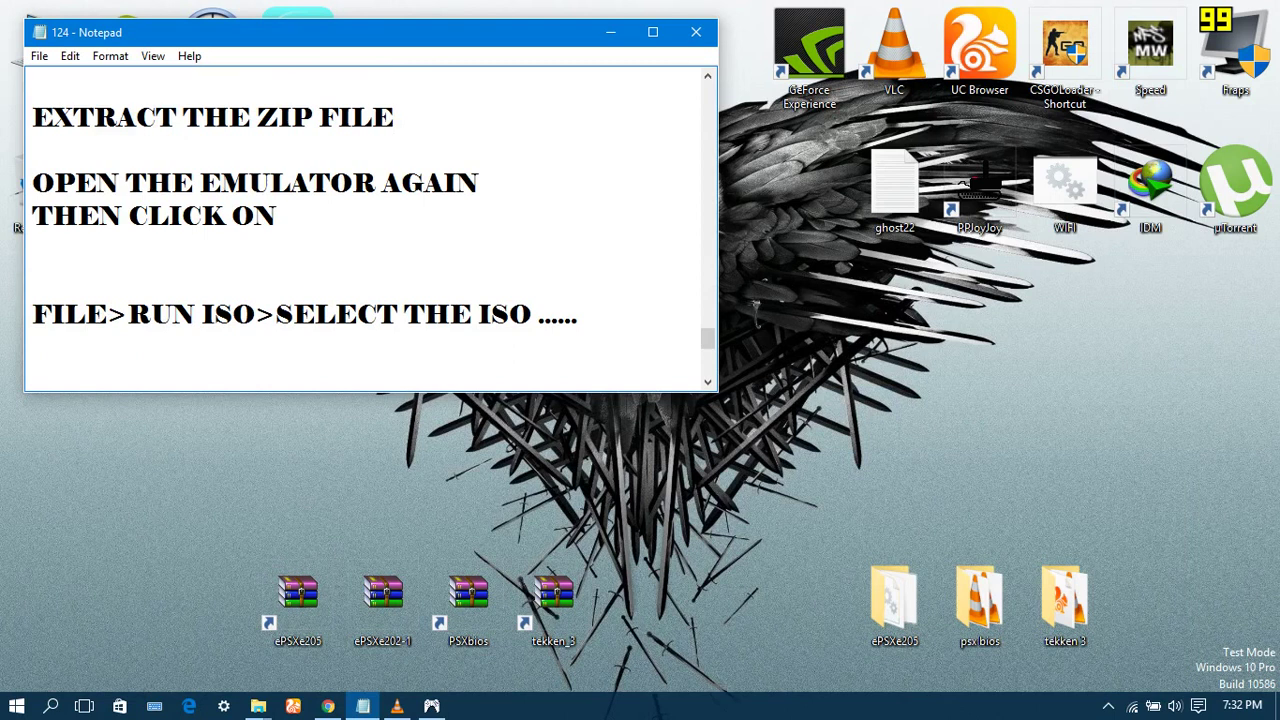
Highlight the notes' instruction "OPEN THE EMULATOR AGAIN THEN CLICK ON" for reading
key(Down)
key(Down)
key(shift+Right)
key(shift+Right)
key(shift+Right)
key(shift+Right)
key(shift+Right)
key(shift+Right)
key(shift+Right)
key(shift+Right)
key(shift+Right)
key(shift+Right)
key(shift+Right)
key(shift+Right)
key(shift+Right)
key(shift+Right)
key(shift+Right)
key(shift+Right)
key(shift+Right)
key(shift+Right)
key(shift+Right)
key(shift+Right)
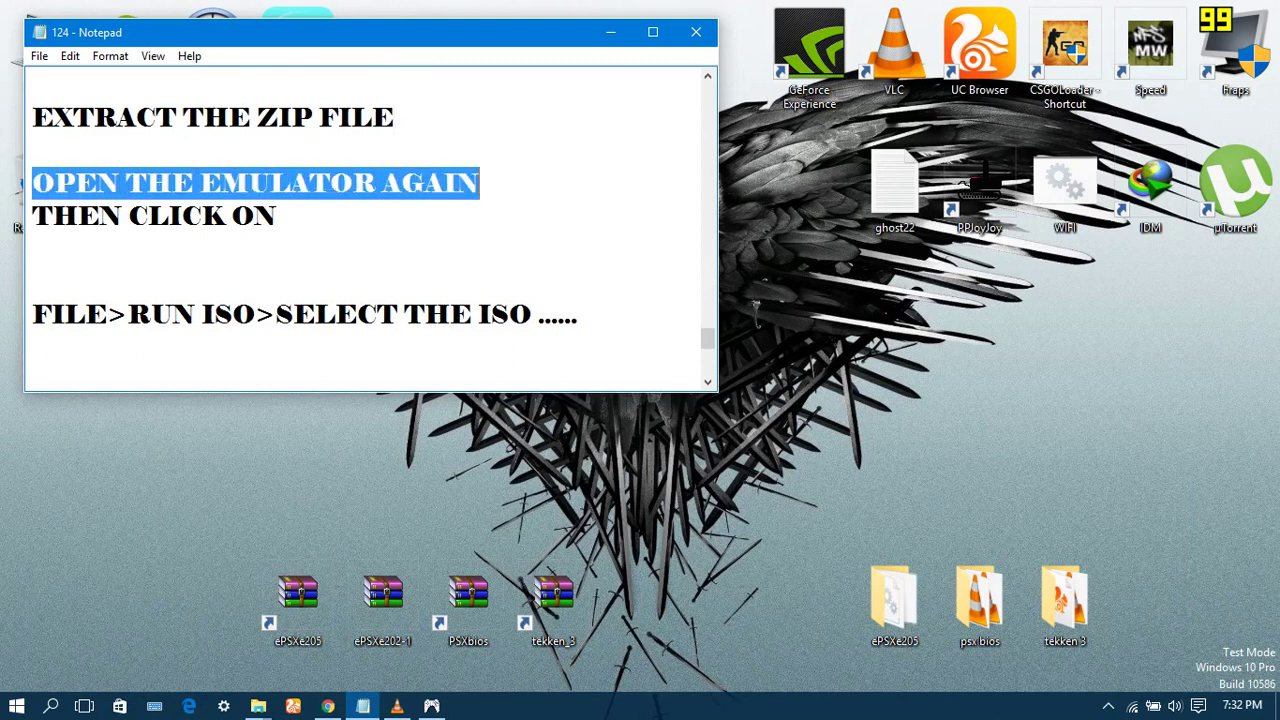
key(shift+Down)
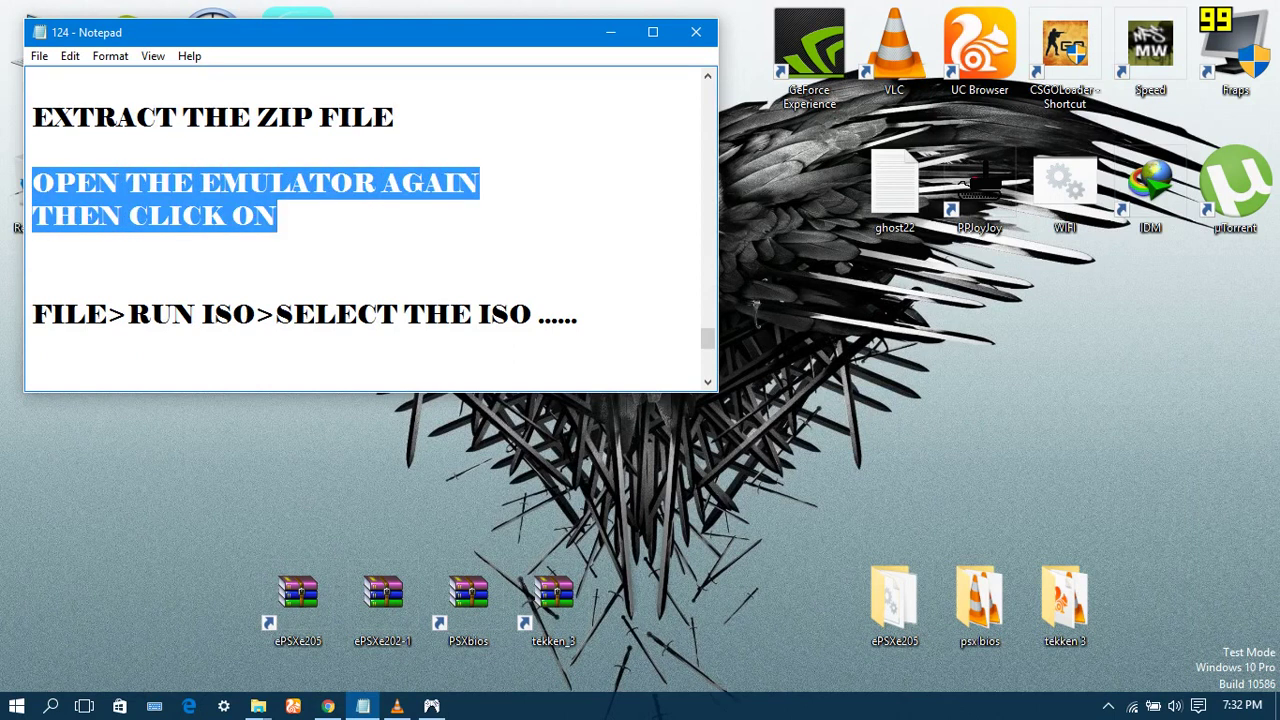
key(Down)
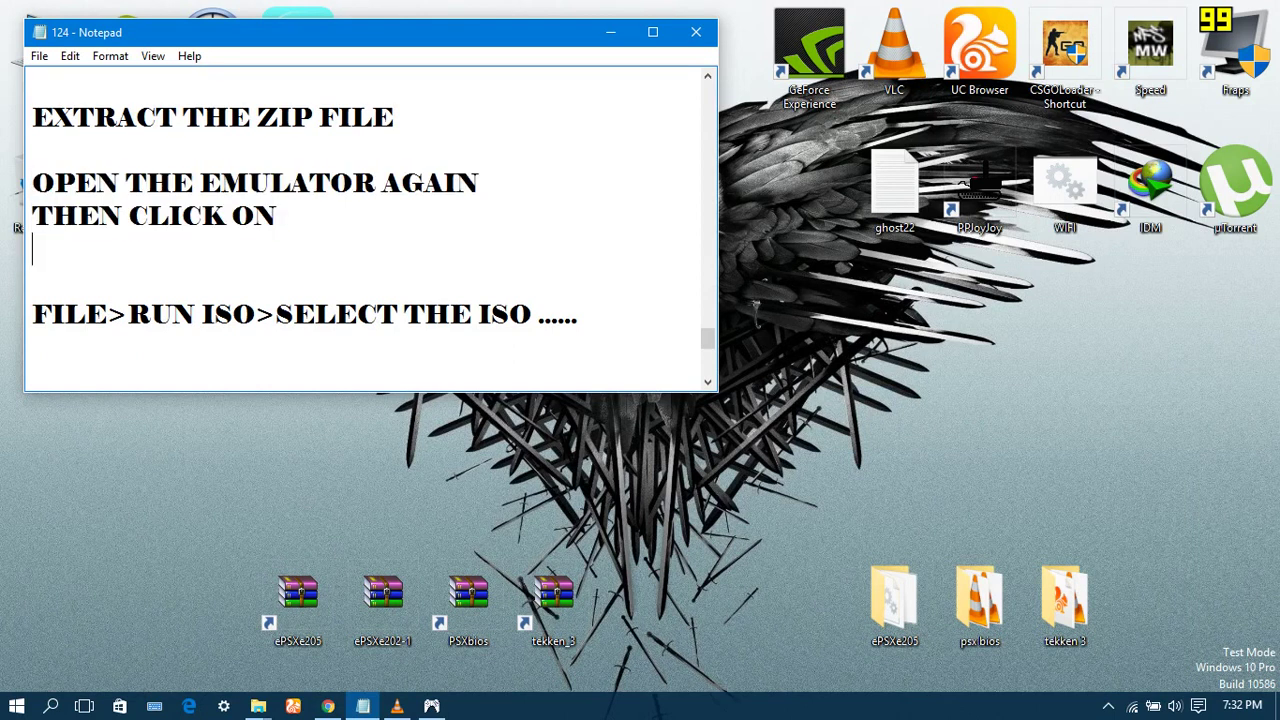
Highlight the notes' instruction "FILE>RUN ISO>SELECT THE ISO ......" and clear the highlight
key(Down)
key(Down)
key(shift+Right)
key(shift+Right)
key(shift+Right)
key(shift+Right)
key(shift+Right)
key(shift+Right)
key(shift+Right)
key(shift+Right)
key(shift+Right)
key(shift+Right)
key(shift+Right)
key(shift+Right)
key(shift+Right)
key(shift+Right)
key(shift+Right)
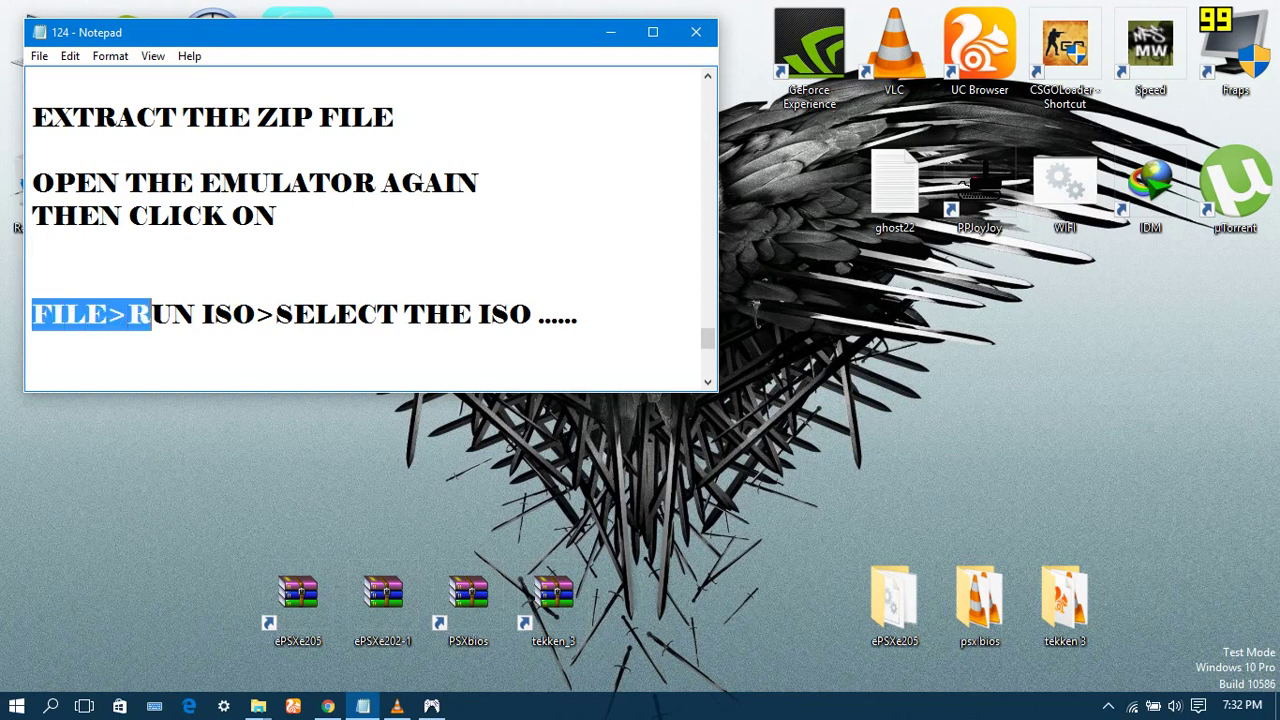
key(shift+Right)
key(shift+Right)
key(shift+Right)
key(shift+Right)
key(shift+Right)
key(shift+Right)
key(shift+Right)
key(shift+Right)
key(shift+Right)
key(shift+Right)
key(shift+Right)
key(shift+Right)
key(shift+Right)
key(shift+Right)
key(shift+Right)
key(shift+Right)
key(shift+Right)
key(shift+Right)
key(shift+Right)
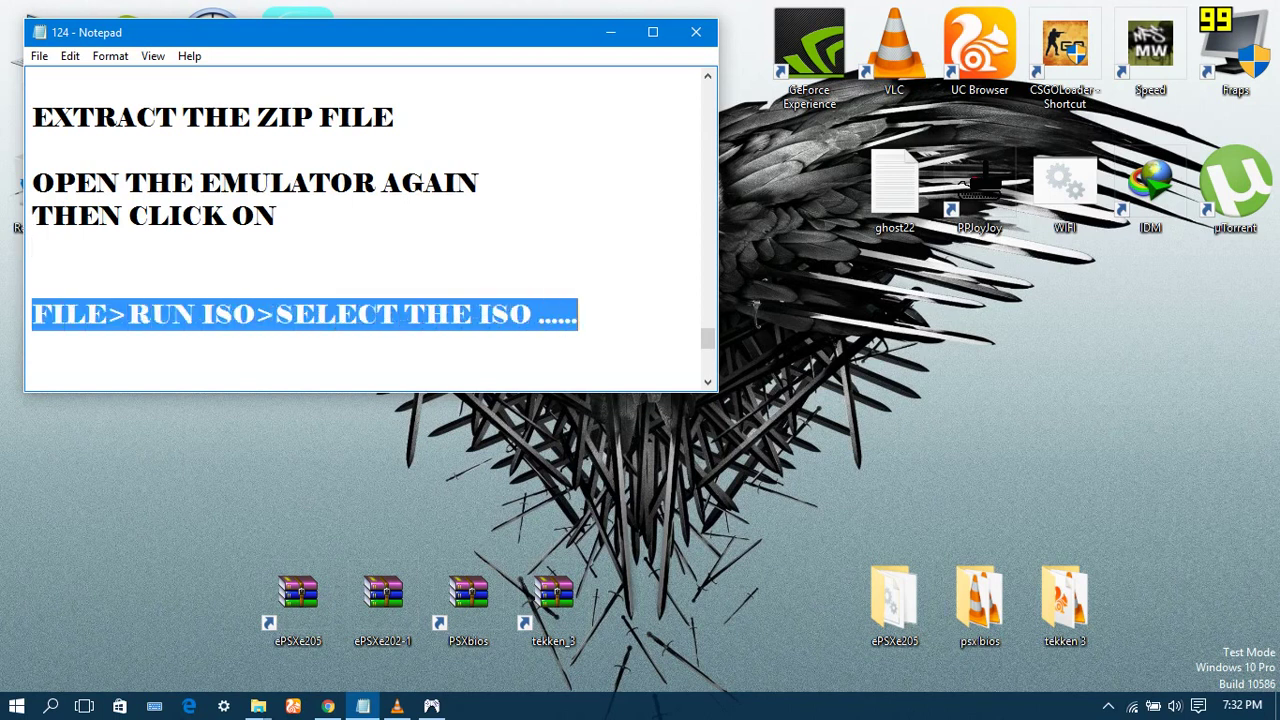
click(34, 347)
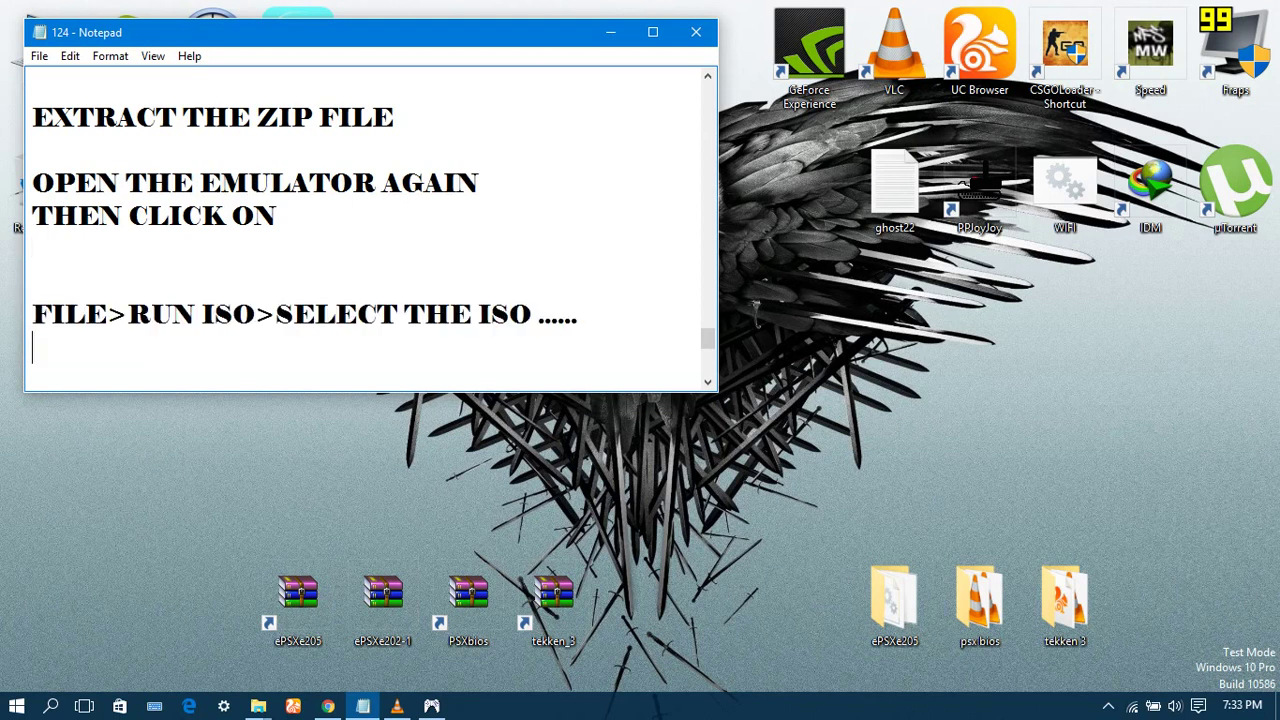
Switch to ePSXe and bring up the Run ISO file selection dialog
click(432, 706)
click(303, 96)
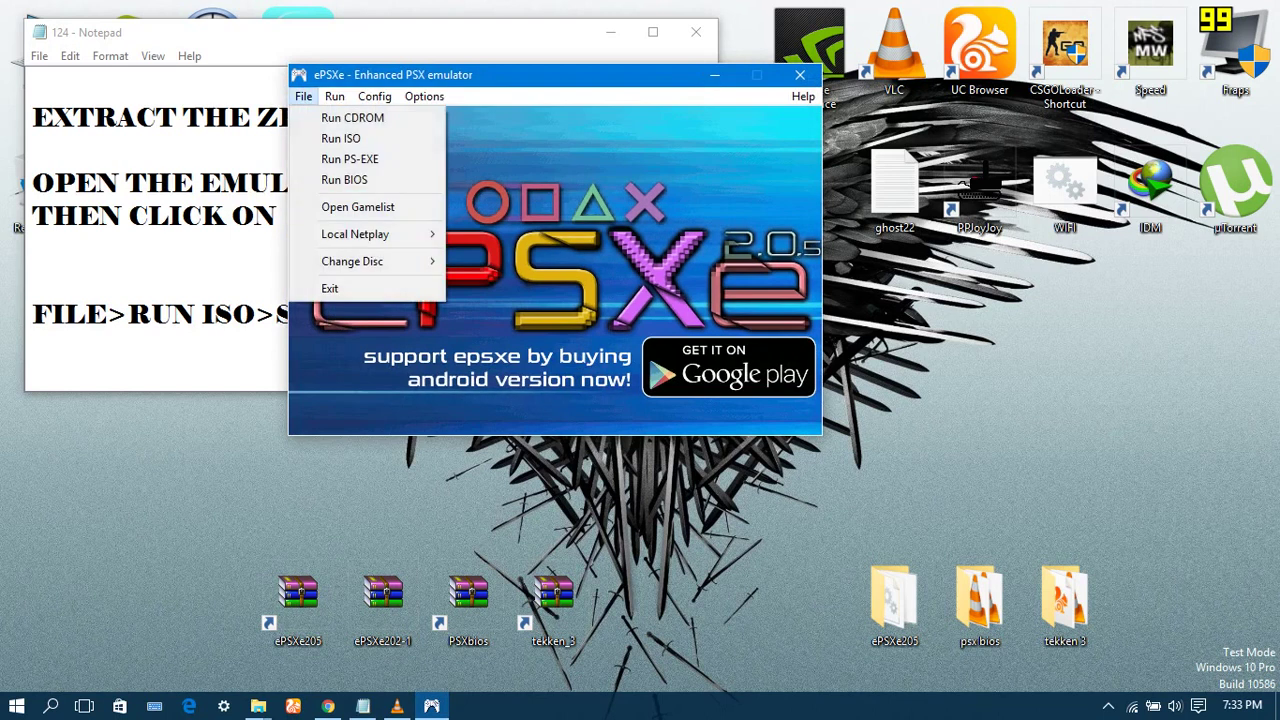
click(340, 138)
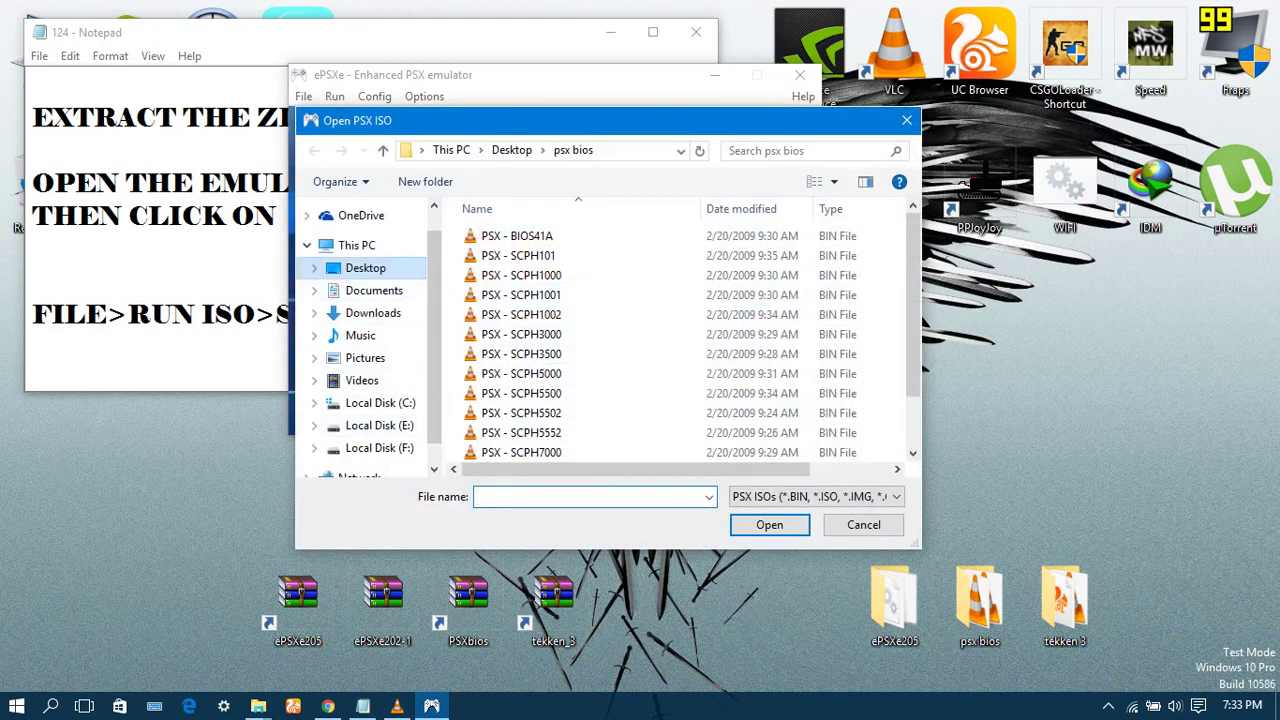
Move the Open PSX ISO dialog aside, check the remaining instructions in the notes and minimize Notepad
drag(452, 120, 558, 107)
click(200, 349)
key(alt+Tab)
scroll(370, 230, down, 1)
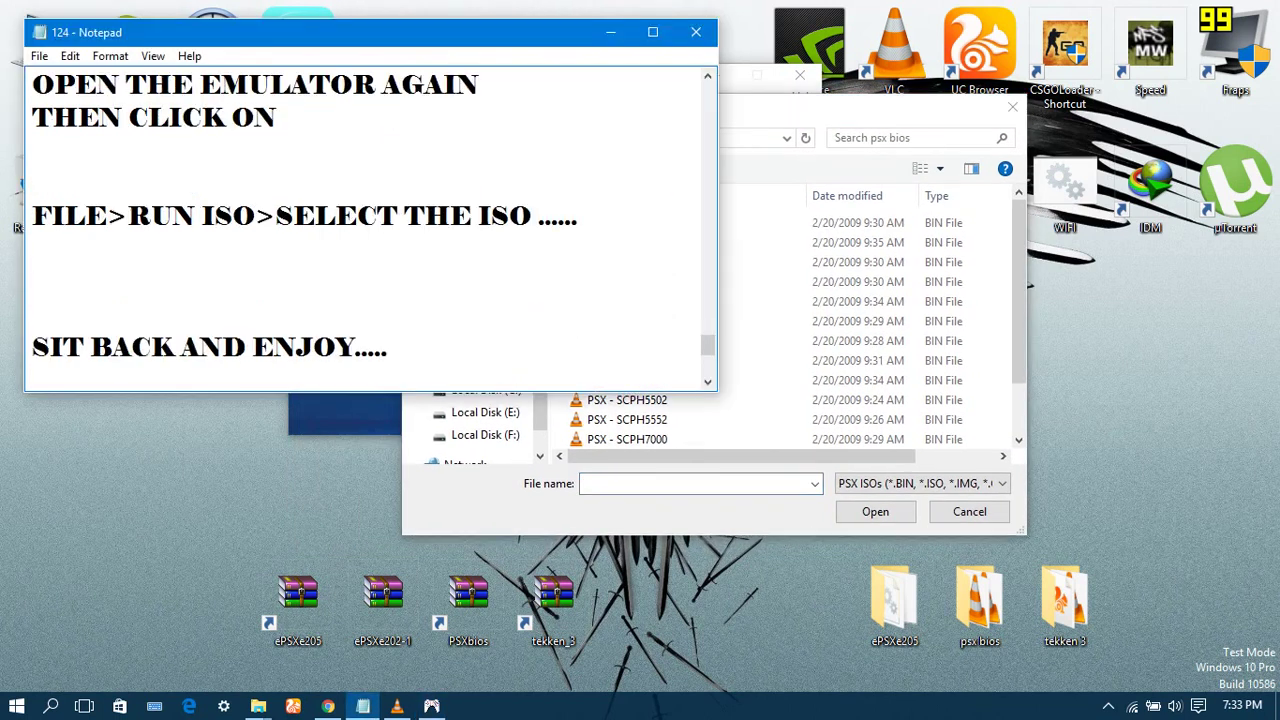
scroll(370, 230, up, 1)
click(610, 32)
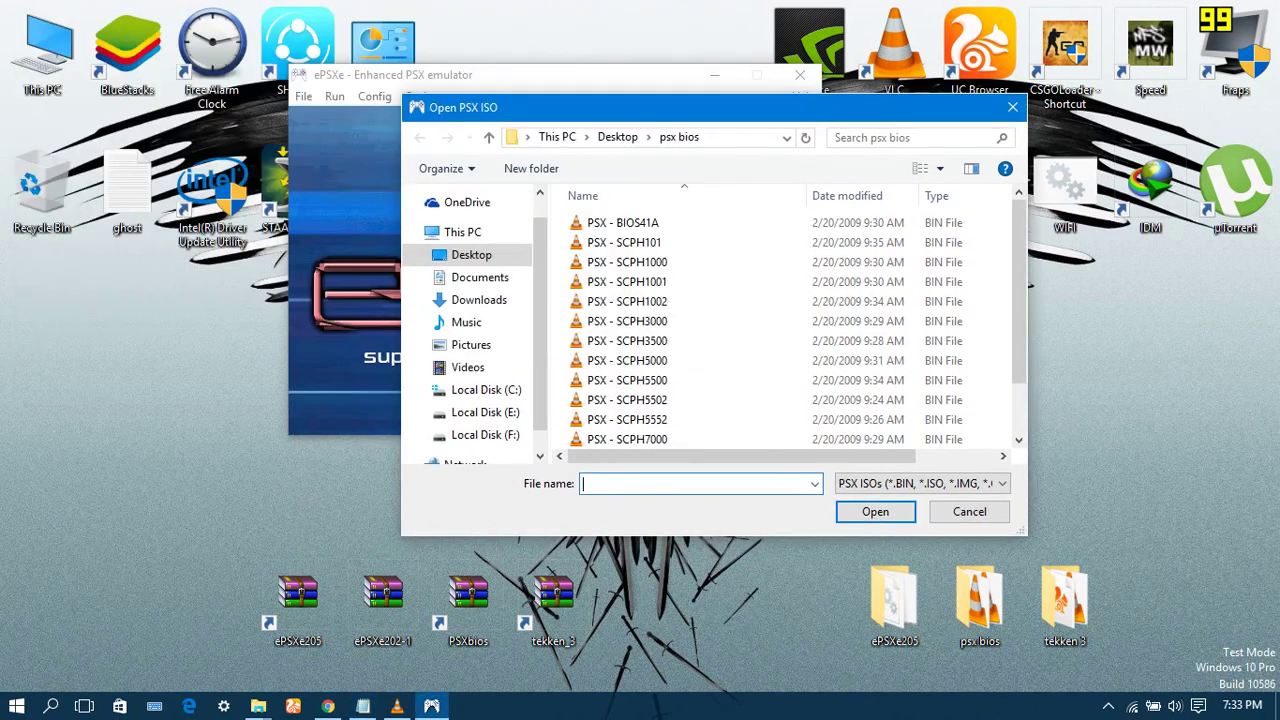
Run the tekken_3 BIN file from the tekken 3 folder on the Desktop
click(472, 255)
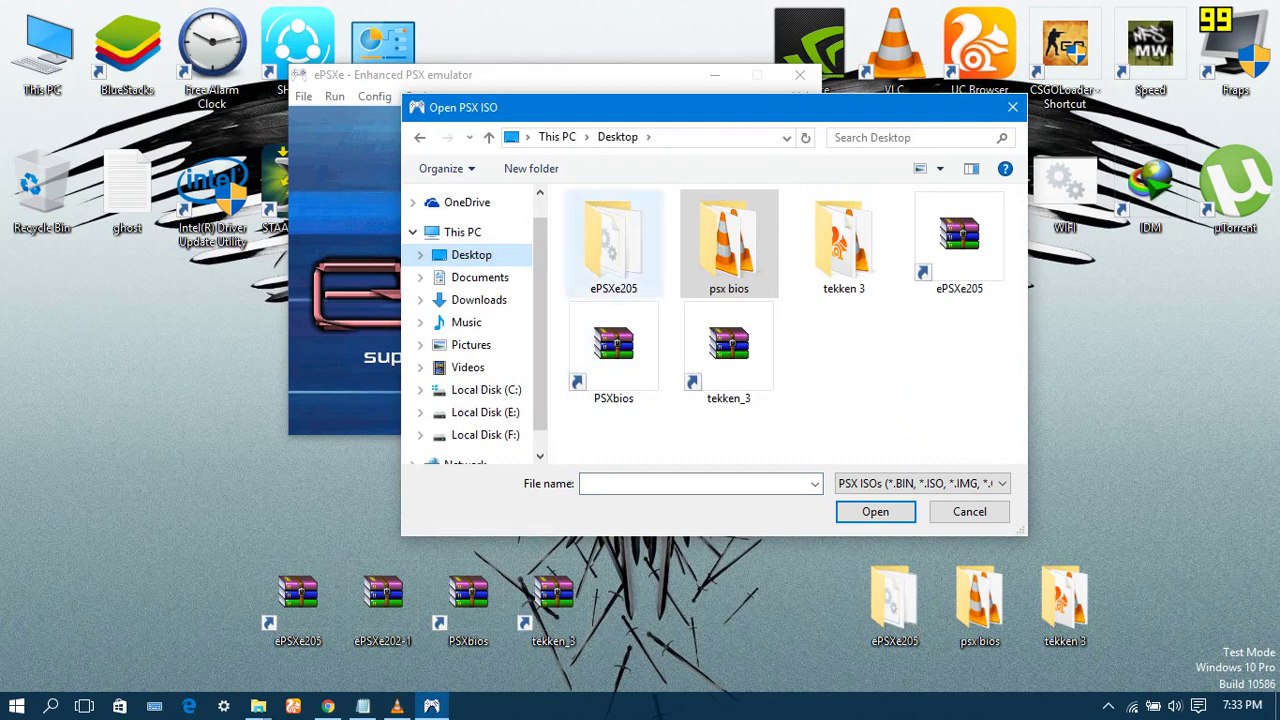
double_click(844, 243)
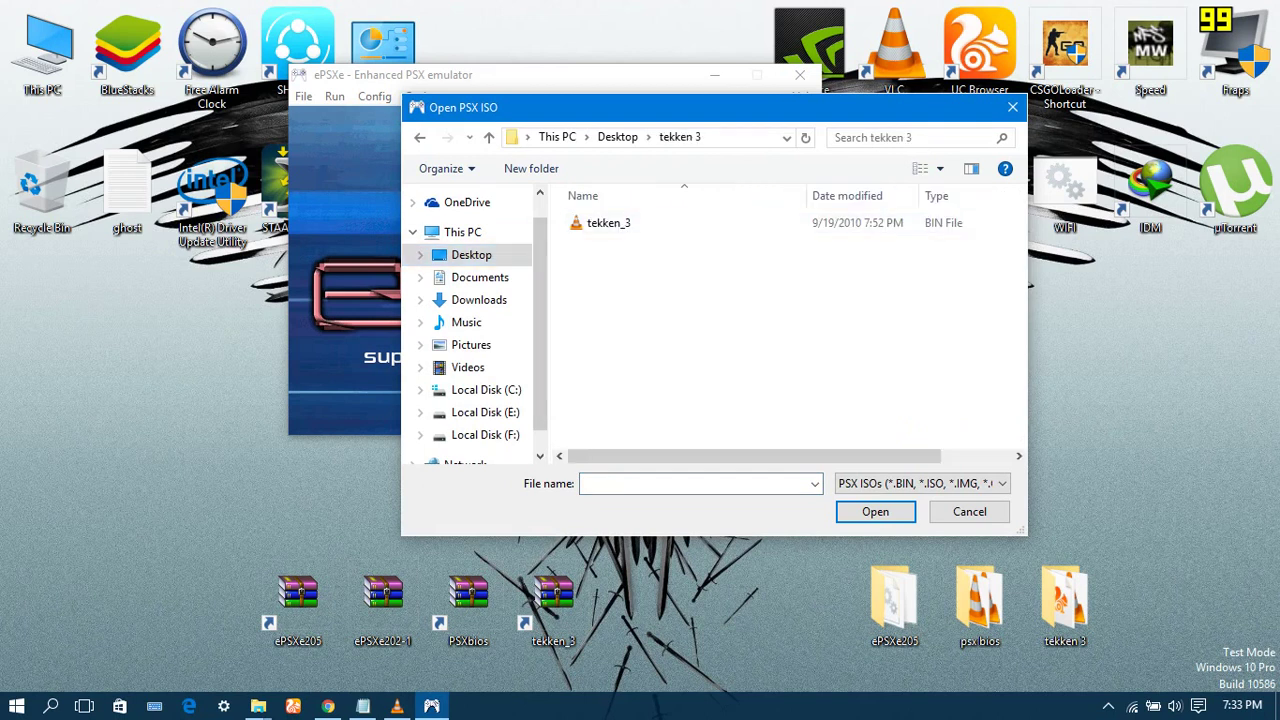
click(610, 223)
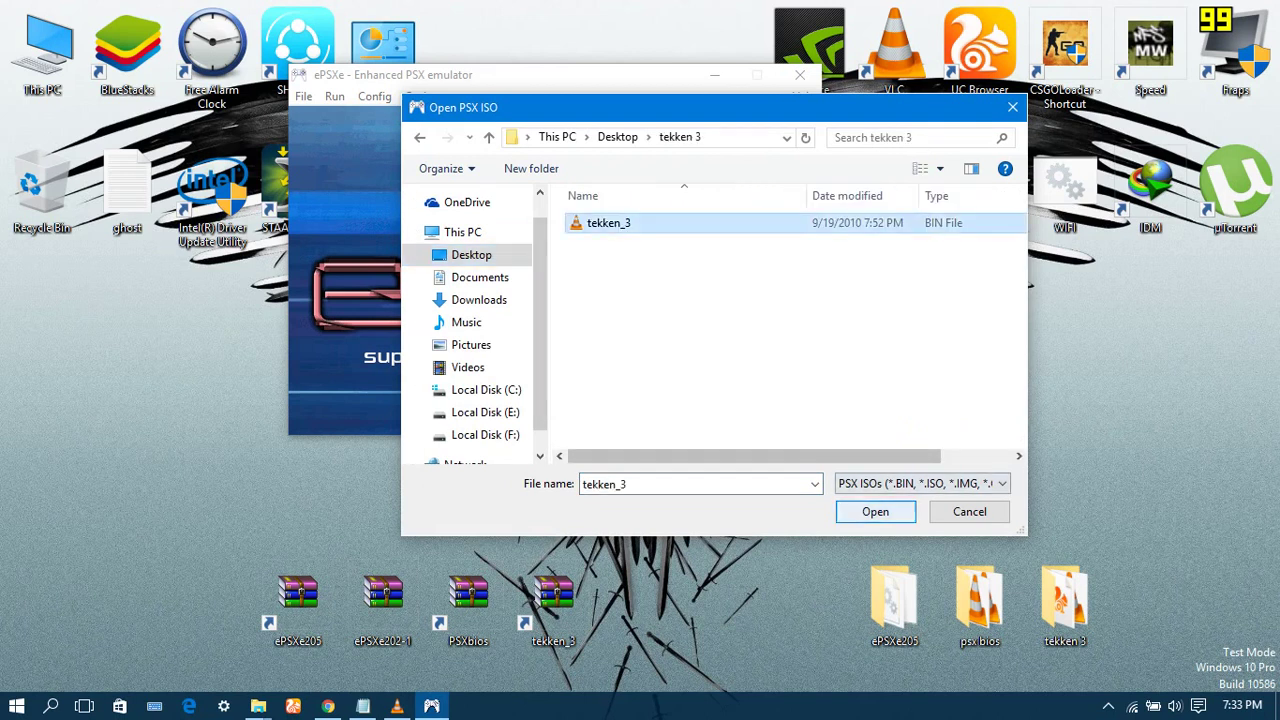
click(875, 511)
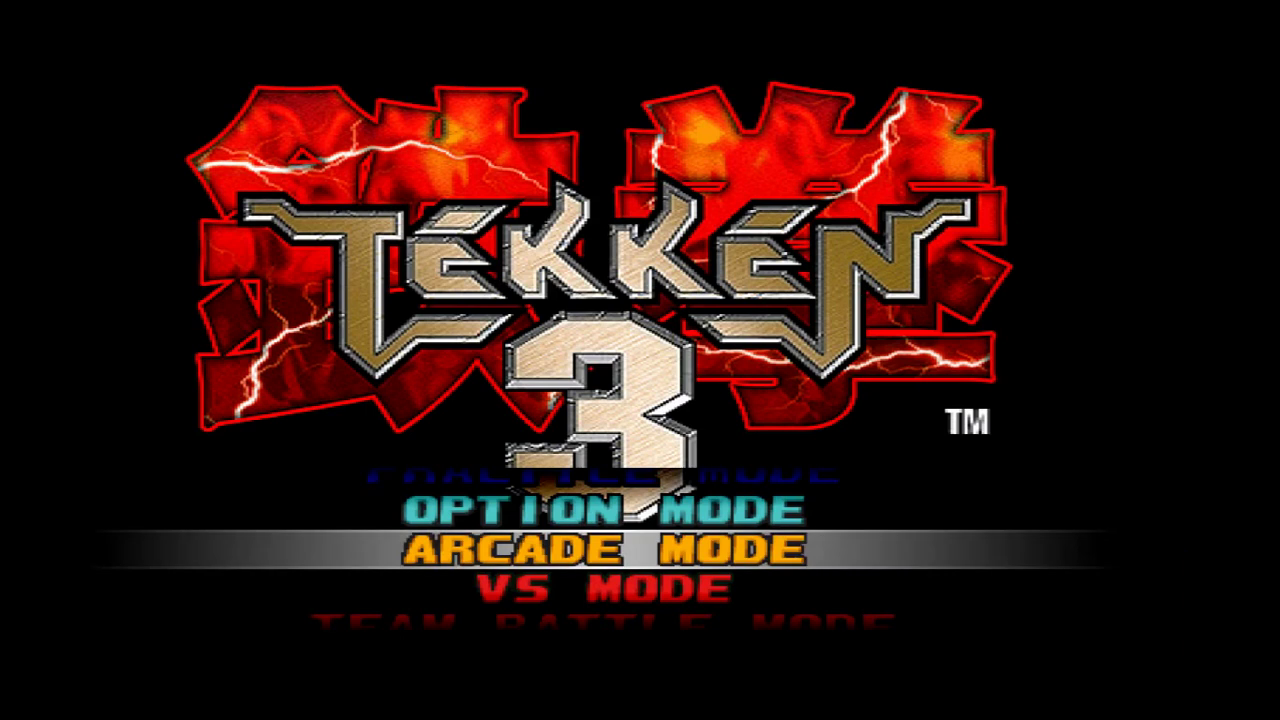
Try moving through the Tekken 3 mode selection and leave the game to return to the emulator window
key(Down)
key(Up)
key(Up)
key(Up)
key(Up)
key(Up)
key(Up)
key(Up)
key(Up)
key(Up)
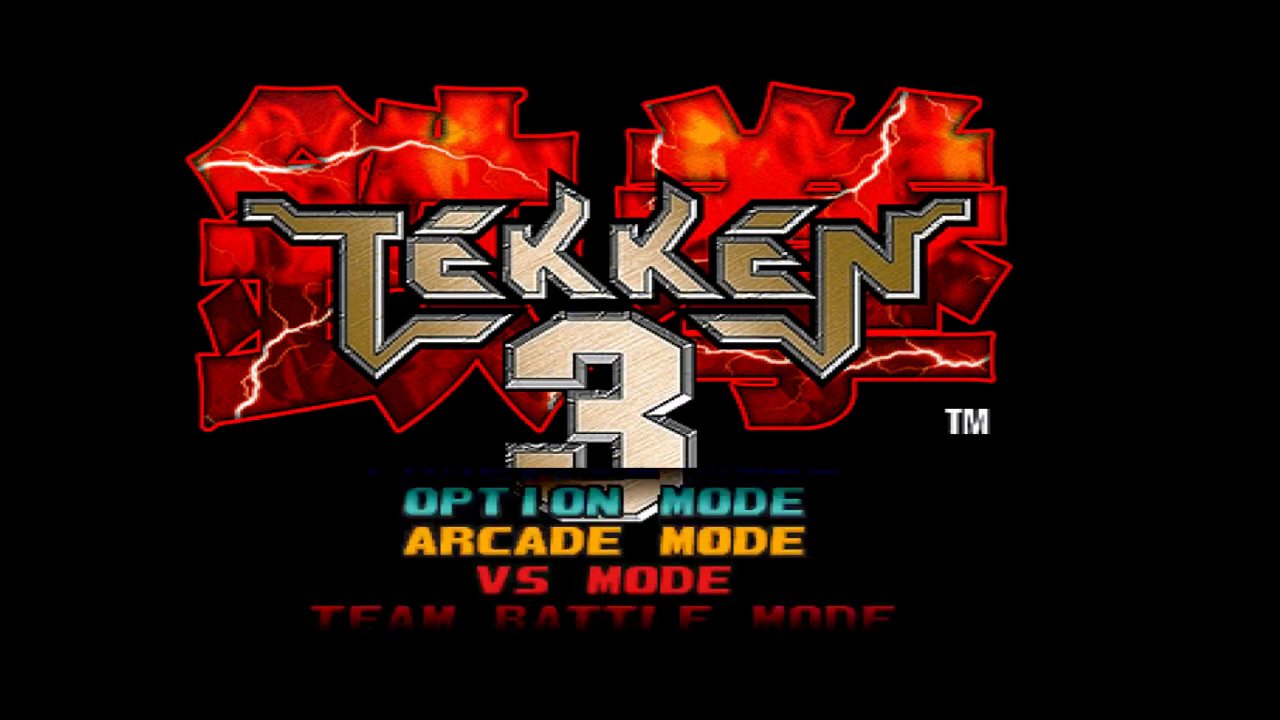
key(Escape)
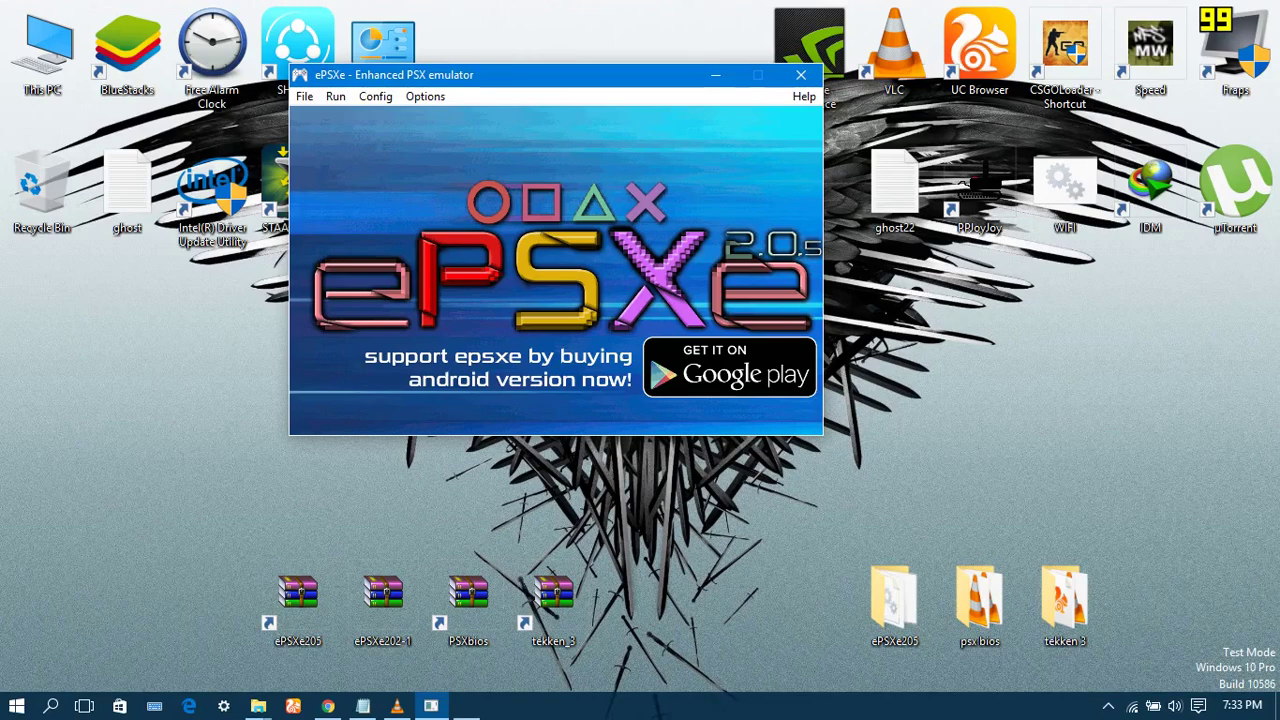
Switch to Notepad and highlight the closing notes starting at "SIT BACK AND ENJOY"
click(363, 706)
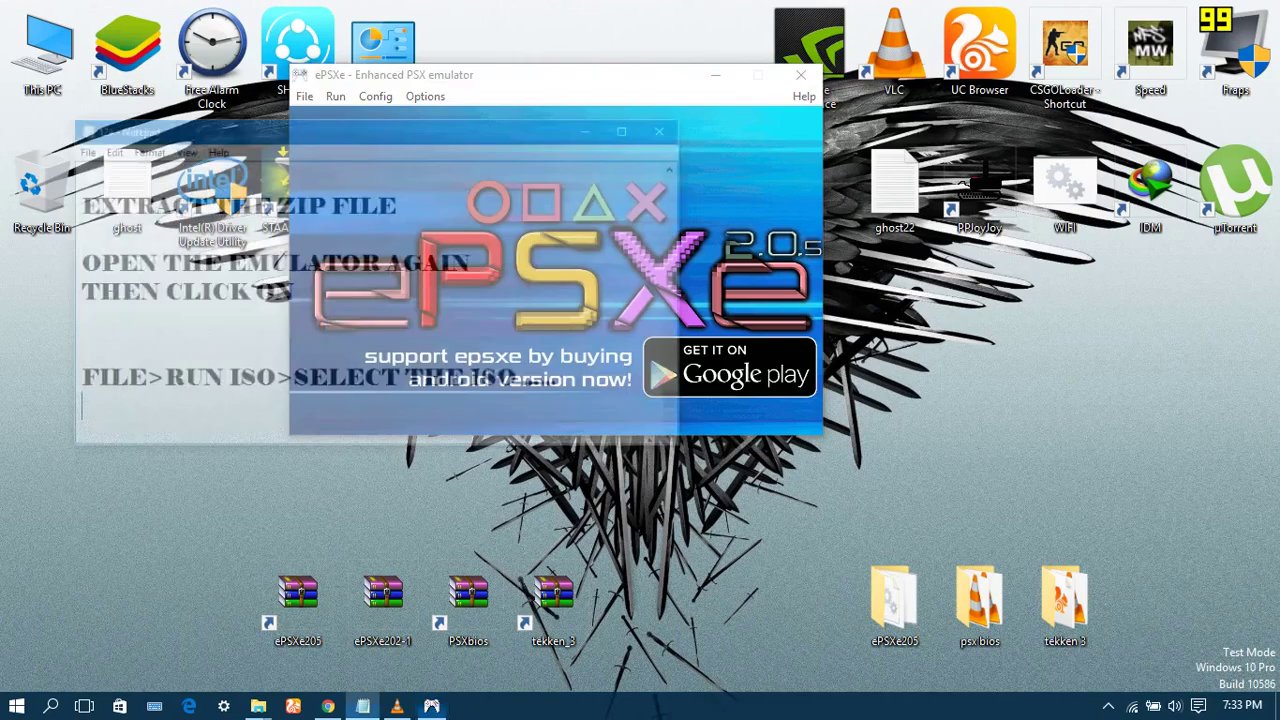
scroll(370, 230, down, 2)
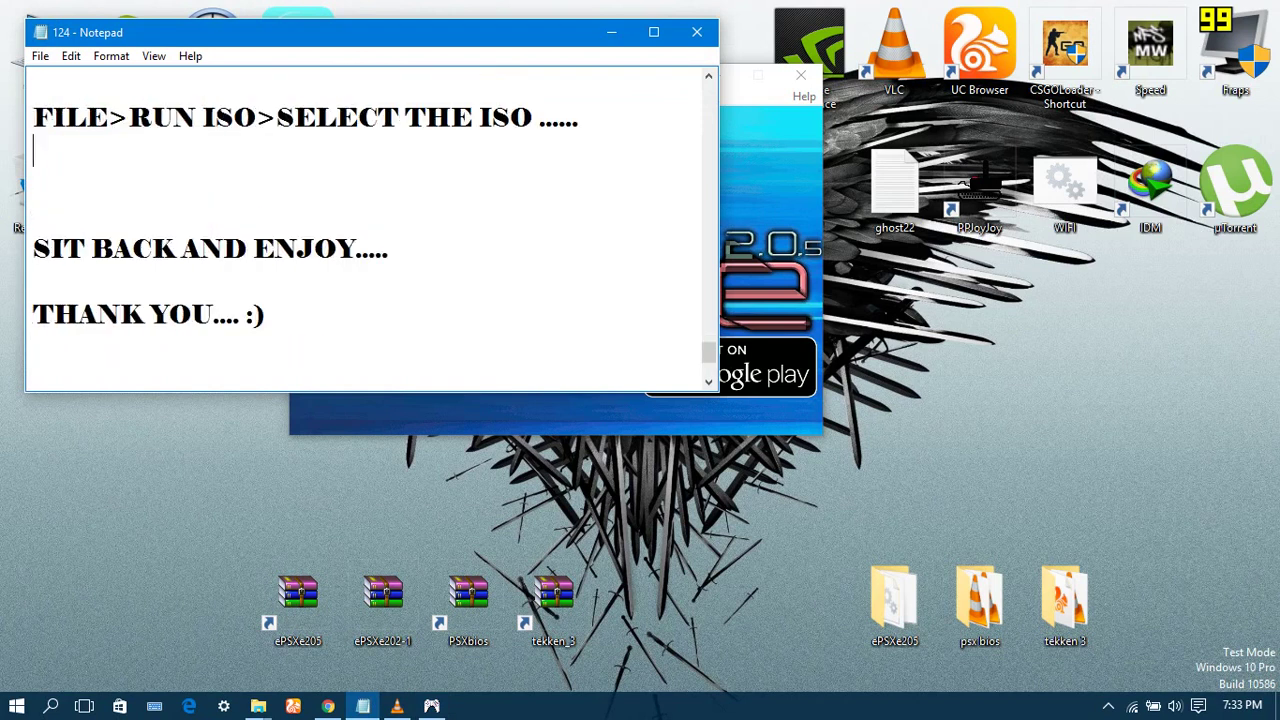
drag(50, 248, 390, 402)
Add the lines "SEE IT WORKS" and "IT WON'T TAKE A MOMENT" below the thank-you message
click(34, 348)
text(SE)
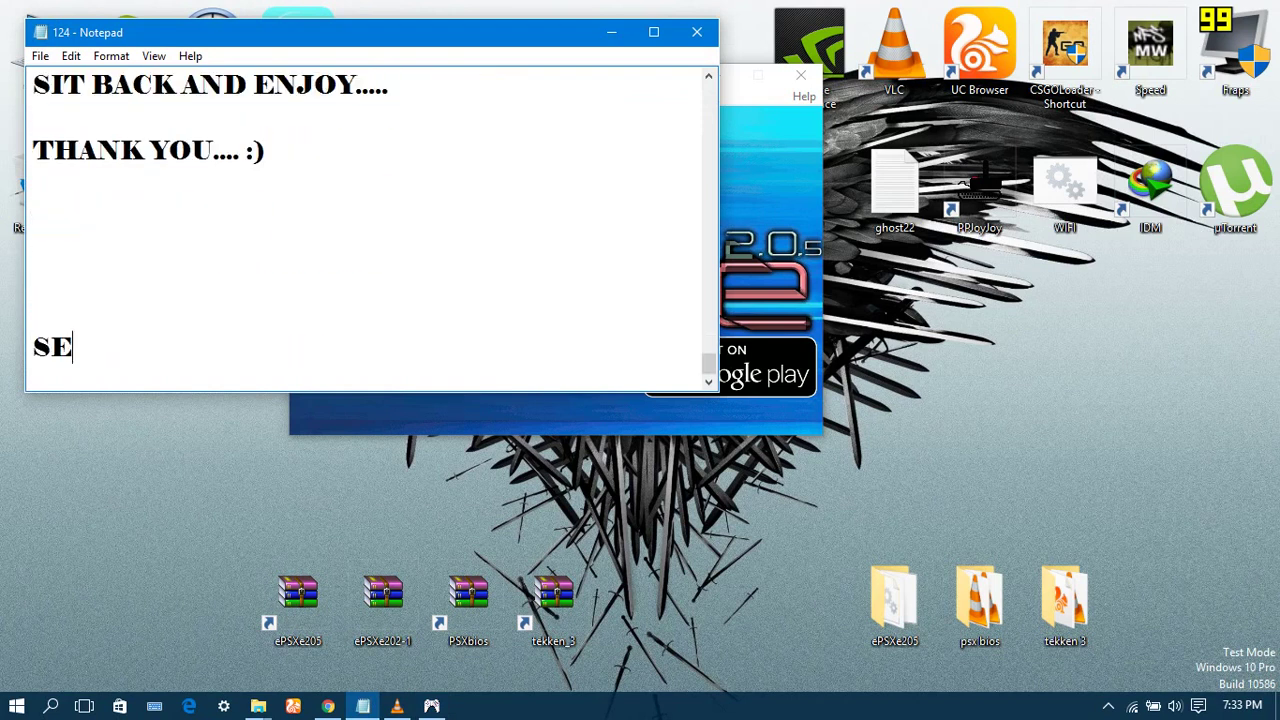
text(E IT WORKS)
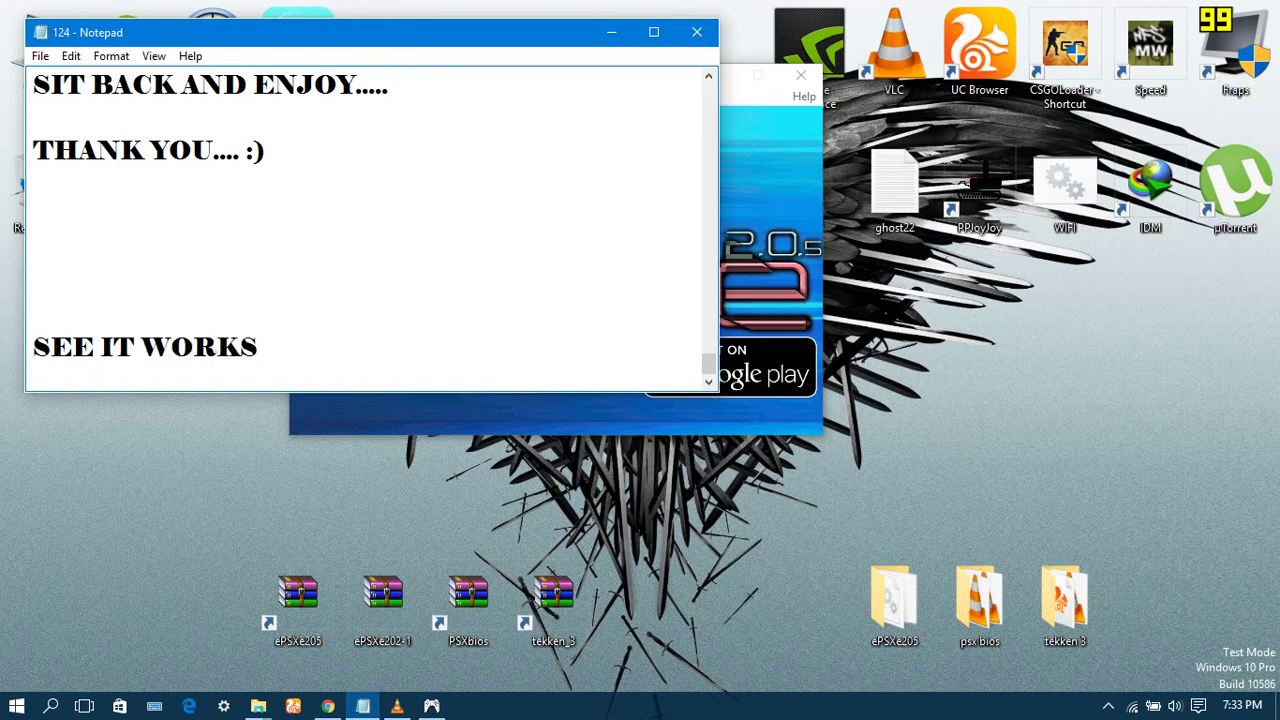
key(Return)
text(IT WON'T TAKE )
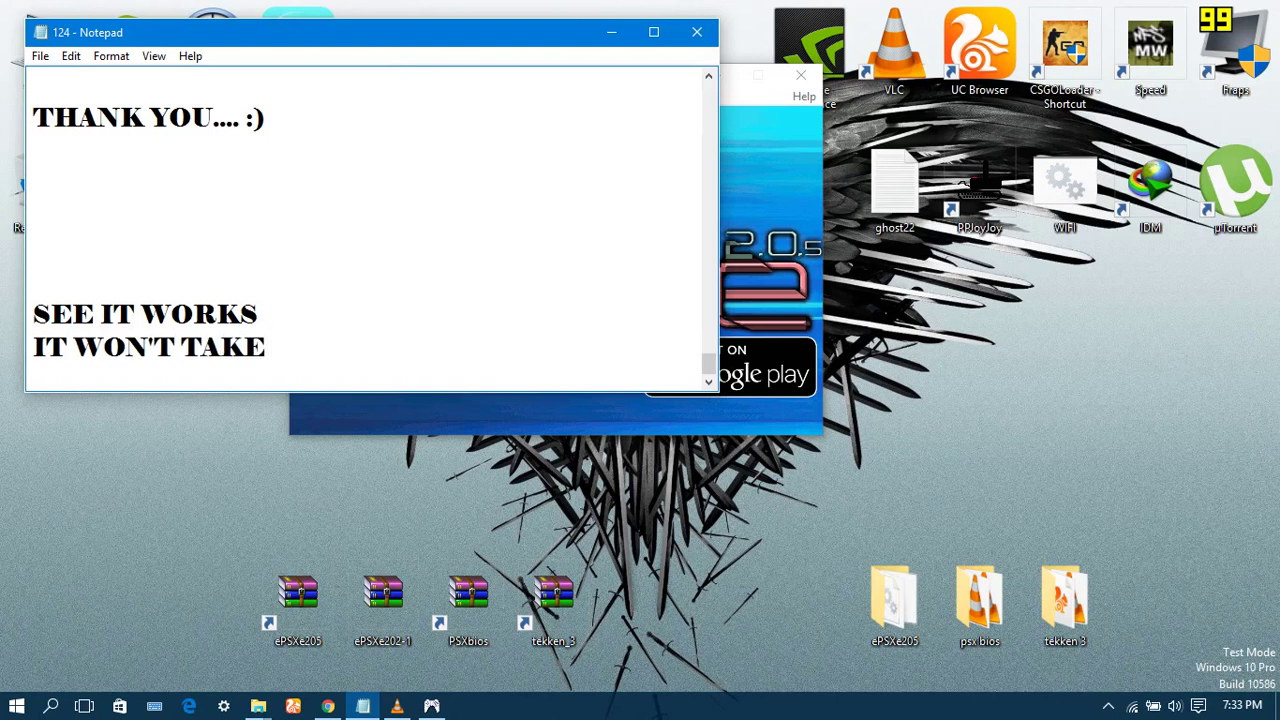
text(A MOMENT)
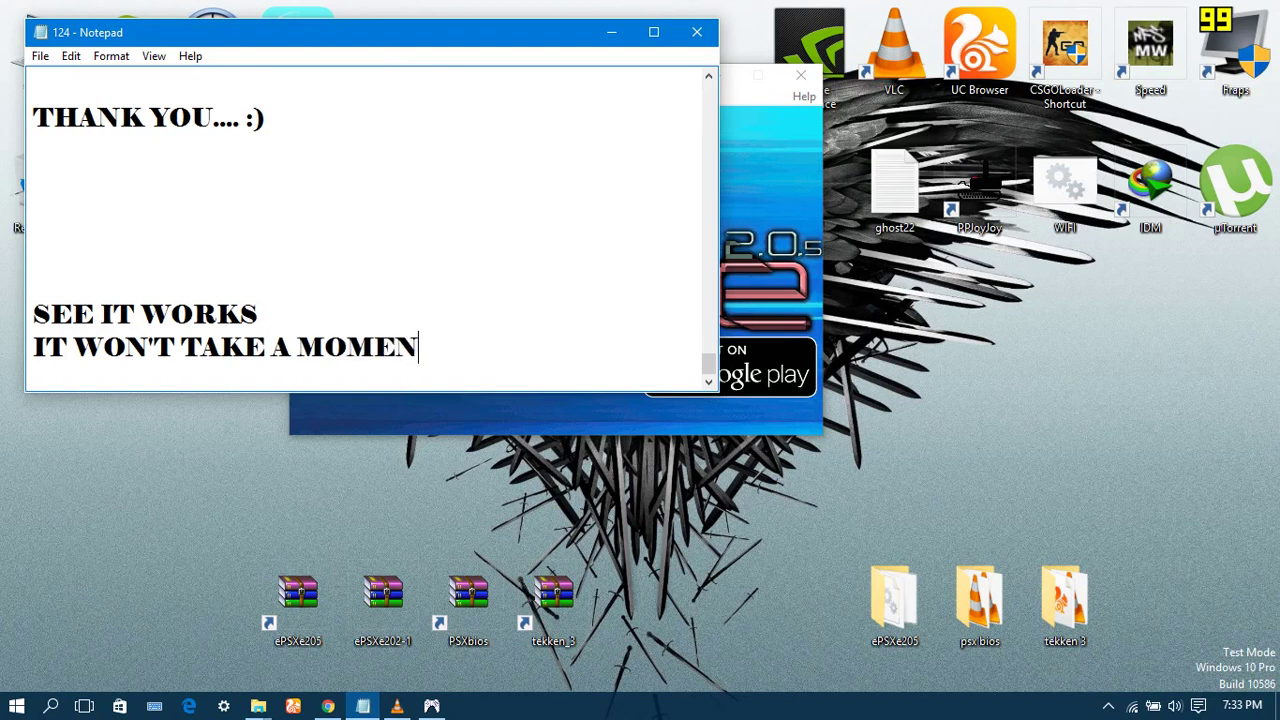
Add the line "TO SUBSCRIBE LIKE & COMMENT" at the end of the notes
key(Return)
text(YO===)
key(BackSpace)
key(BackSpace)
key(BackSpace)
key(BackSpace)
key(BackSpace)
text(TO)
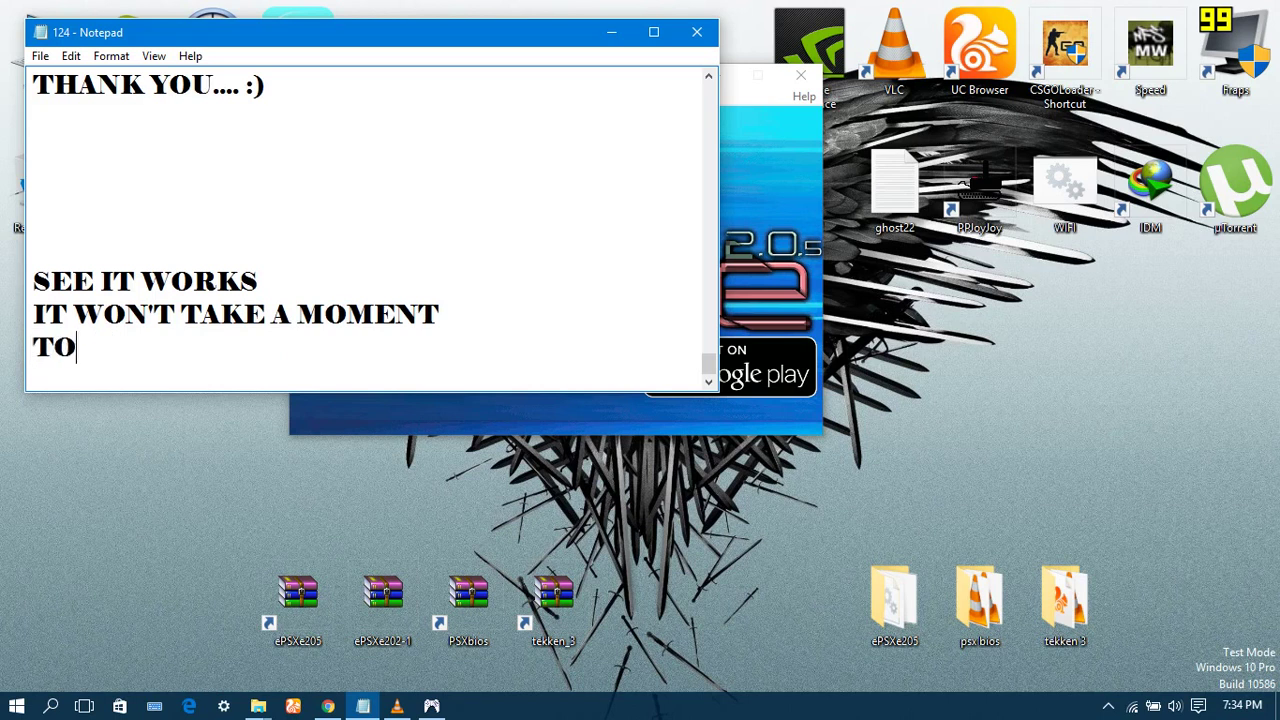
text( SUBSCRIBE LIKE)
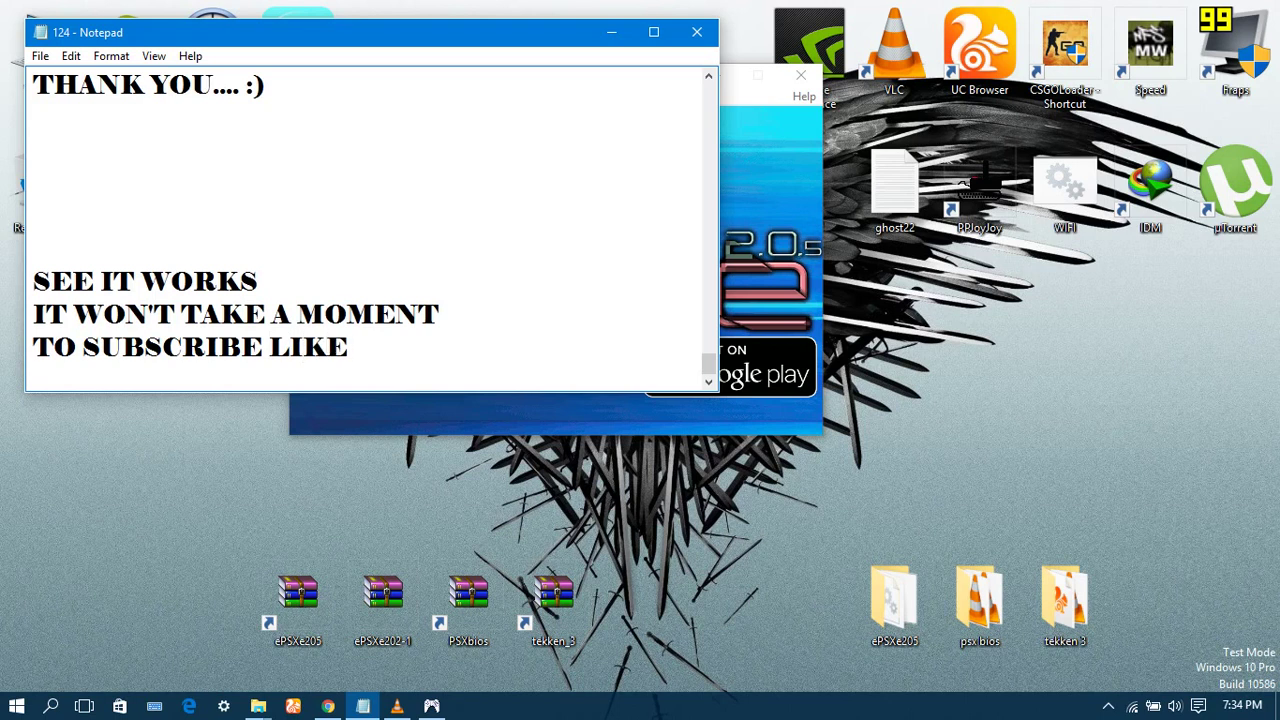
text( & COMMENT)
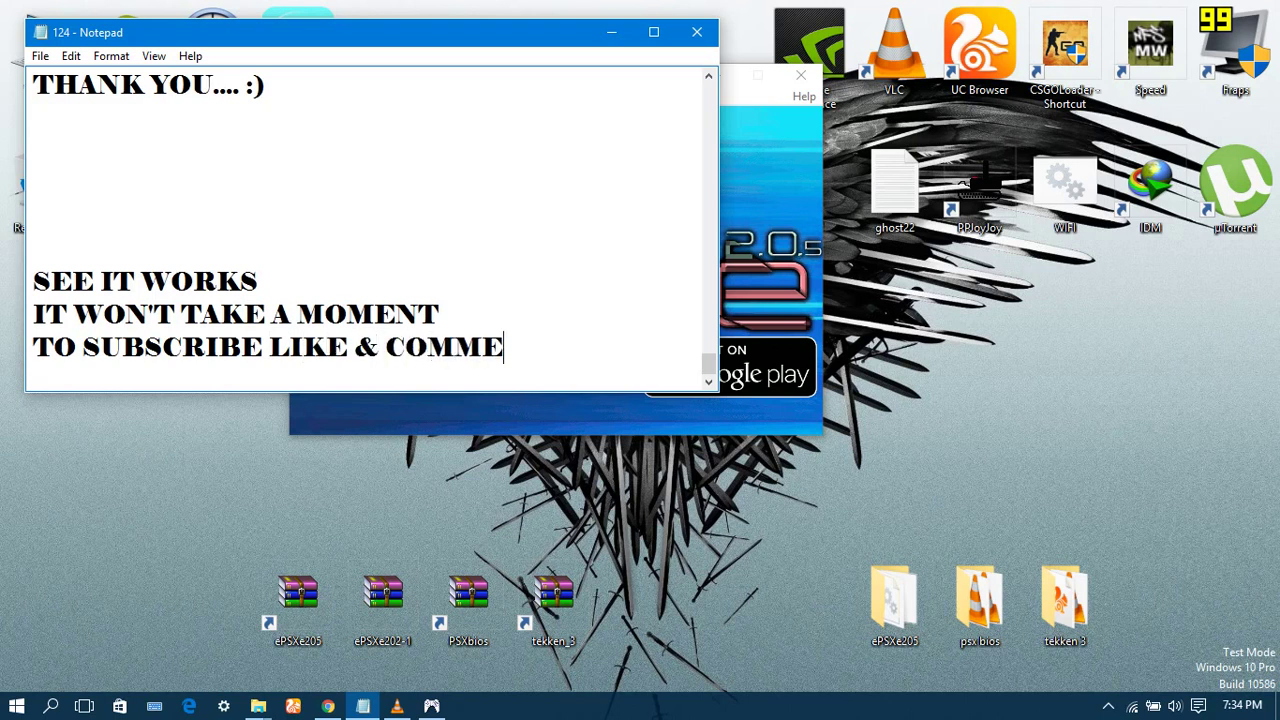